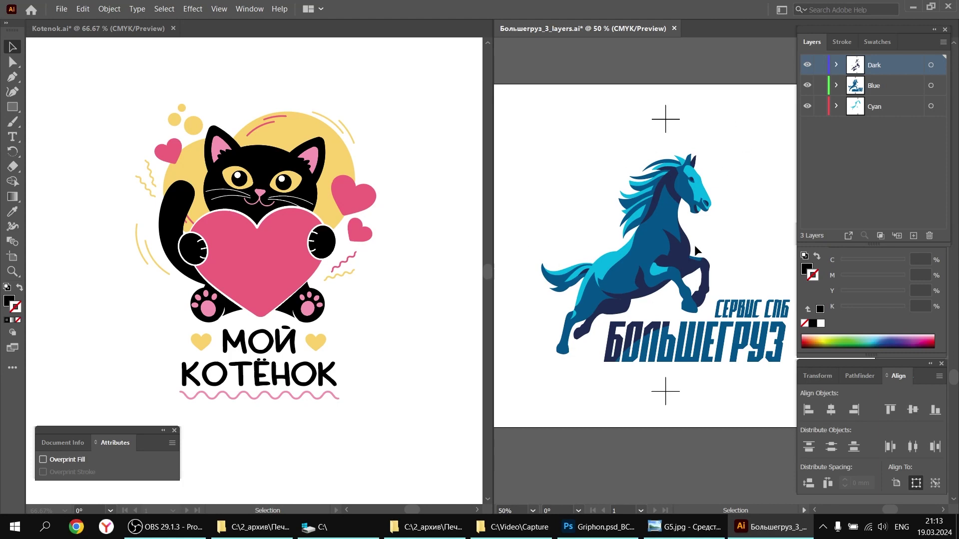
# - Move the blue horse shapes together with one set of registration crosses to the left of the dark horse shapes
pyautogui.click(652, 246)
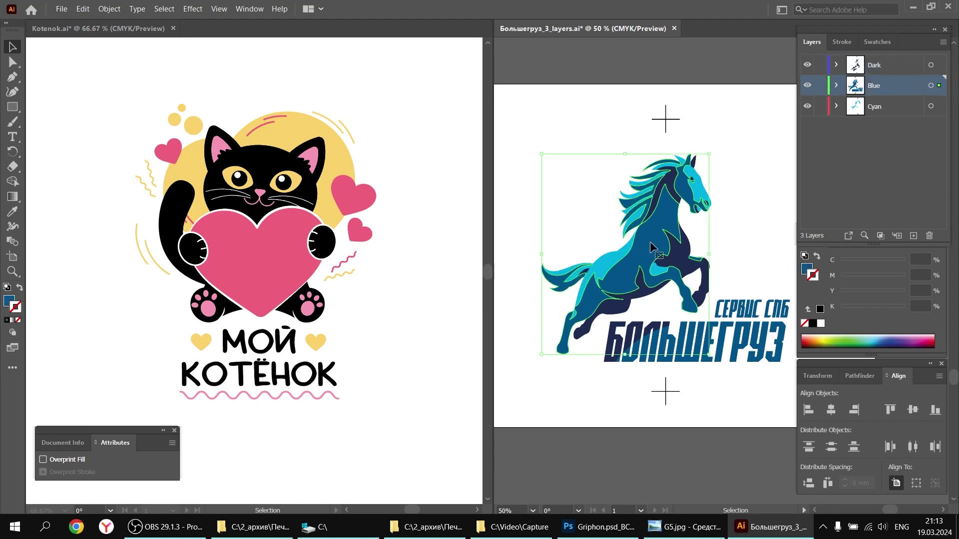
pyautogui.keyDown('shift'); pyautogui.click(666, 393); pyautogui.keyUp('shift')
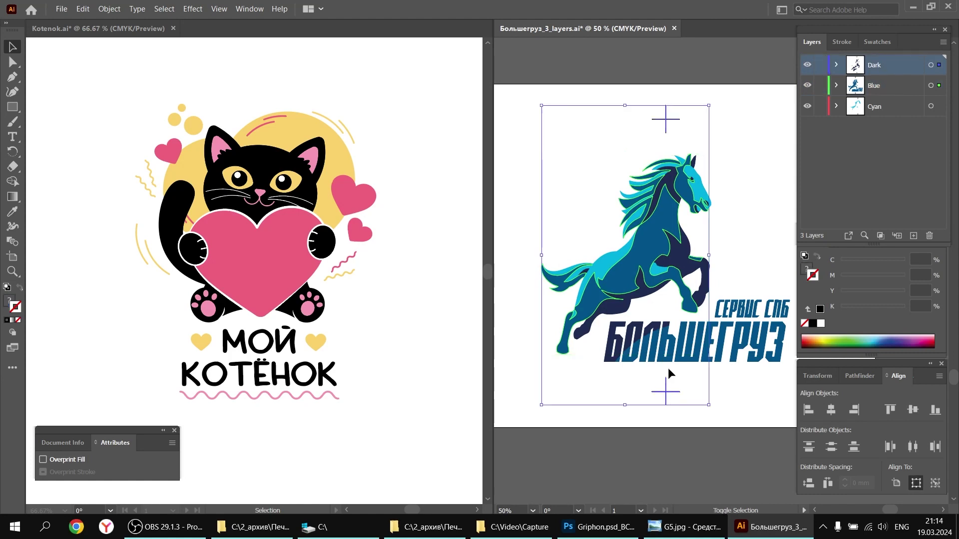
pyautogui.moveTo(625, 278); pyautogui.dragTo(512, 270)
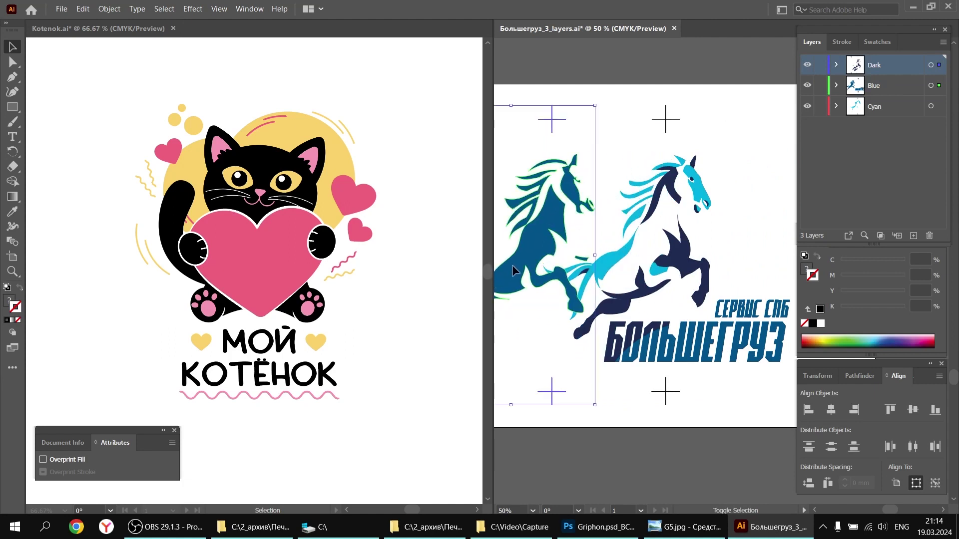
# - Move the cyan horse shapes together with another set of registration crosses to the right of the dark horse shapes
pyautogui.click(742, 217)
pyautogui.click(608, 262)
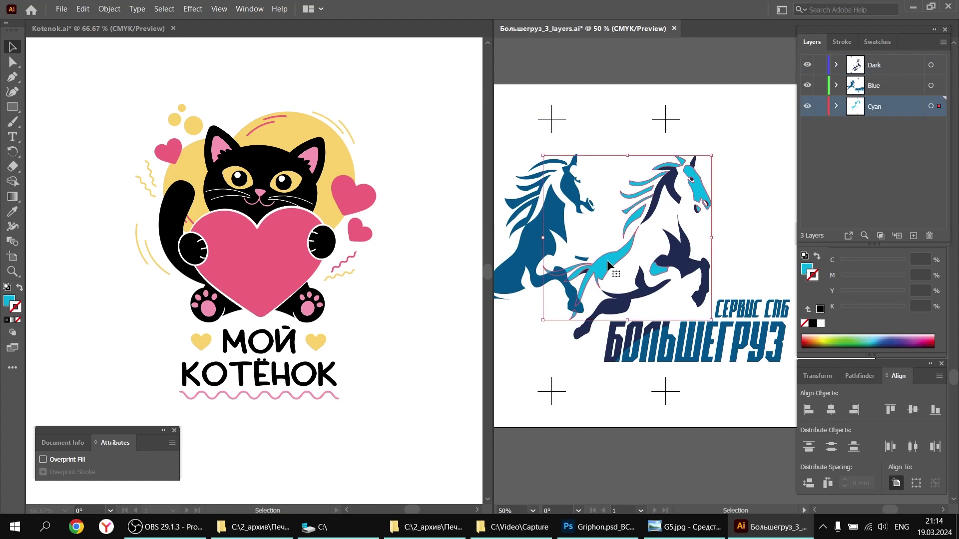
pyautogui.keyDown('shift'); pyautogui.click(666, 124); pyautogui.keyUp('shift')
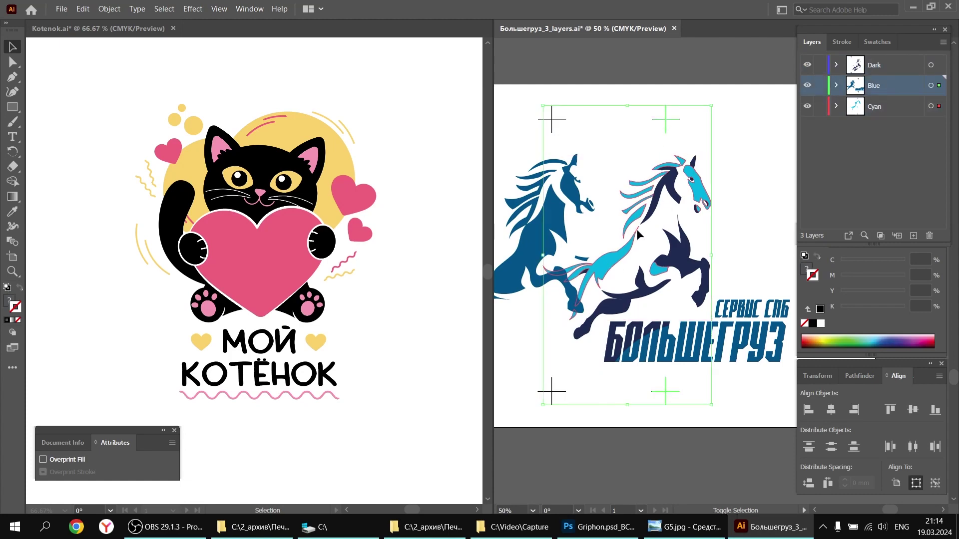
pyautogui.moveTo(636, 229); pyautogui.dragTo(769, 251)
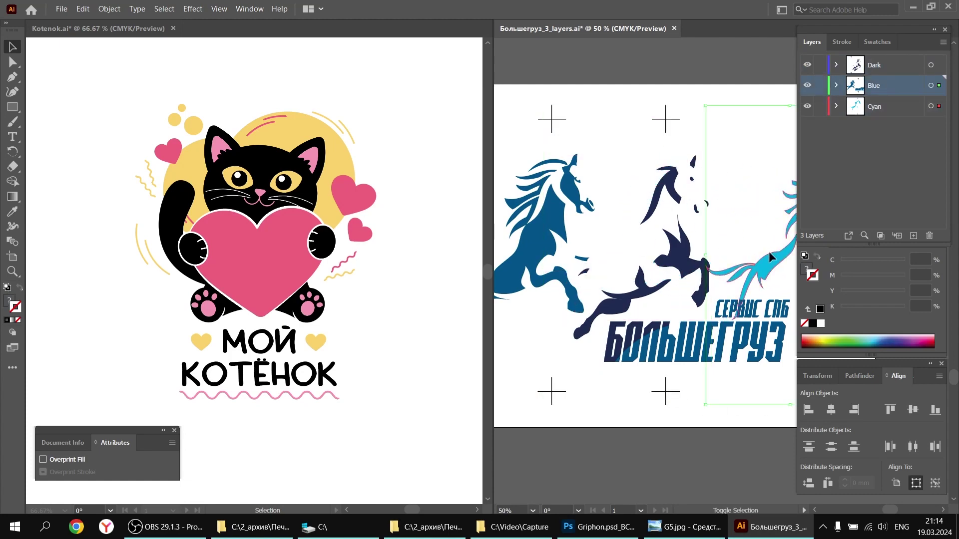
pyautogui.click(623, 152)
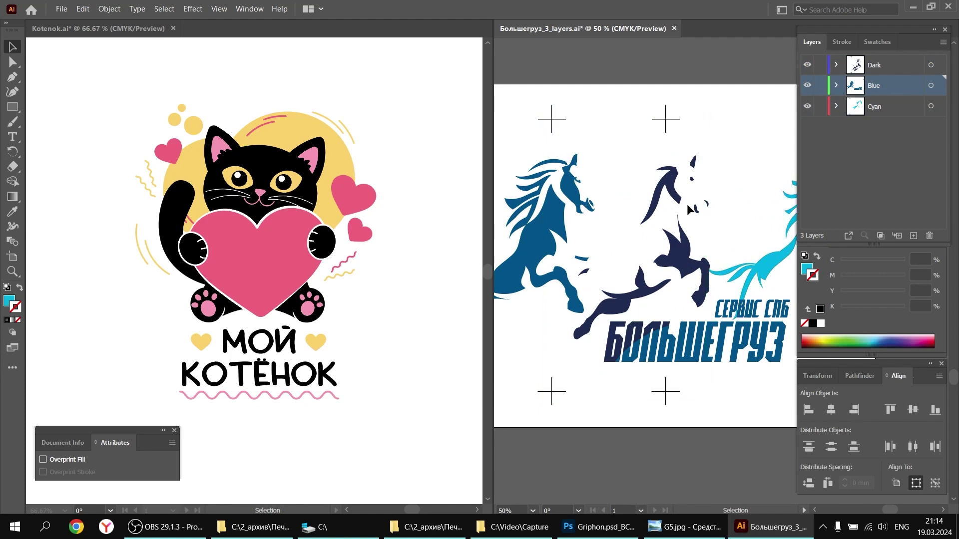
pyautogui.hotkey('ctrl', '-')
pyautogui.moveTo(618, 100)
pyautogui.mouseDown()
pyautogui.moveTo(595, 100)
pyautogui.moveTo(629, 104)
pyautogui.mouseUp()
# - Set the fill of the cyan horse shapes to black (000000)
pyautogui.click(718, 258)
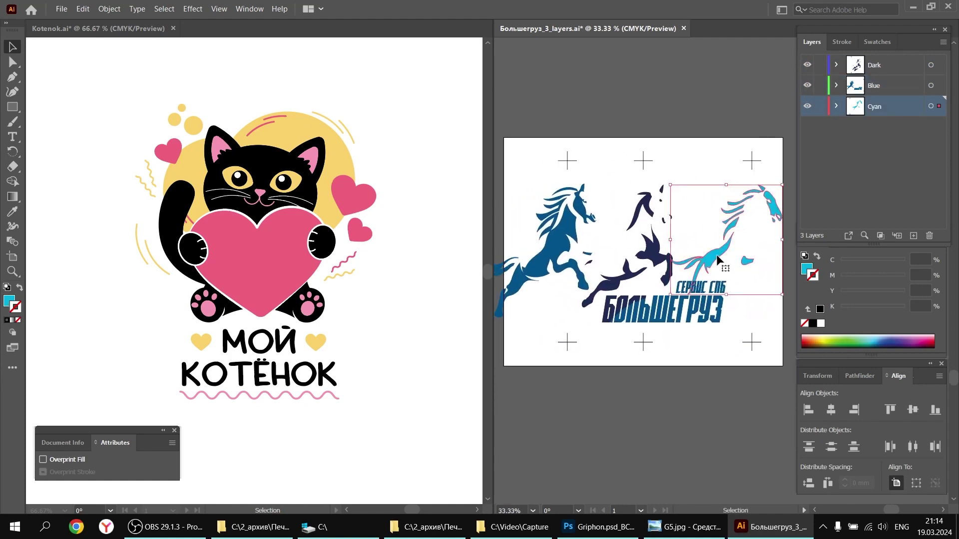
pyautogui.doubleClick(9, 301)
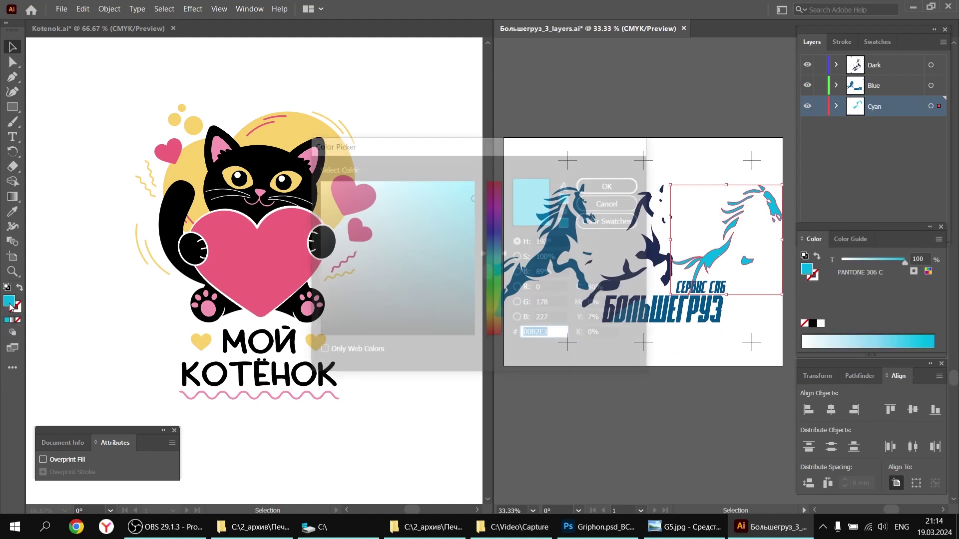
pyautogui.click(472, 337)
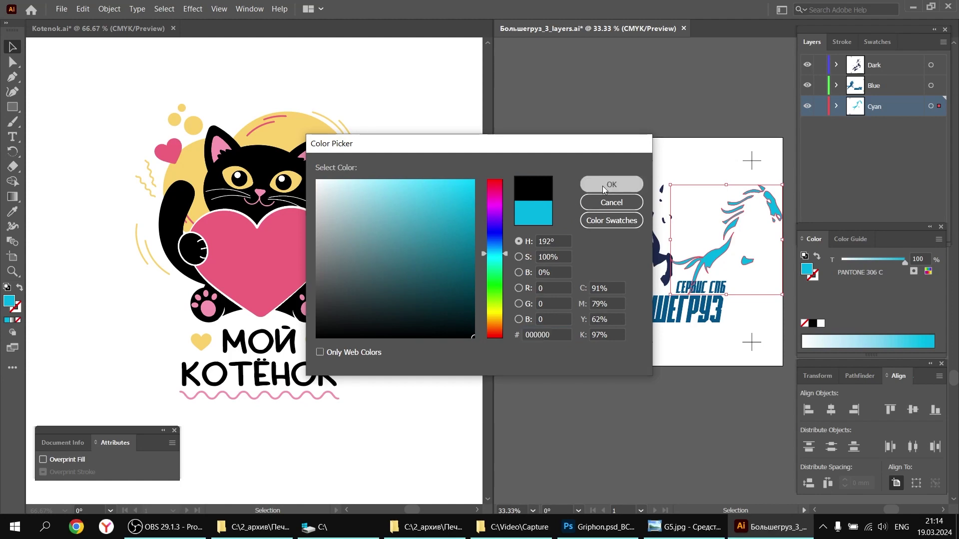
pyautogui.click(603, 190)
# - Set the fill of the dark navy horse shapes to black (000000)
pyautogui.click(650, 246)
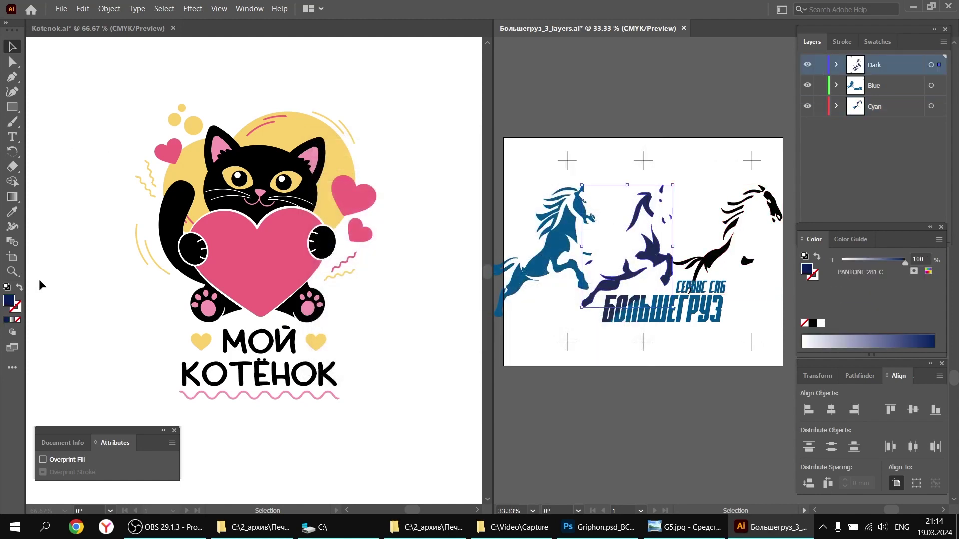
pyautogui.doubleClick(9, 302)
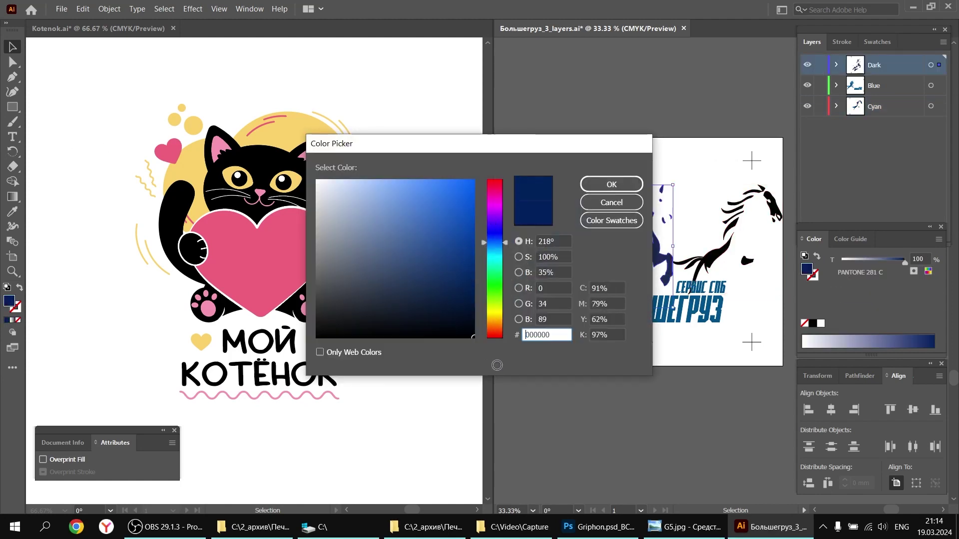
pyautogui.click(472, 338)
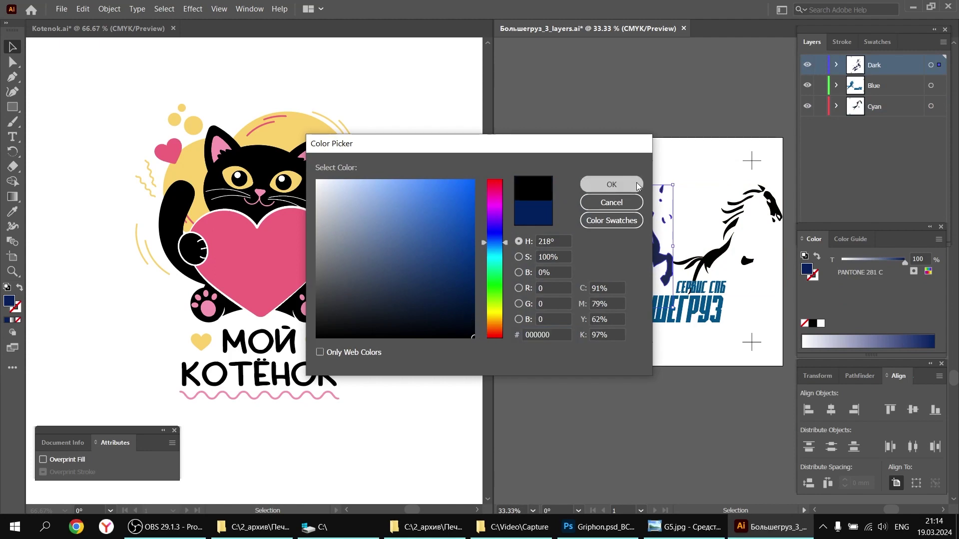
pyautogui.click(611, 185)
# - Set the fill of the blue horse shapes to black (000000) and deselect them
pyautogui.click(559, 243)
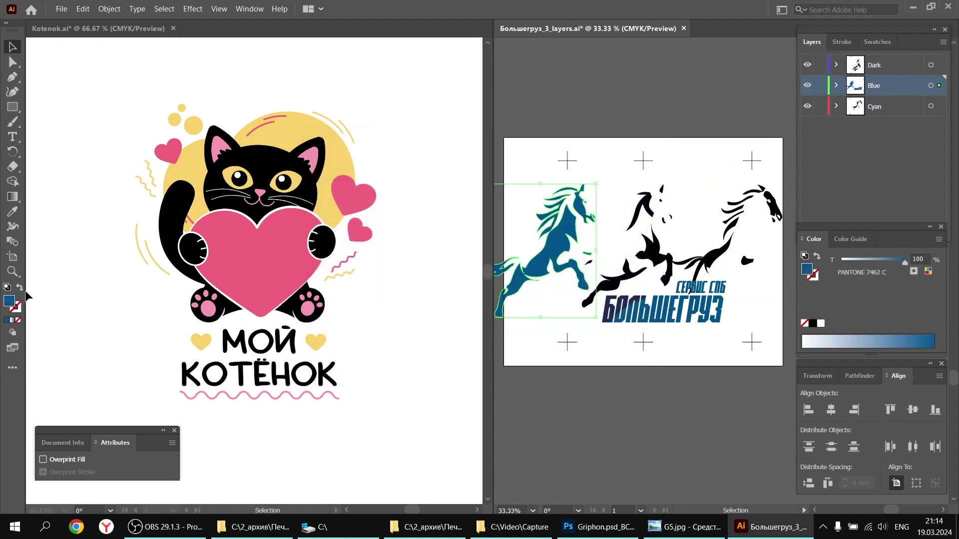
pyautogui.doubleClick(10, 300)
pyautogui.click(473, 337)
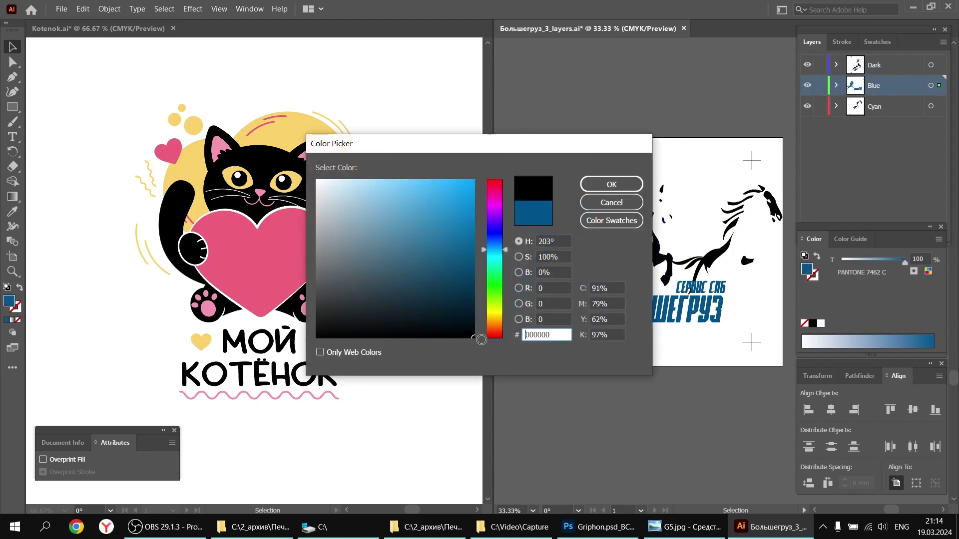
pyautogui.click(622, 188)
pyautogui.click(643, 63)
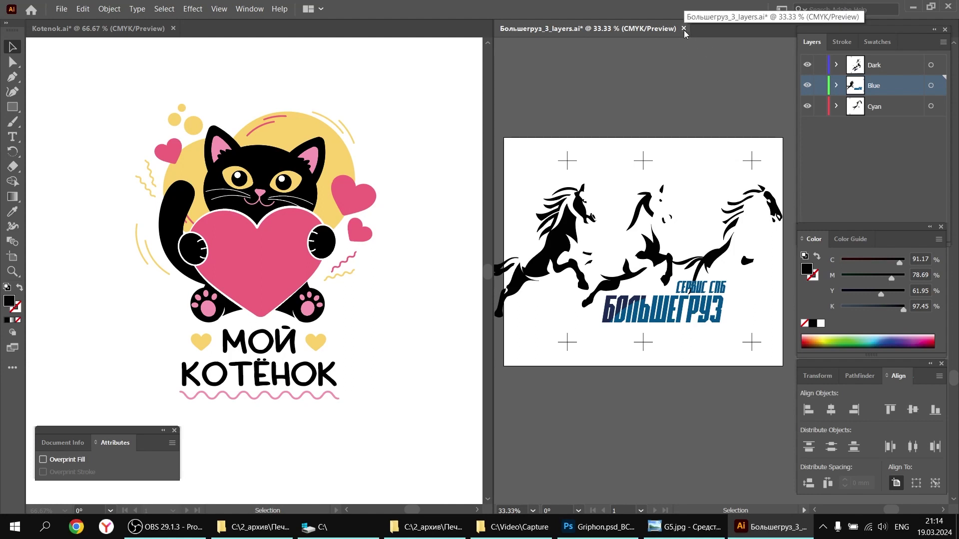
# - Ungroup all of the kitten artwork in Kotenok.ai repeatedly until no nested groups remain, and deselect it
pyautogui.click(403, 131)
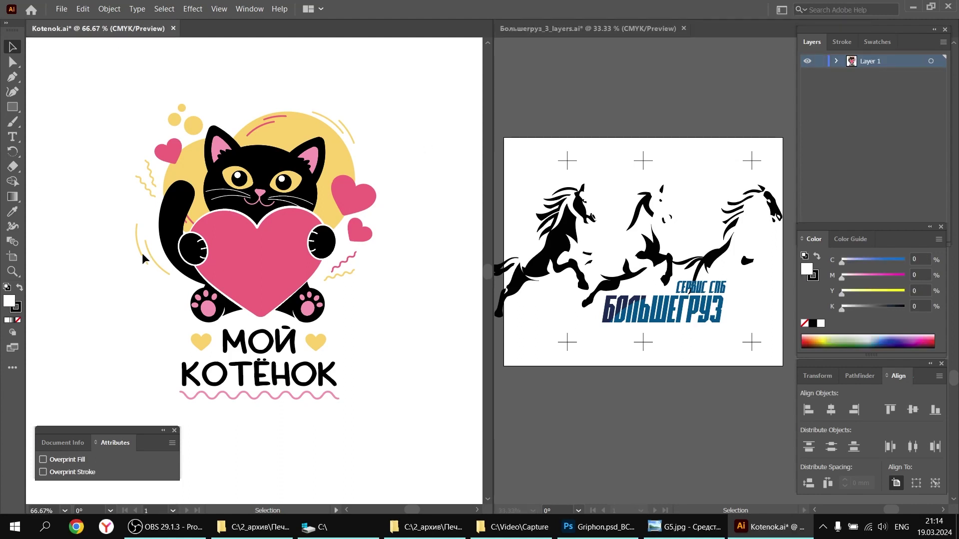
pyautogui.click(295, 126)
pyautogui.click(375, 88)
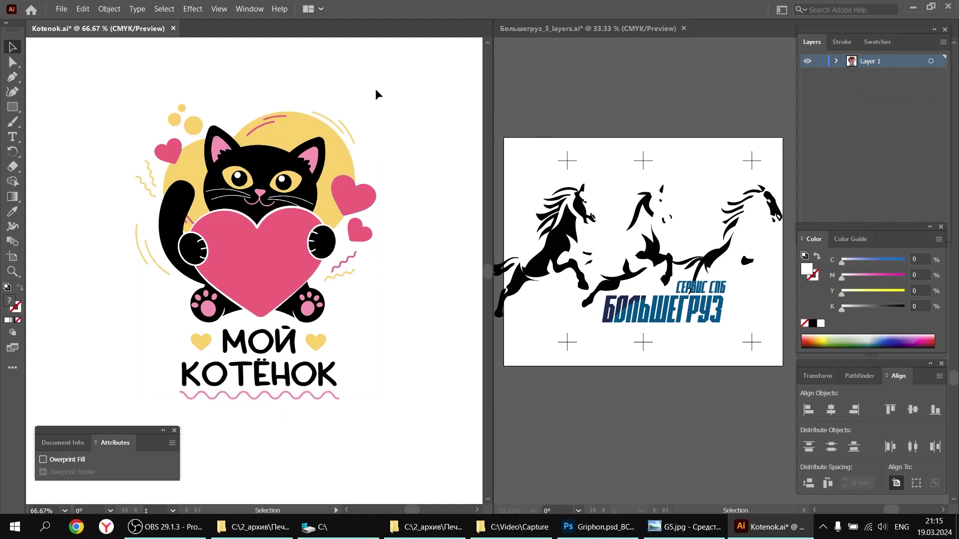
pyautogui.moveTo(71, 72); pyautogui.dragTo(435, 443)
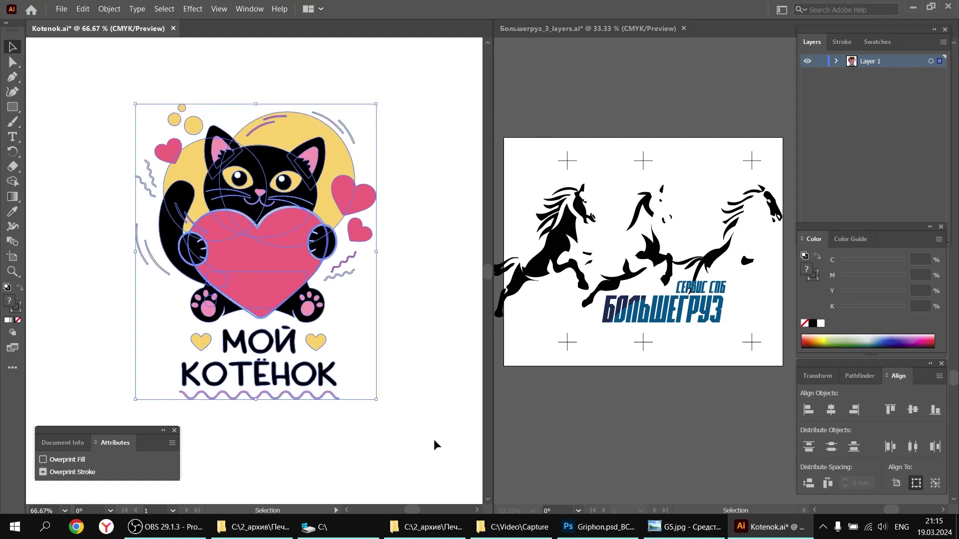
pyautogui.rightClick(317, 231)
pyautogui.click(83, 10)
pyautogui.moveTo(111, 10)
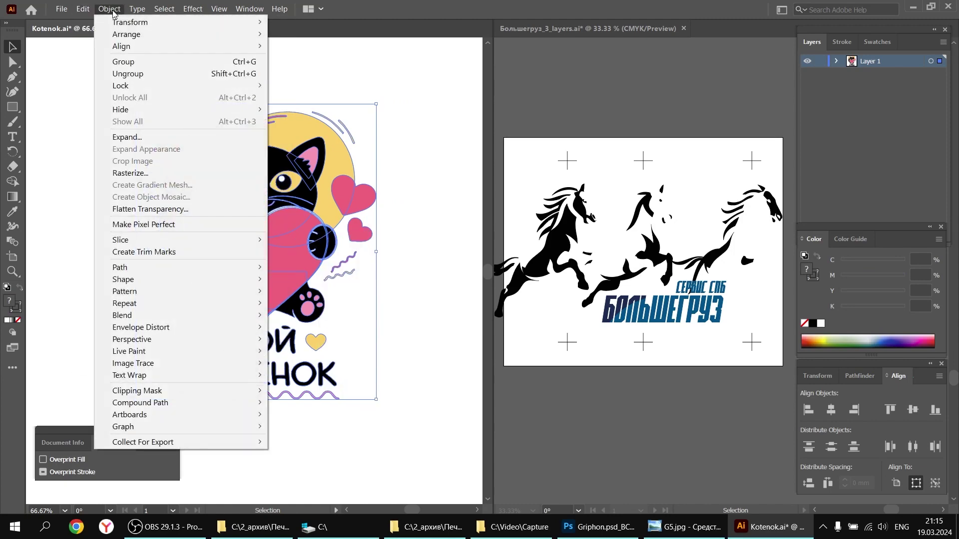
pyautogui.click(125, 74)
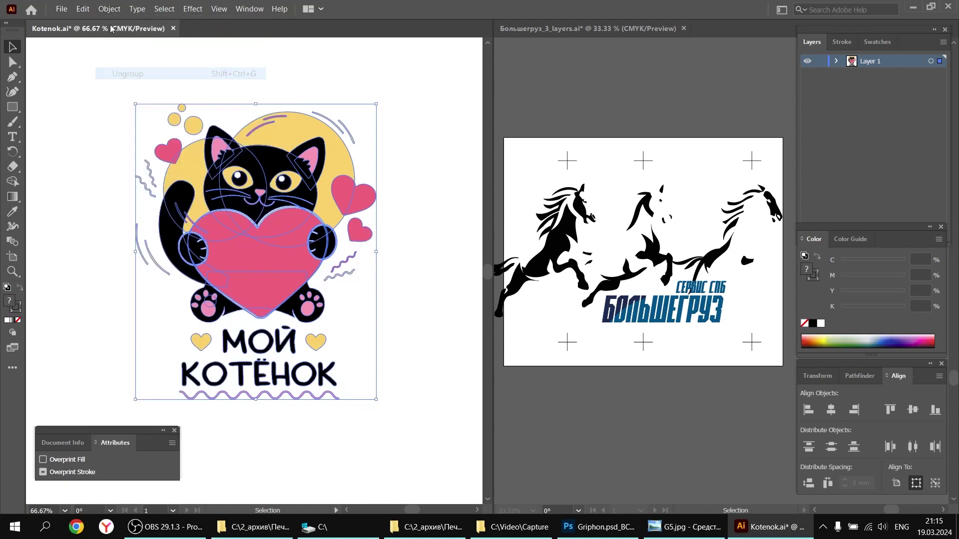
pyautogui.click(109, 9)
pyautogui.click(125, 74)
pyautogui.click(110, 9)
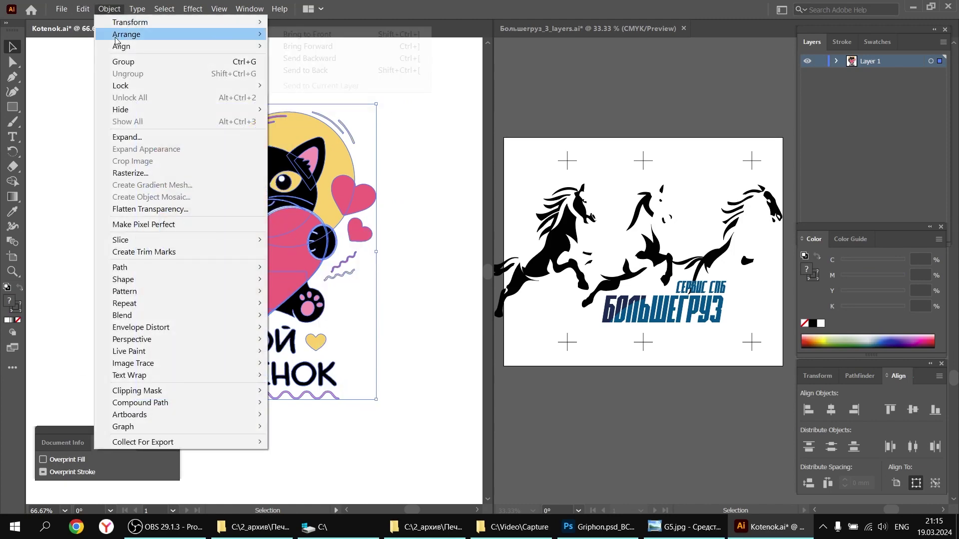
pyautogui.click(77, 112)
pyautogui.click(267, 92)
# - Try moving the yellow background circles, small dots and lettering hearts away from the kitten, and undo the move
pyautogui.click(283, 142)
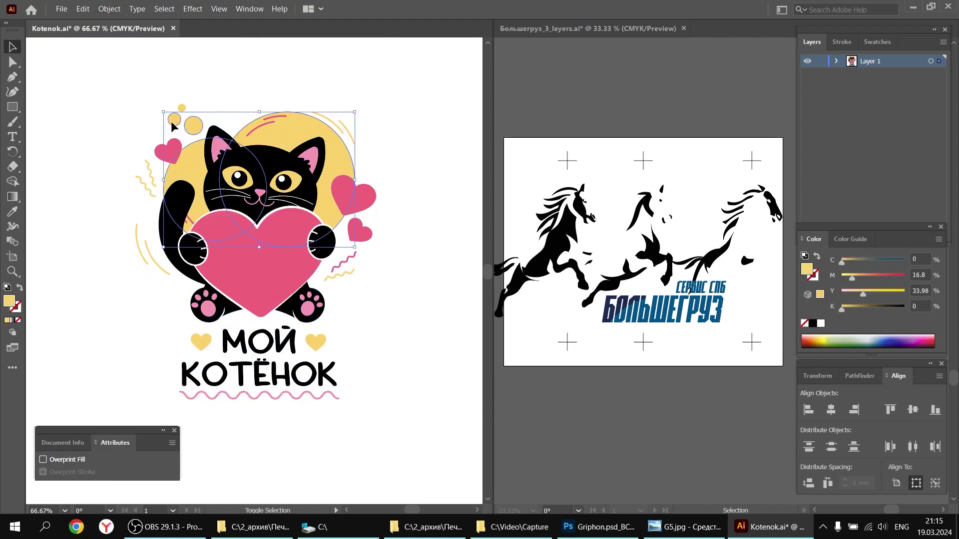
pyautogui.keyDown('shift'); pyautogui.click(182, 109); pyautogui.keyUp('shift')
pyautogui.keyDown('shift'); pyautogui.click(203, 343); pyautogui.keyUp('shift')
pyautogui.keyDown('shift'); pyautogui.click(315, 343); pyautogui.keyUp('shift')
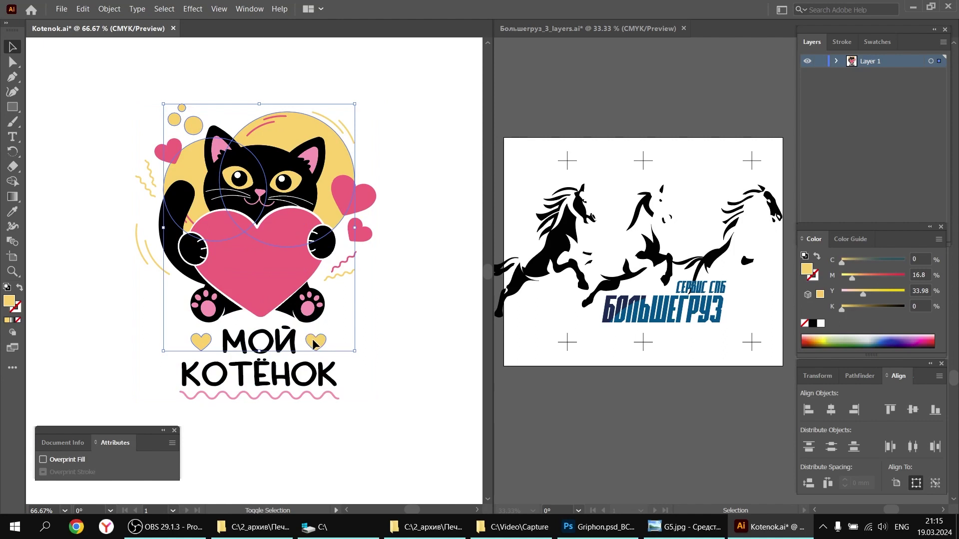
pyautogui.moveTo(284, 132); pyautogui.dragTo(454, 125)
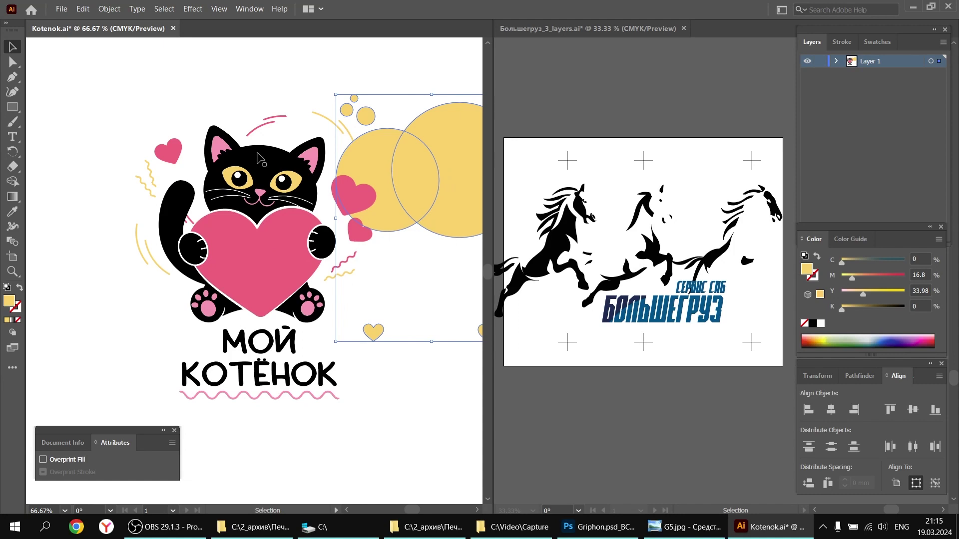
pyautogui.hotkey('ctrl', 'z')
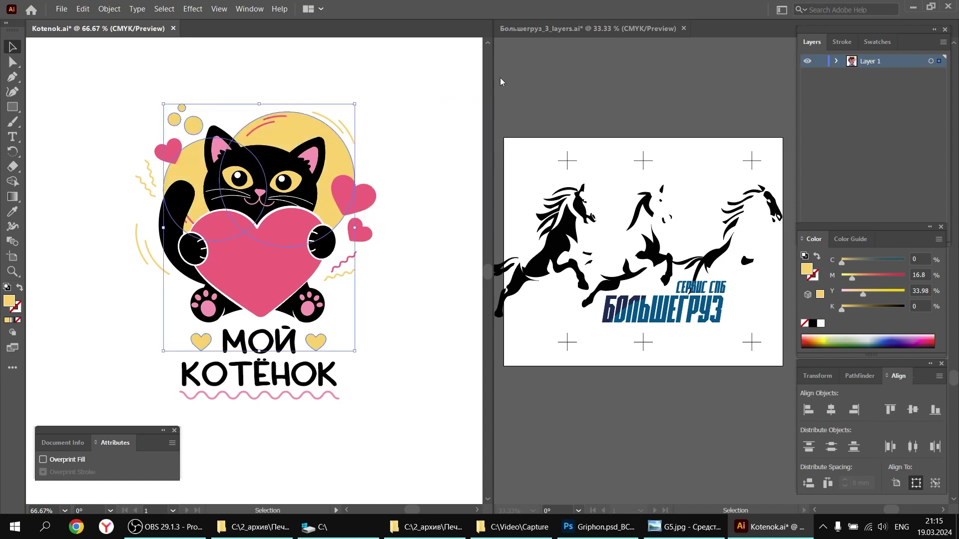
# - Close Большегруз_3_layers.ai without saving its changes and clear the selection in the kitten artwork
pyautogui.click(683, 29)
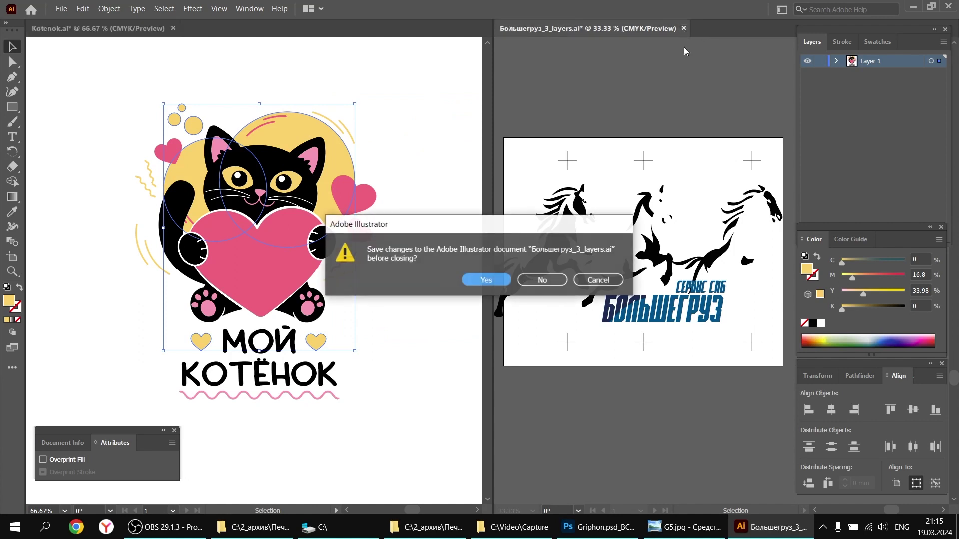
pyautogui.click(543, 281)
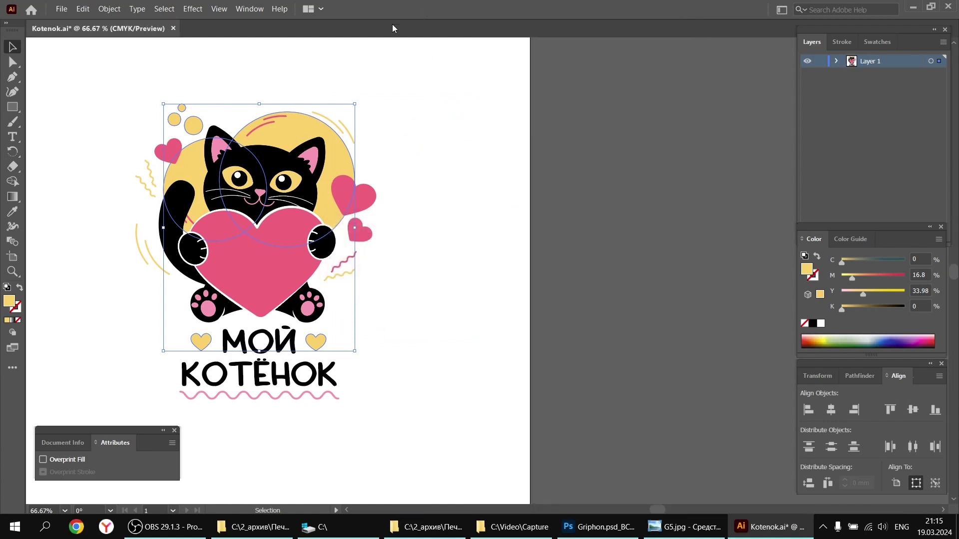
pyautogui.moveTo(358, 277); pyautogui.dragTo(561, 291)
pyautogui.press('a')
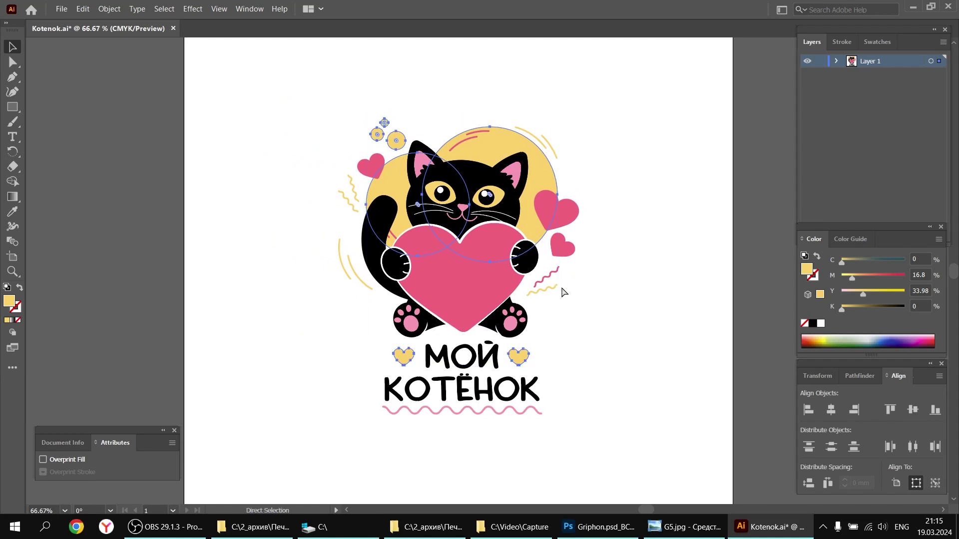
pyautogui.hotkey('ctrl', '1')
pyautogui.press('v')
pyautogui.scroll(-1, 268, 308)
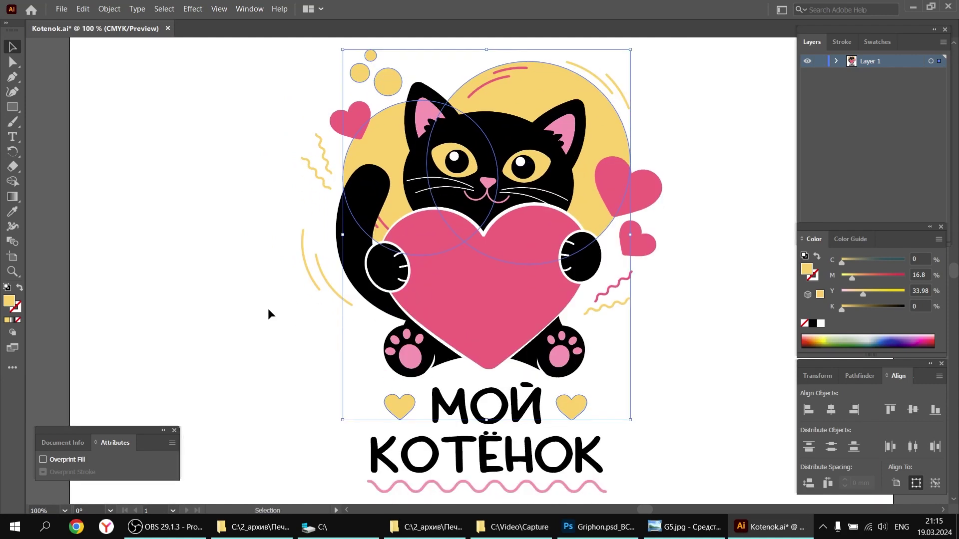
pyautogui.click(272, 307)
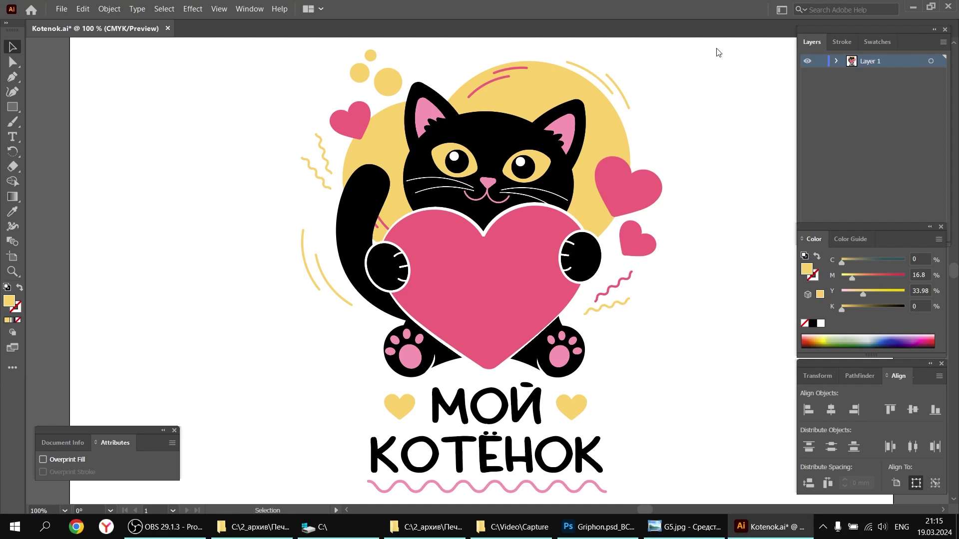
# - Select all unused swatches in the kitten document and delete them
pyautogui.click(878, 43)
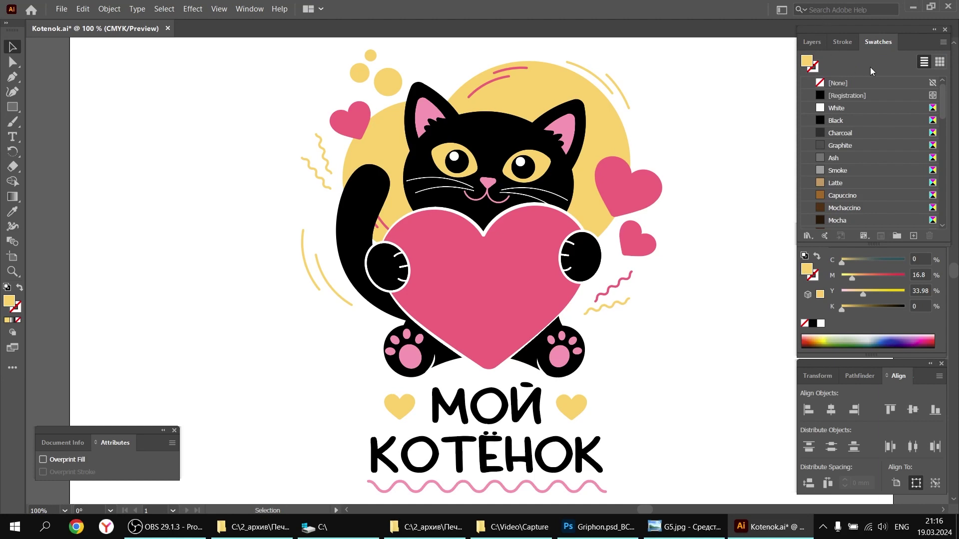
pyautogui.click(943, 42)
pyautogui.click(849, 121)
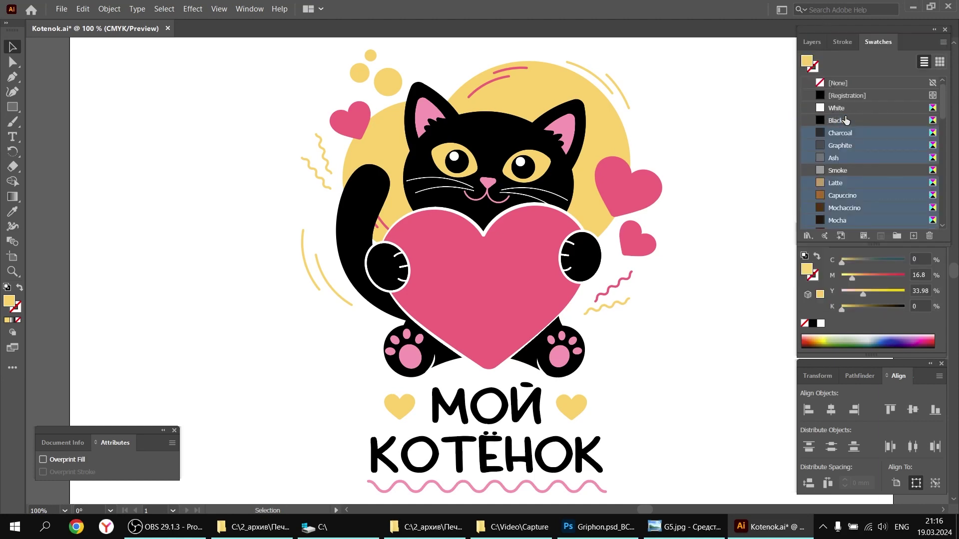
pyautogui.click(928, 237)
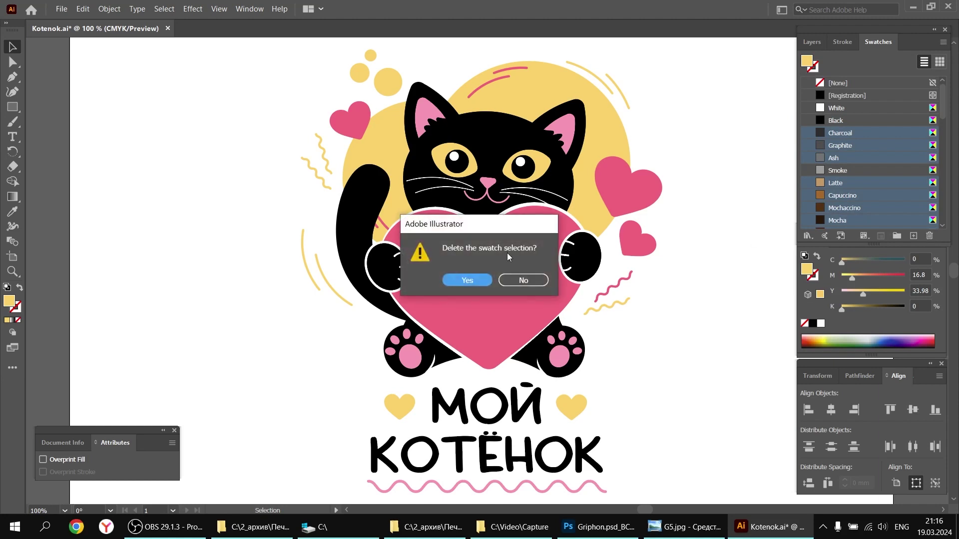
pyautogui.click(470, 276)
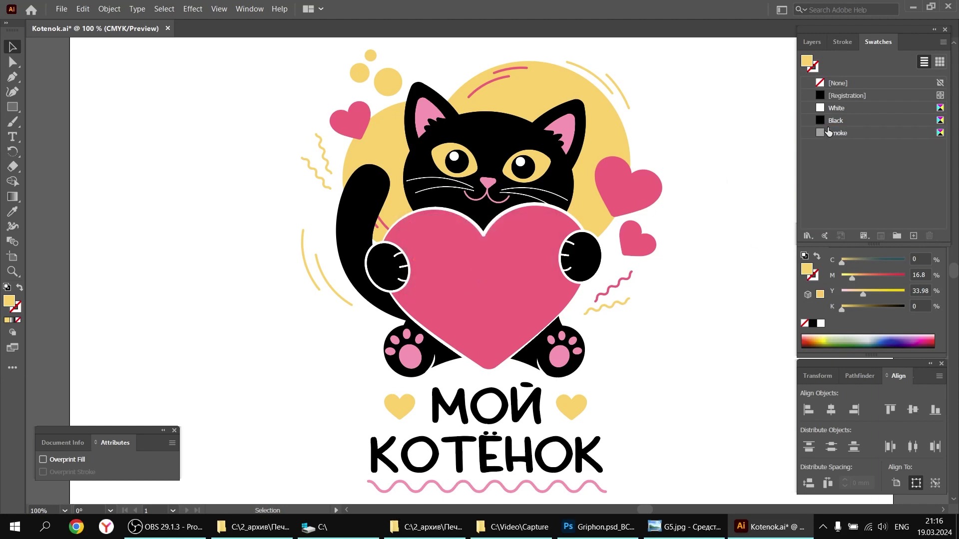
# - Delete the leftover Smoke swatch from the kitten document's swatches
pyautogui.moveTo(828, 132); pyautogui.dragTo(929, 235)
pyautogui.click(849, 120)
pyautogui.click(873, 170)
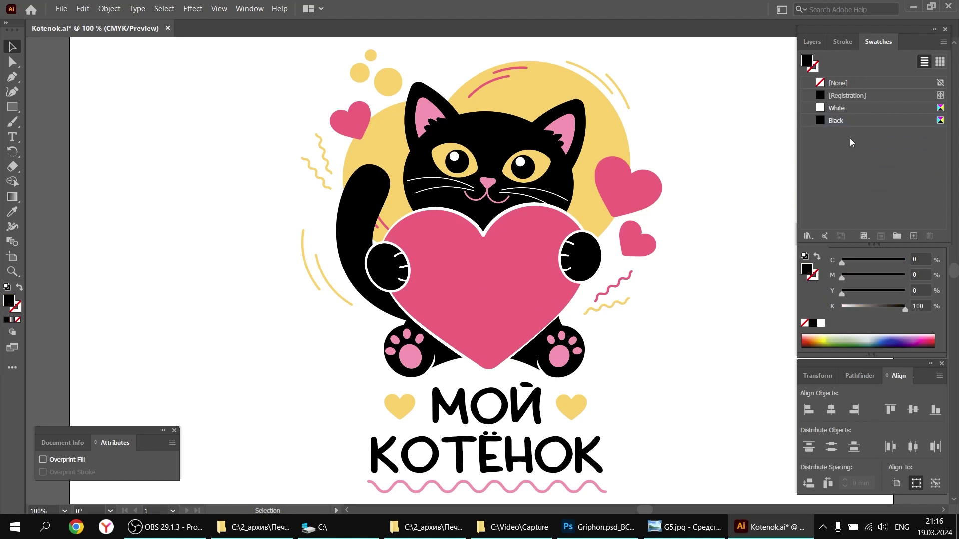
pyautogui.click(843, 109)
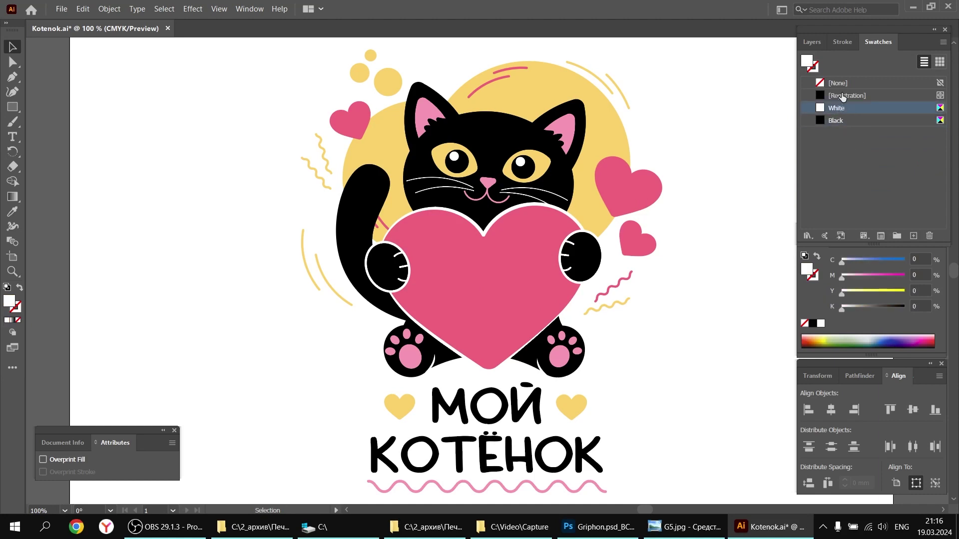
pyautogui.click(843, 96)
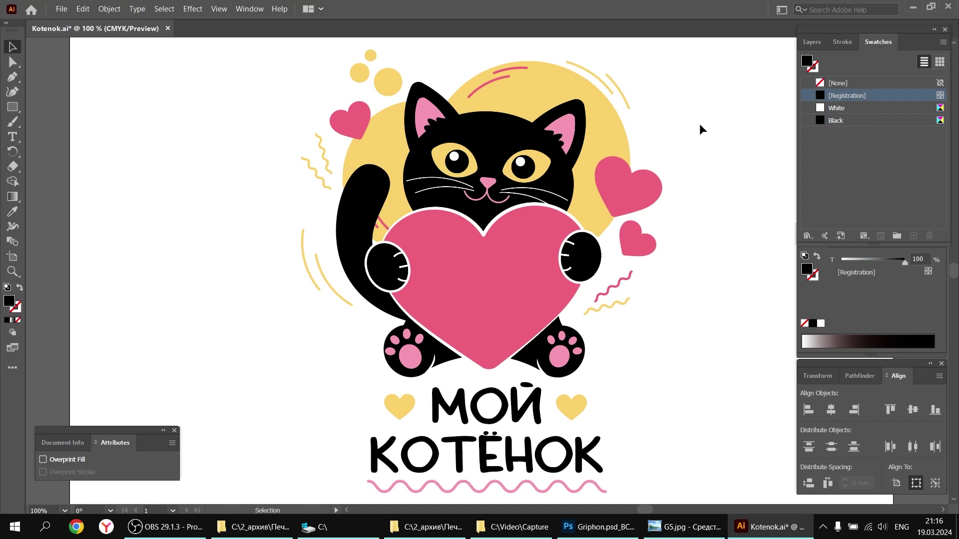
# - Add the large heart's pink fill as a new swatch named Rose with the Spot Color type
pyautogui.click(468, 263)
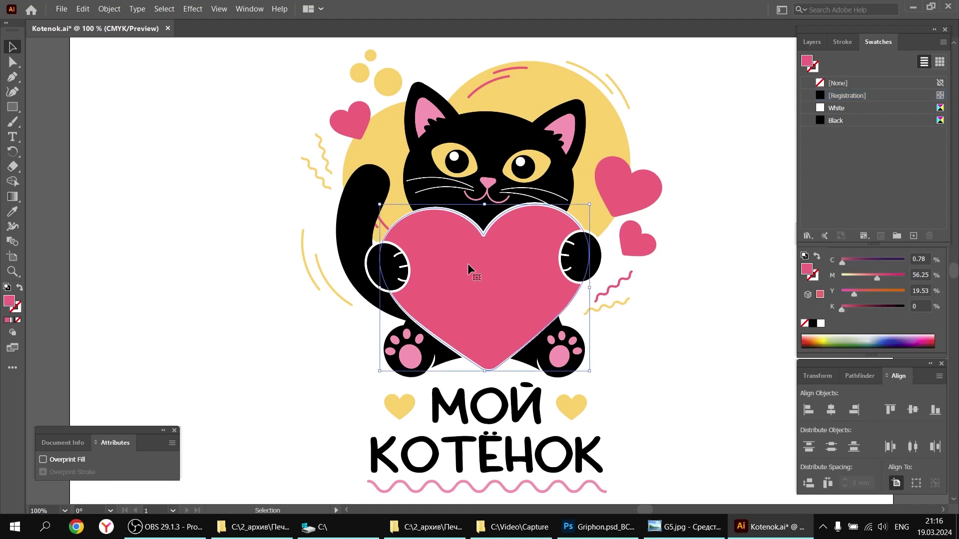
pyautogui.moveTo(5, 306); pyautogui.dragTo(834, 180)
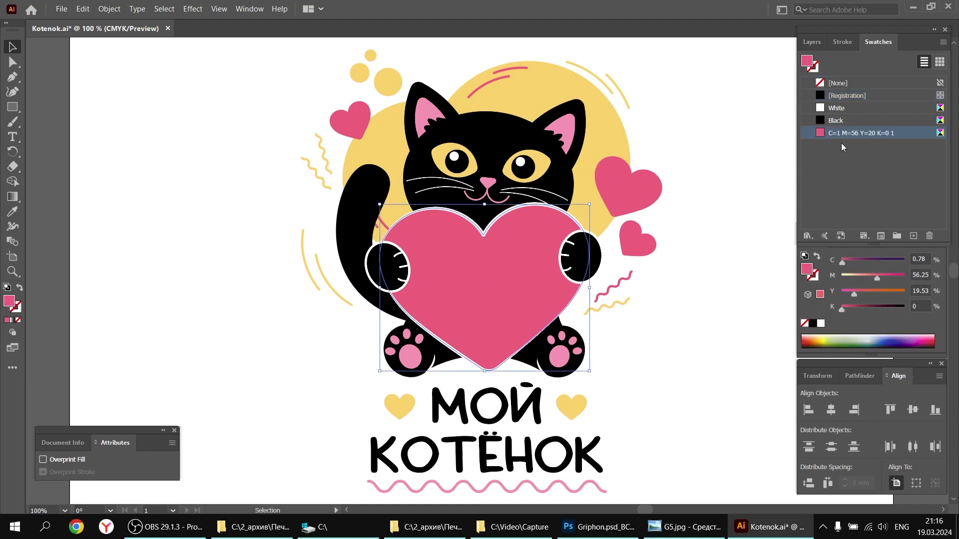
pyautogui.doubleClick(821, 134)
pyautogui.write('R')
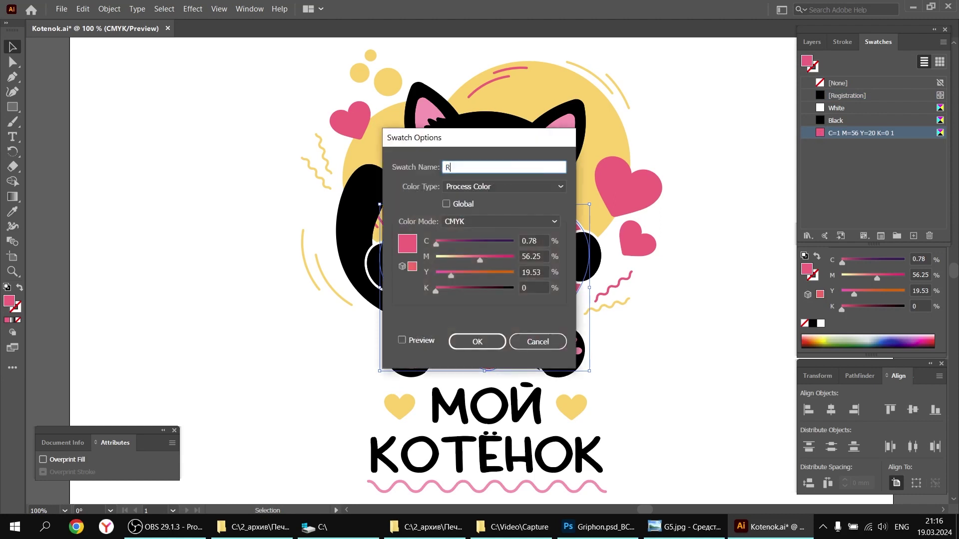
pyautogui.write('ose')
pyautogui.click(485, 189)
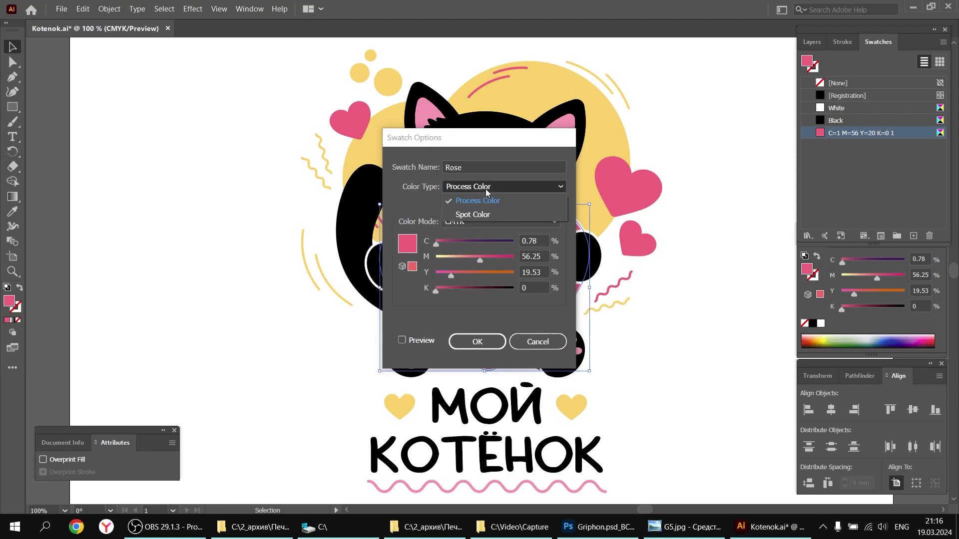
pyautogui.click(480, 215)
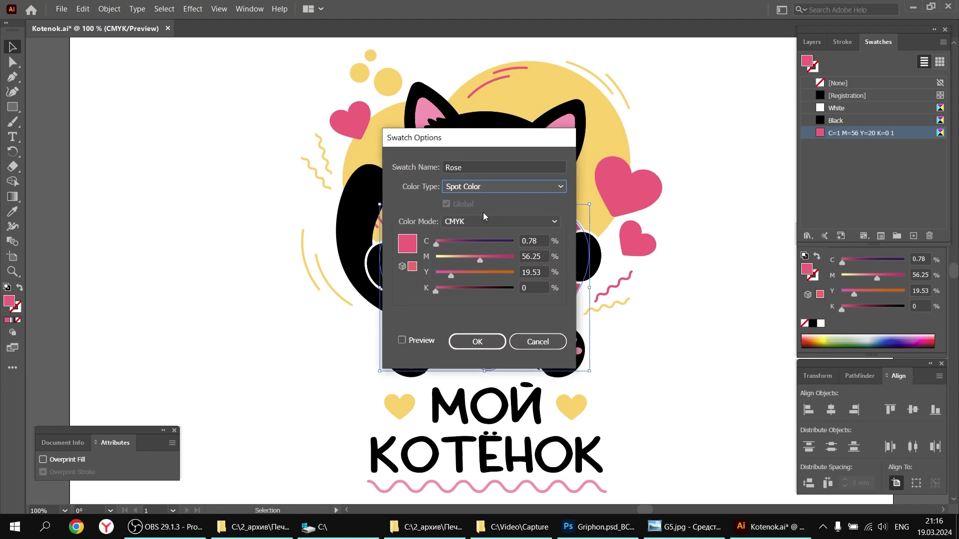
pyautogui.click(487, 344)
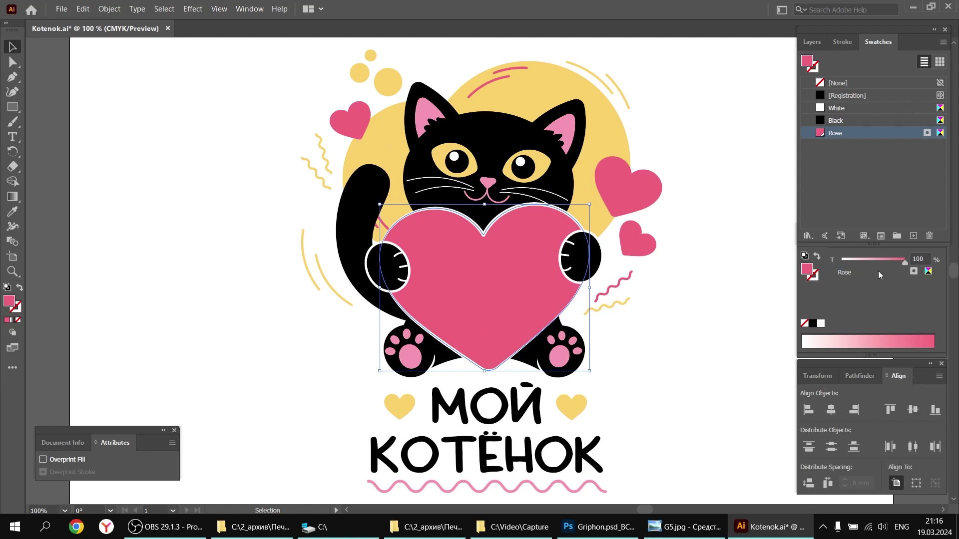
# - Remove the color sliders below the swatches, extend the swatch area downward and show the swatches in Large List View
pyautogui.moveTo(885, 233); pyautogui.dragTo(725, 252)
pyautogui.click(788, 252)
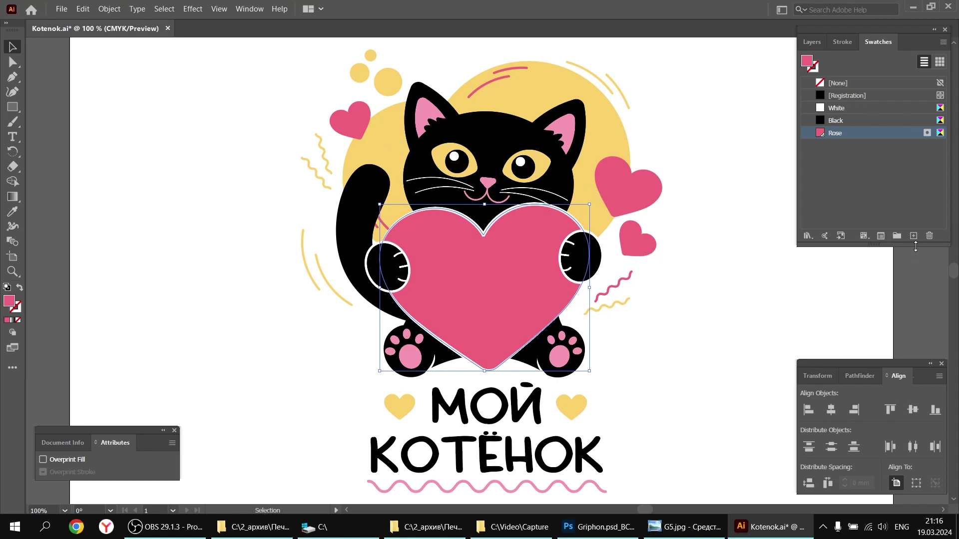
pyautogui.moveTo(918, 247); pyautogui.dragTo(913, 340)
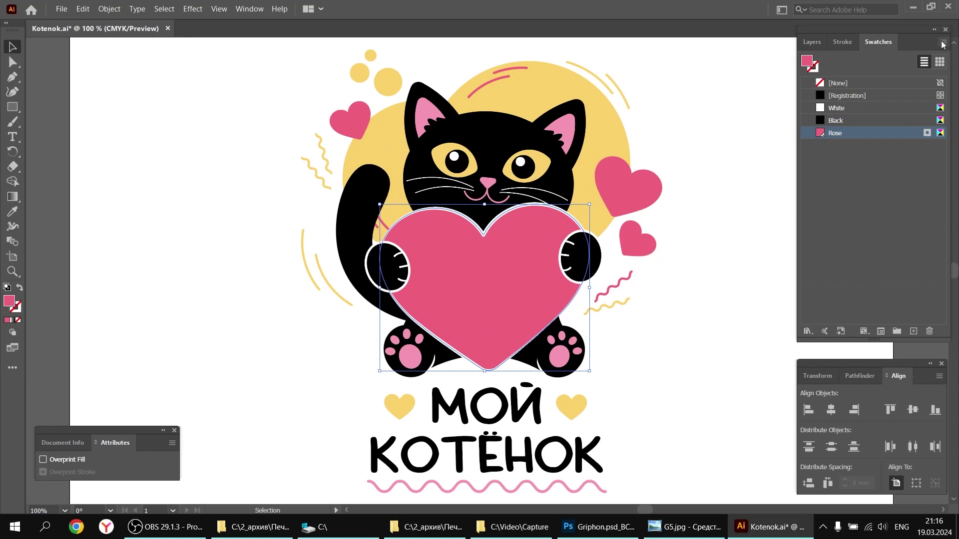
pyautogui.click(939, 62)
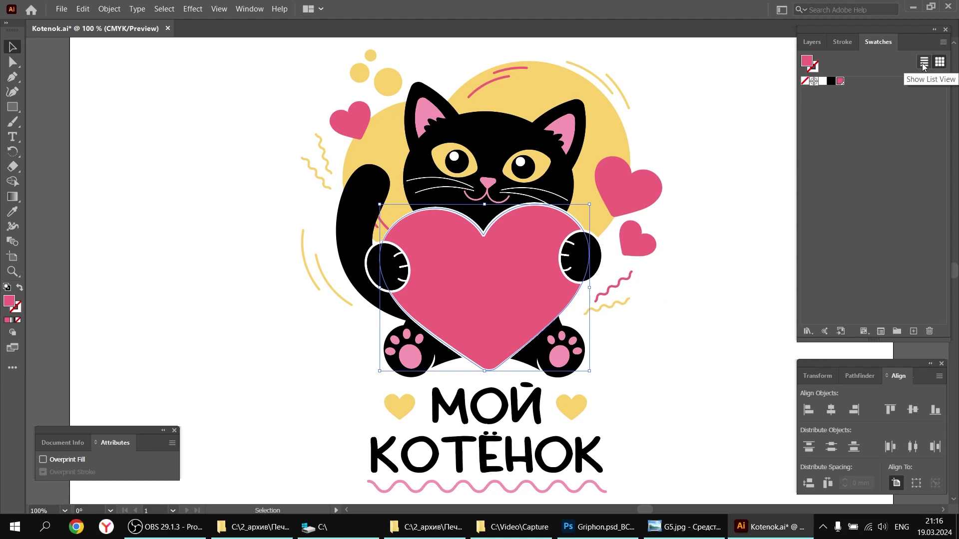
pyautogui.click(925, 62)
pyautogui.click(943, 43)
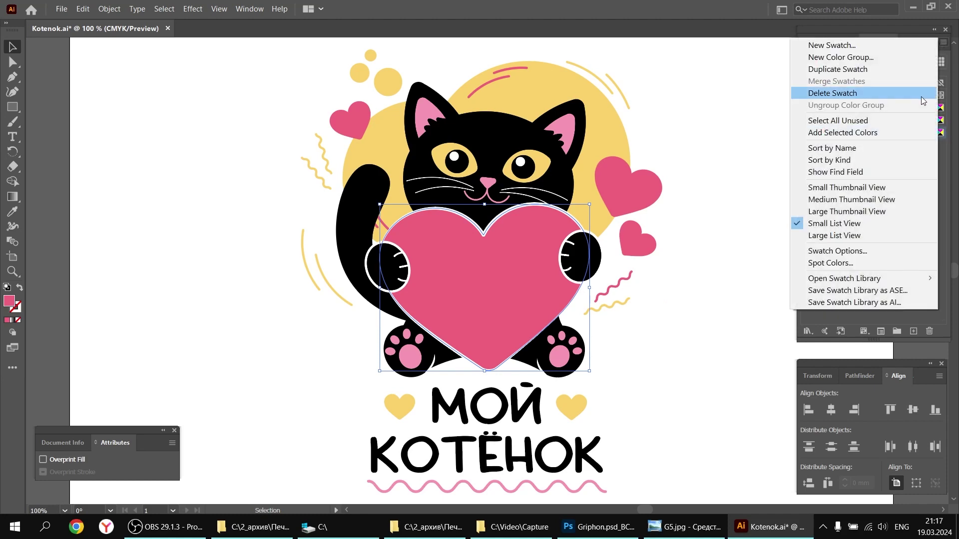
pyautogui.click(855, 235)
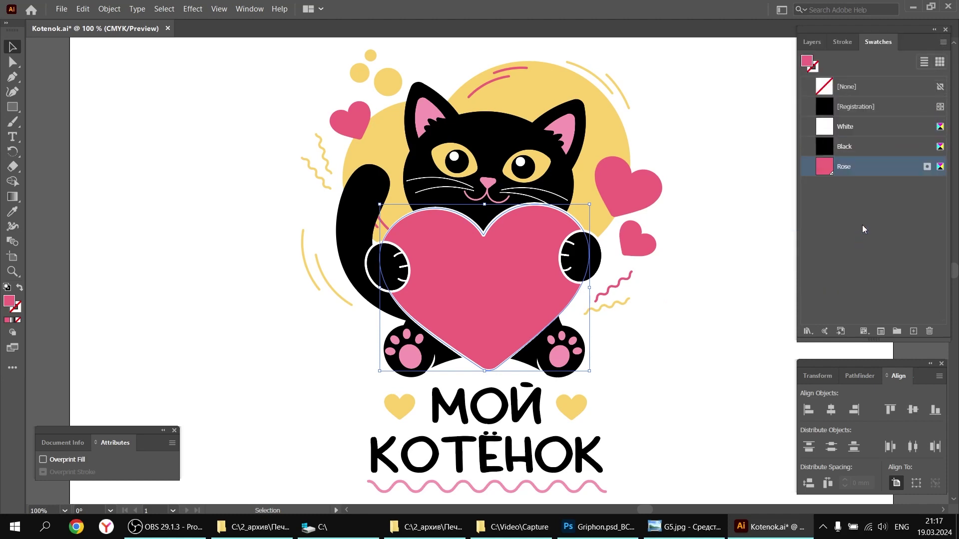
# - Add the large yellow background circle's fill as a new swatch named Yell with the Spot Color type
pyautogui.click(703, 266)
pyautogui.click(528, 95)
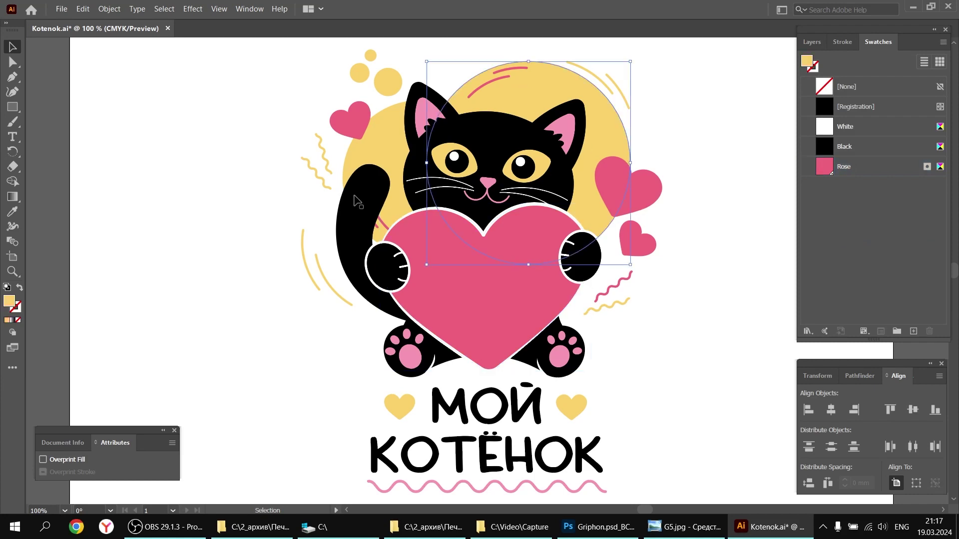
pyautogui.moveTo(755, 247); pyautogui.dragTo(831, 219)
pyautogui.doubleClick(828, 195)
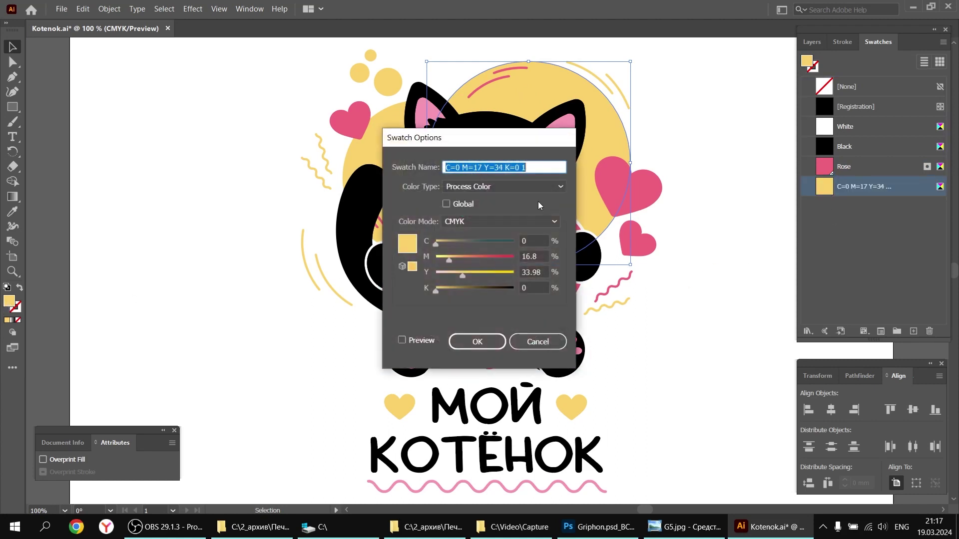
pyautogui.click(495, 187)
pyautogui.click(488, 214)
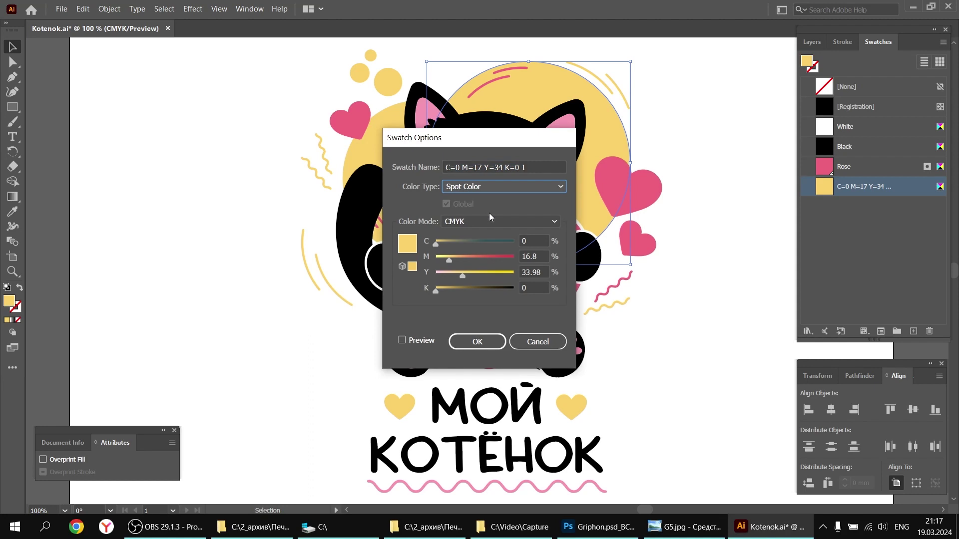
pyautogui.moveTo(555, 167); pyautogui.dragTo(405, 158)
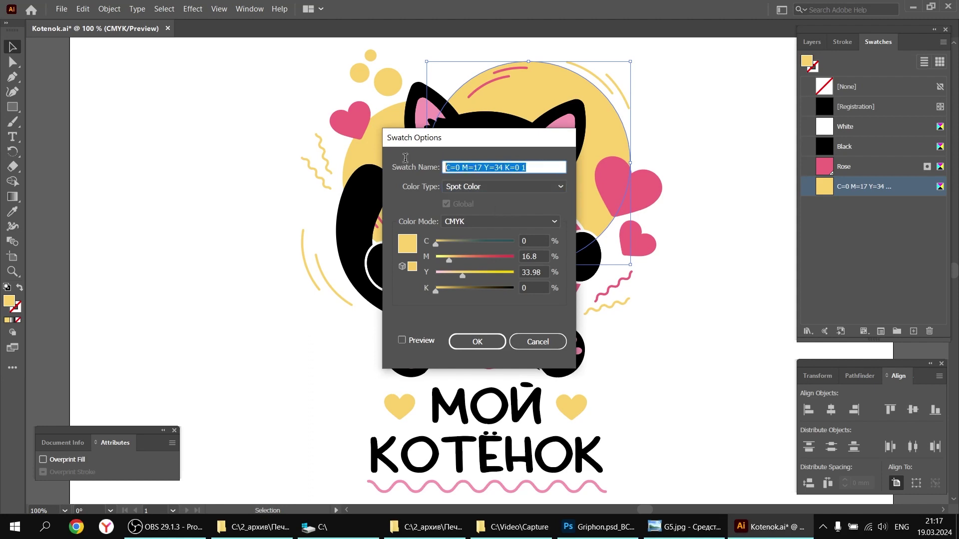
pyautogui.write('Yell')
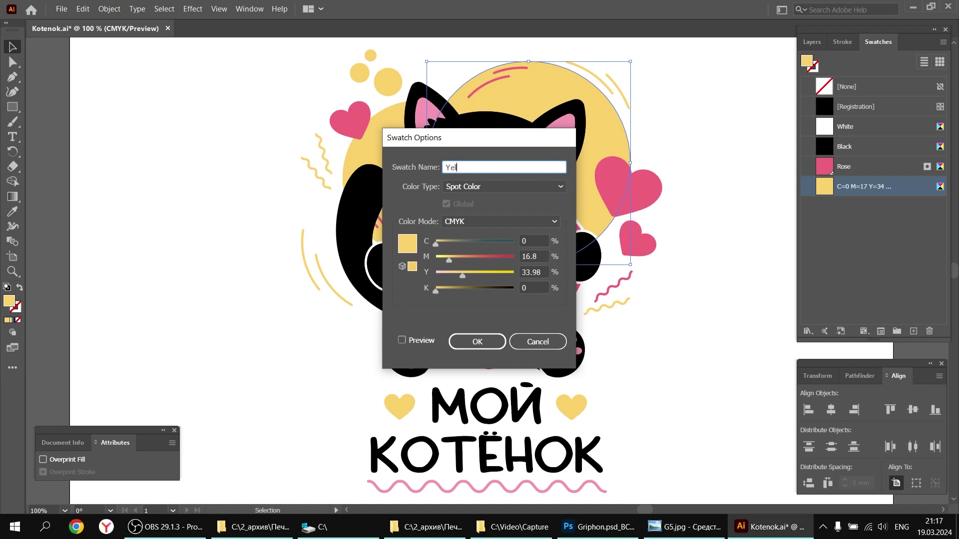
pyautogui.click(493, 344)
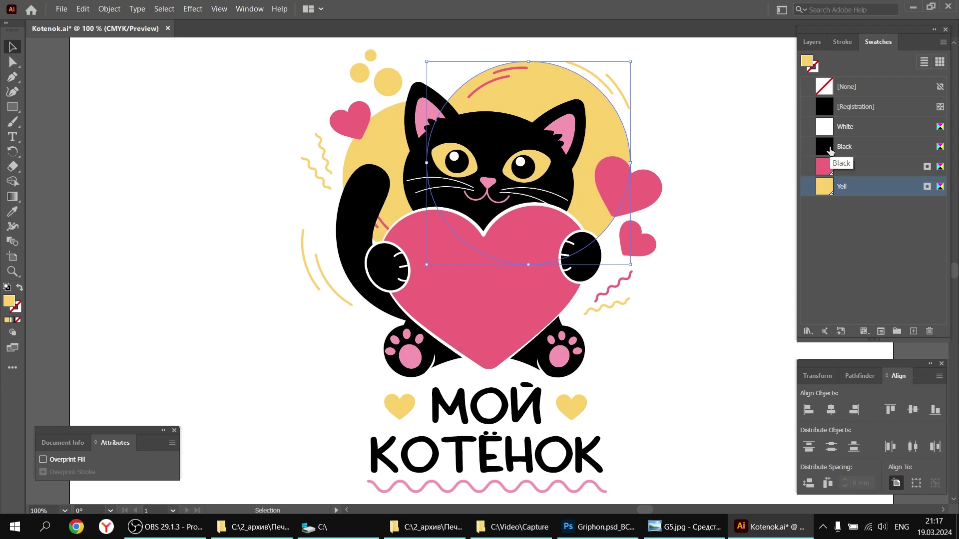
pyautogui.click(847, 248)
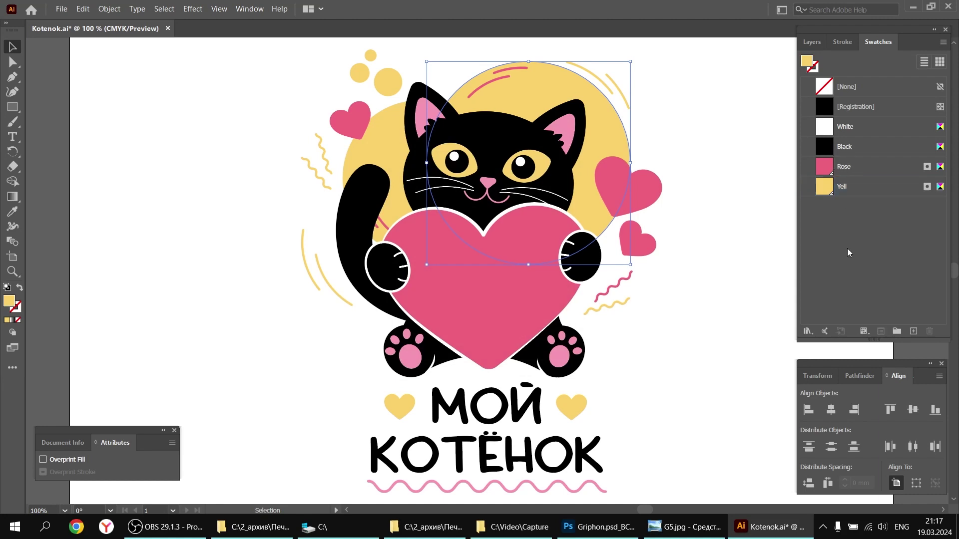
pyautogui.doubleClick(823, 146)
pyautogui.click(530, 340)
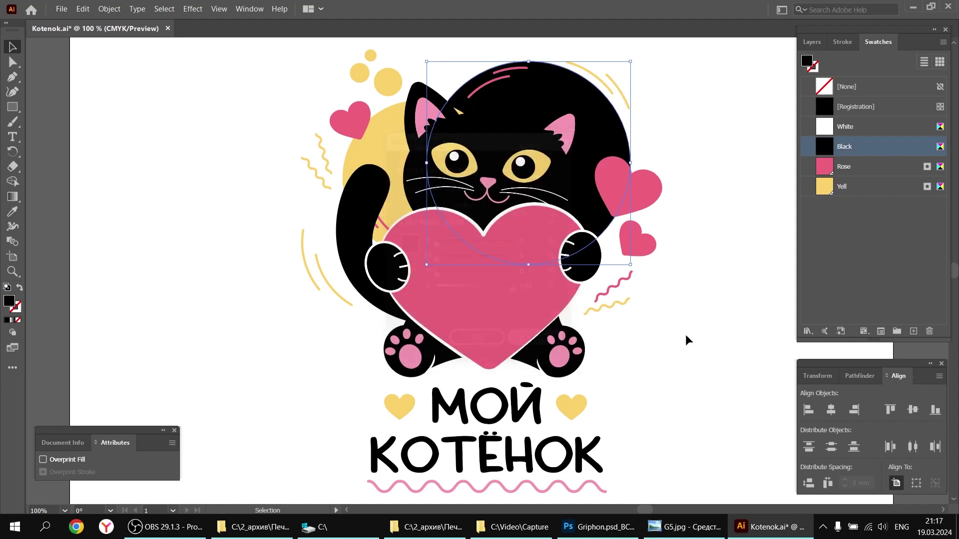
pyautogui.hotkey('ctrl', 'z')
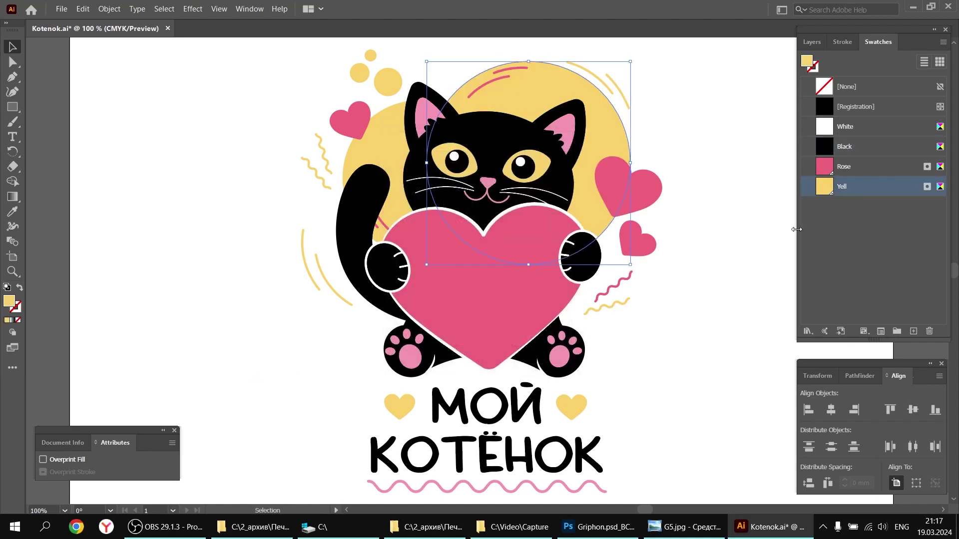
# - With no artwork selected, convert the Black swatch to a Spot Color and rename it Blk
pyautogui.click(847, 243)
pyautogui.click(646, 309)
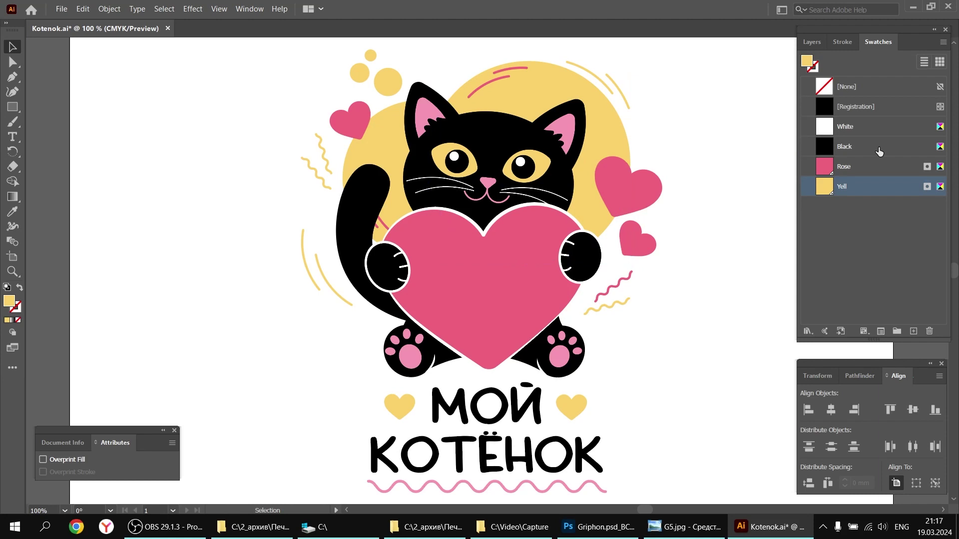
pyautogui.doubleClick(829, 146)
pyautogui.click(496, 185)
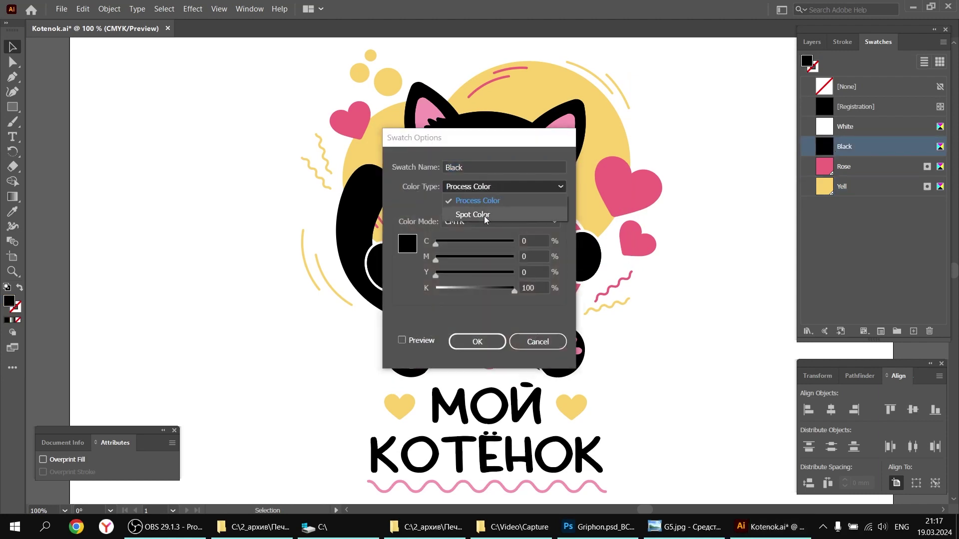
pyautogui.click(484, 217)
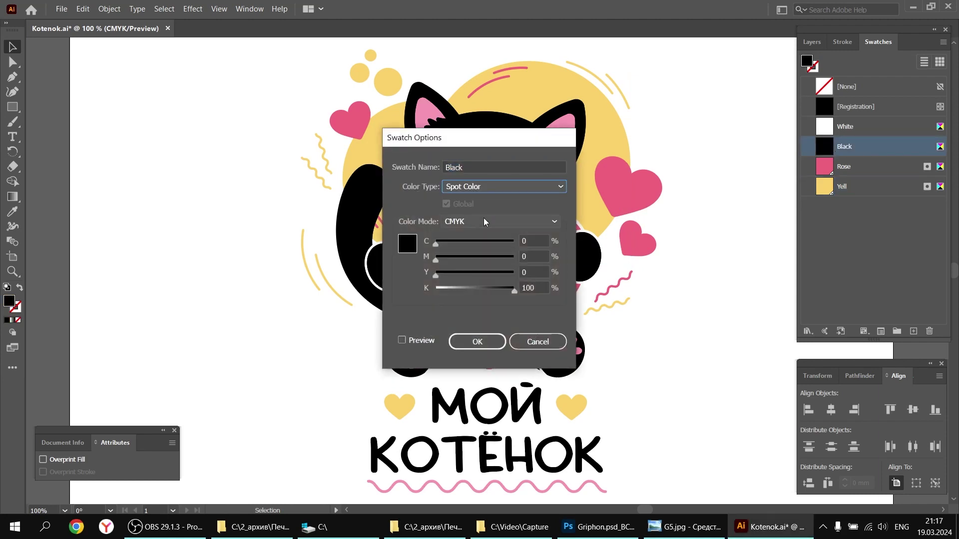
pyautogui.click(484, 338)
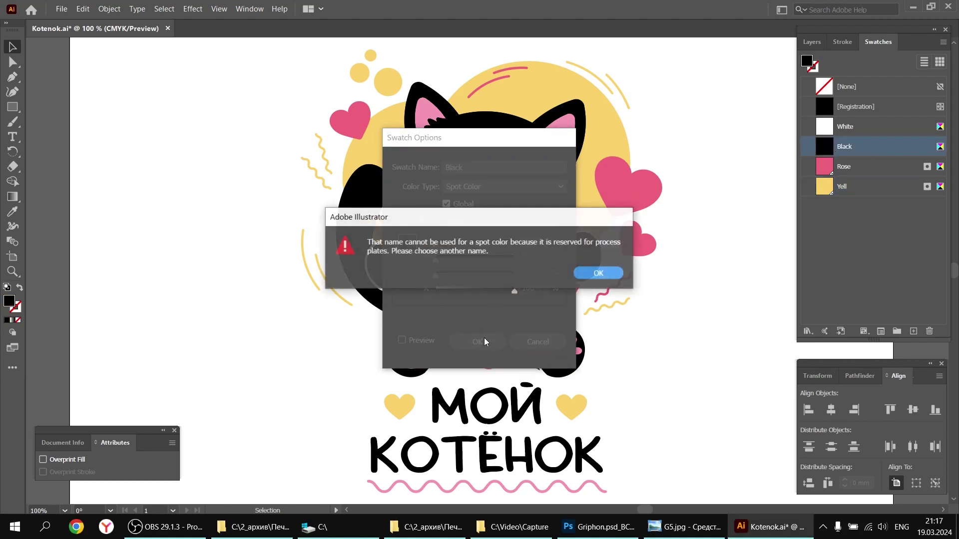
pyautogui.click(604, 276)
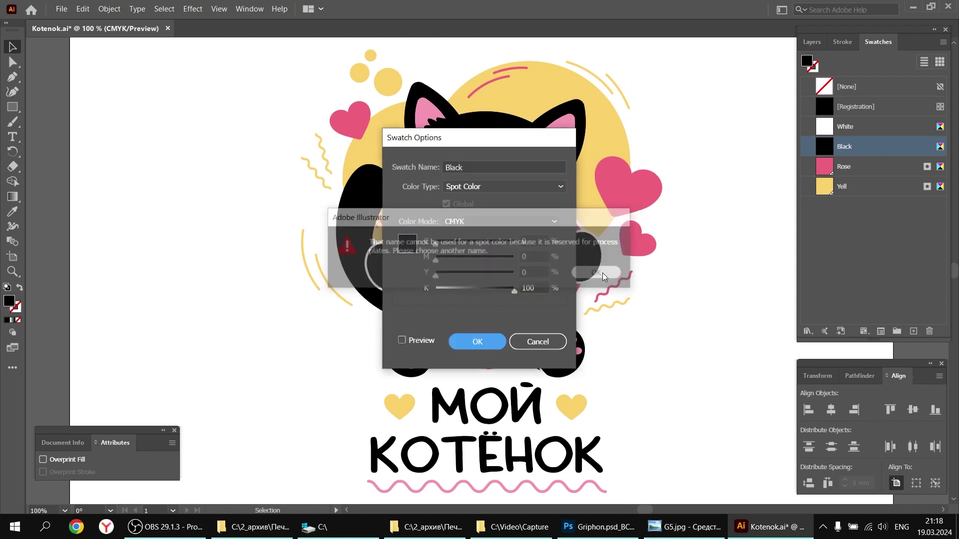
pyautogui.click(491, 167)
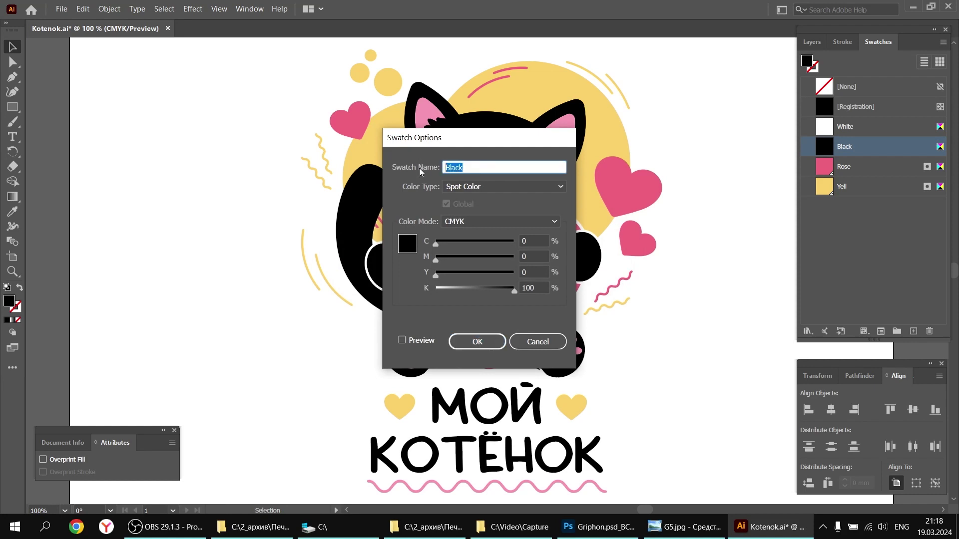
pyautogui.write('Blk')
pyautogui.click(485, 339)
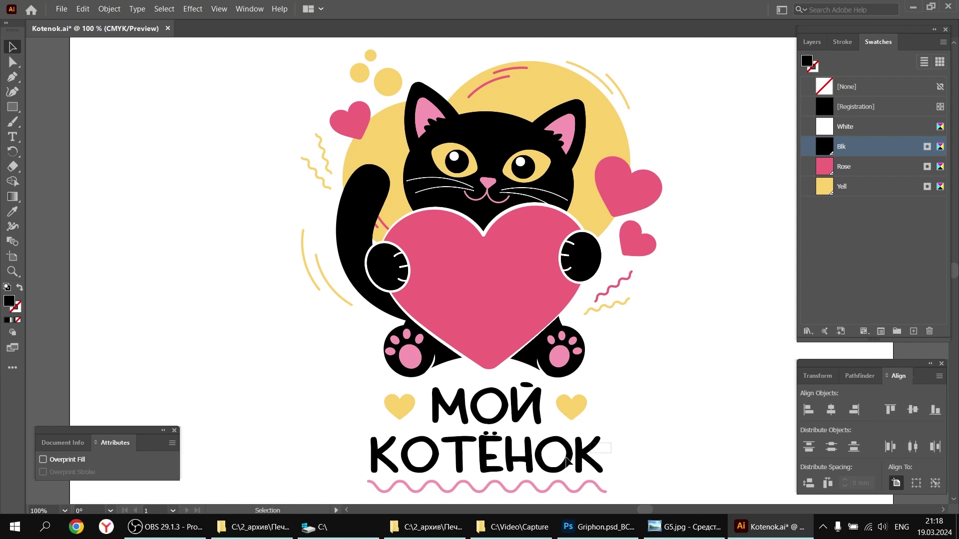
# - Fill the lettering and the cat's black body, feet, paws, tail, head and ears with the Blk swatch, leaving nothing selected
pyautogui.moveTo(566, 458); pyautogui.dragTo(331, 464)
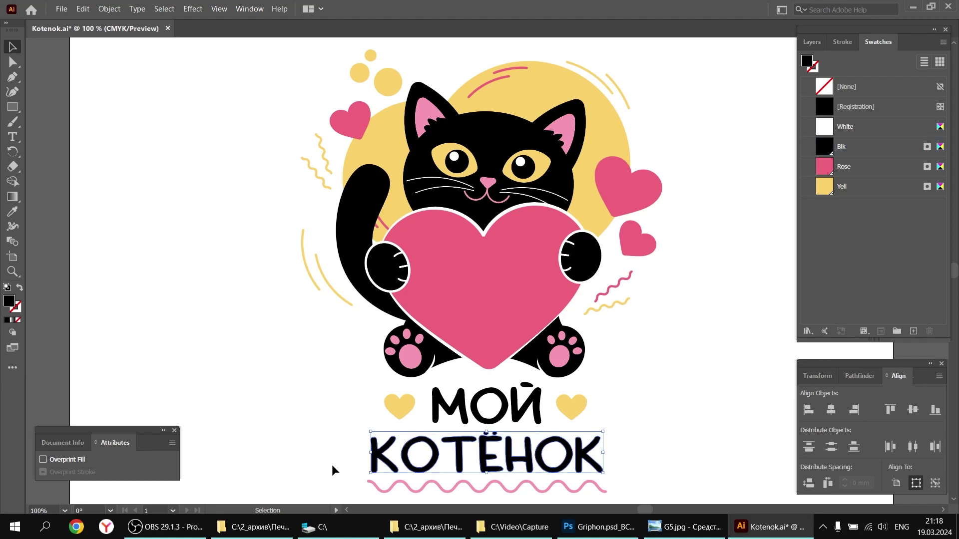
pyautogui.keyDown('shift'); pyautogui.click(468, 412); pyautogui.keyUp('shift')
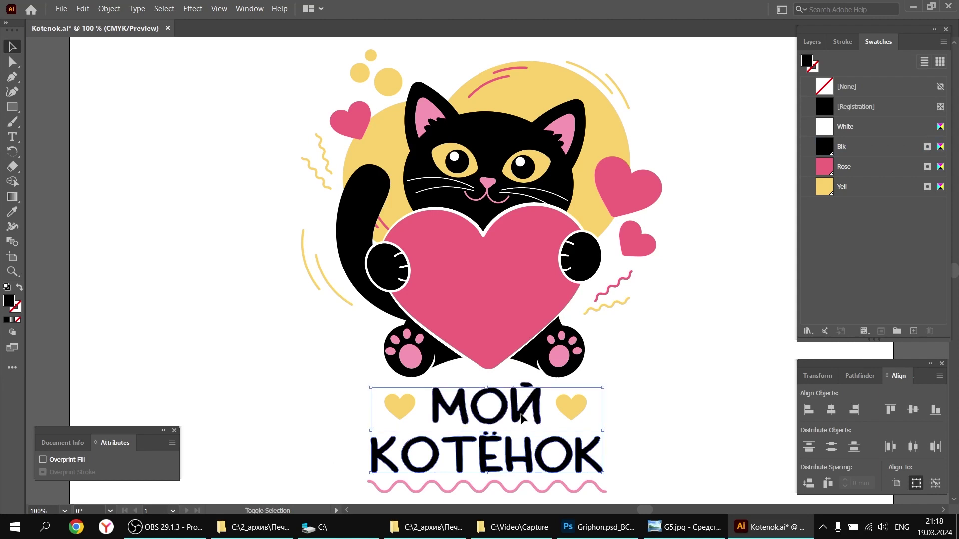
pyautogui.keyDown('shift'); pyautogui.click(532, 359); pyautogui.keyUp('shift')
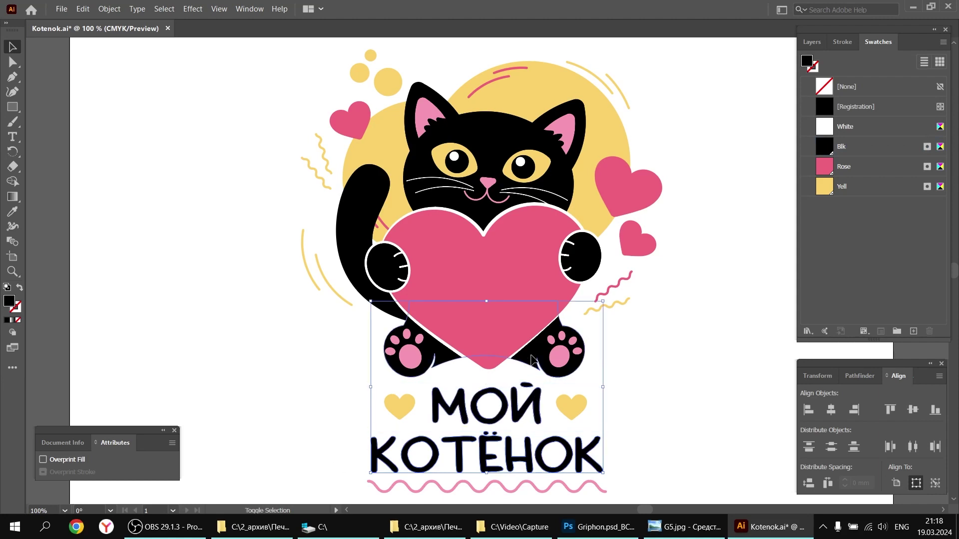
pyautogui.keyDown('shift'); pyautogui.click(597, 261); pyautogui.keyUp('shift')
pyautogui.keyDown('shift'); pyautogui.click(381, 275); pyautogui.keyUp('shift')
pyautogui.keyDown('shift'); pyautogui.click(357, 221); pyautogui.keyUp('shift')
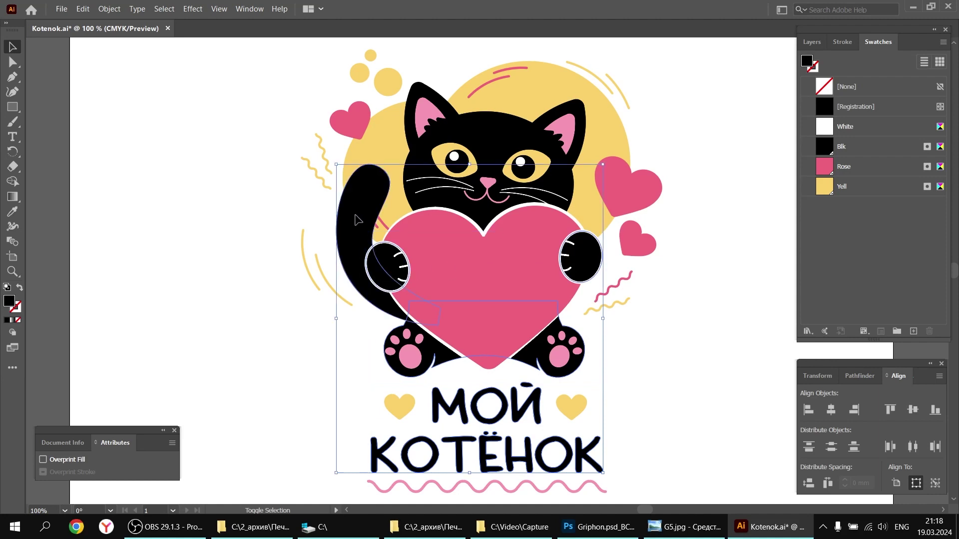
pyautogui.keyDown('shift'); pyautogui.click(447, 201); pyautogui.keyUp('shift')
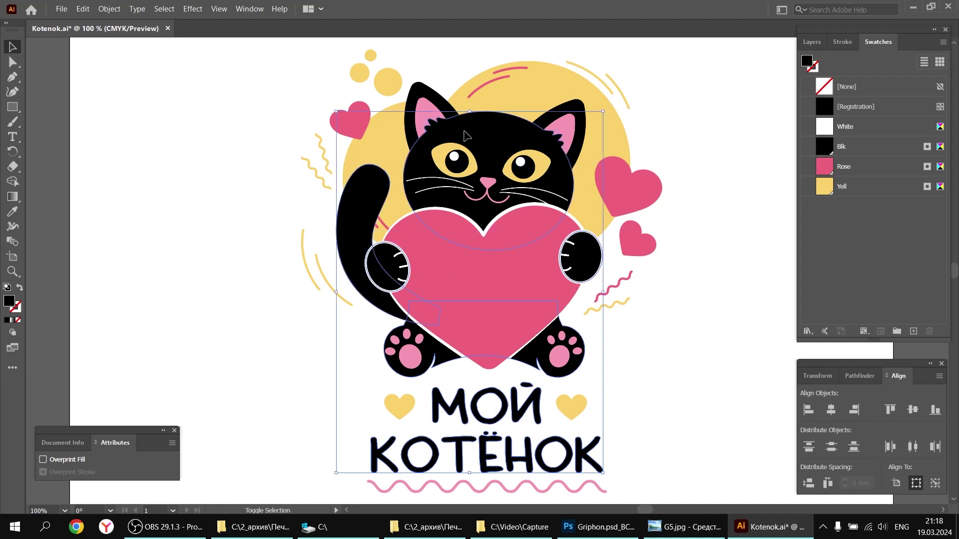
pyautogui.keyDown('shift'); pyautogui.click(442, 108); pyautogui.keyUp('shift')
pyautogui.keyDown('shift'); pyautogui.click(549, 118); pyautogui.keyUp('shift')
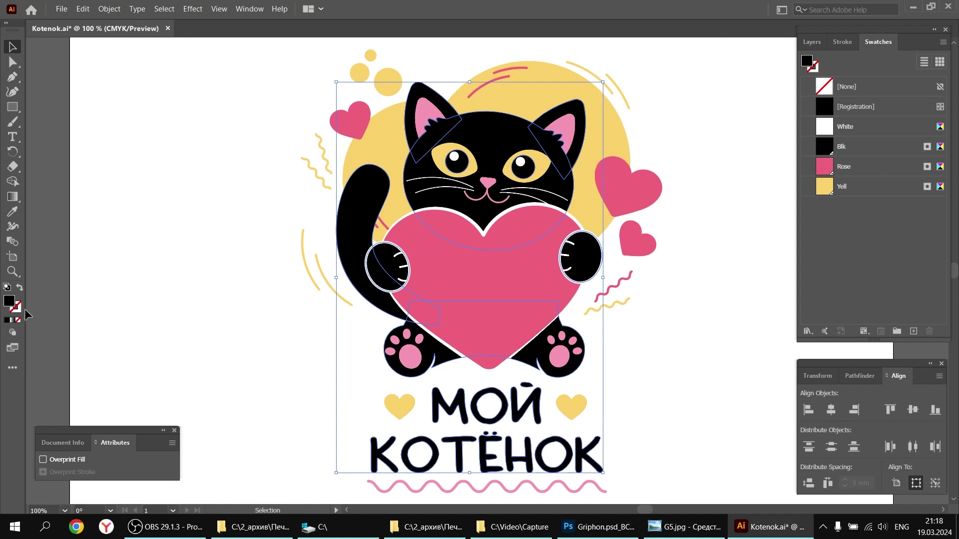
pyautogui.doubleClick(9, 301)
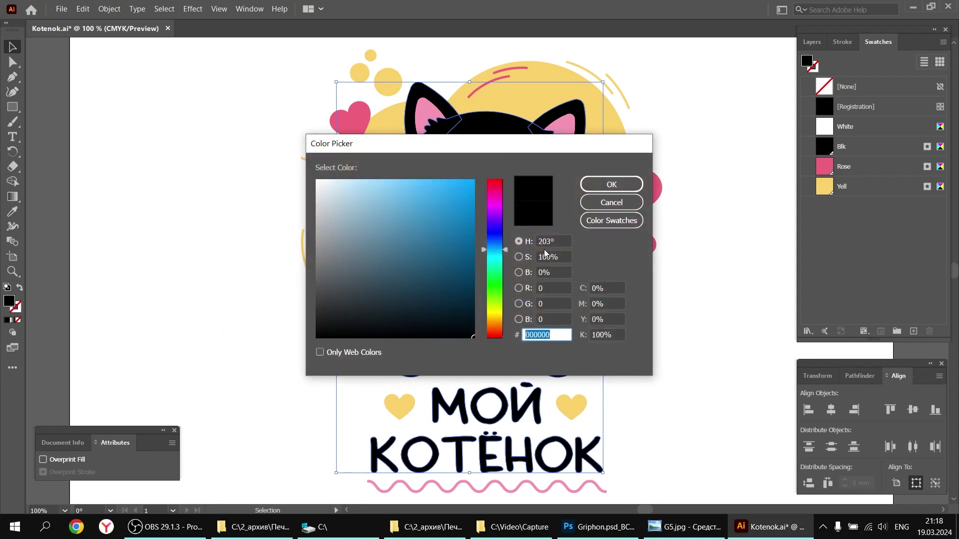
pyautogui.click(611, 203)
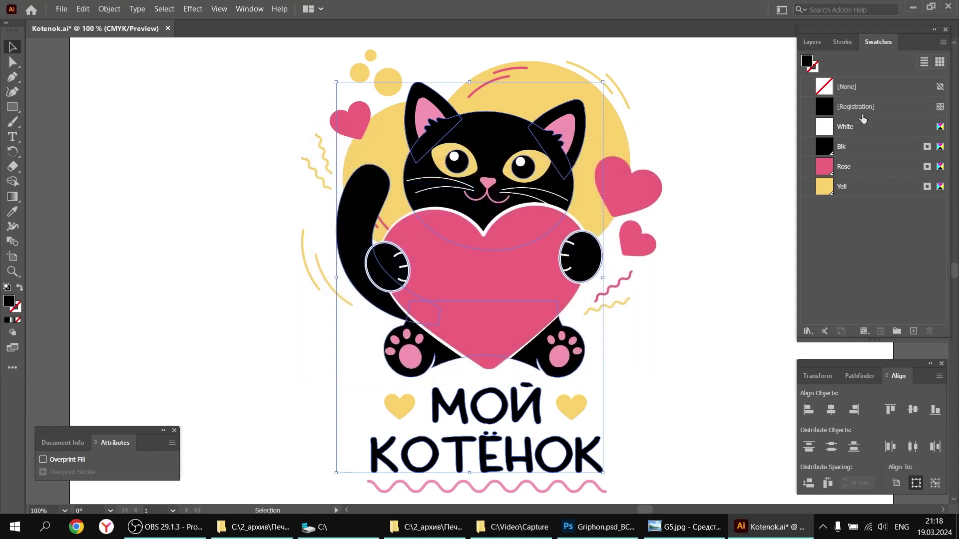
pyautogui.click(848, 148)
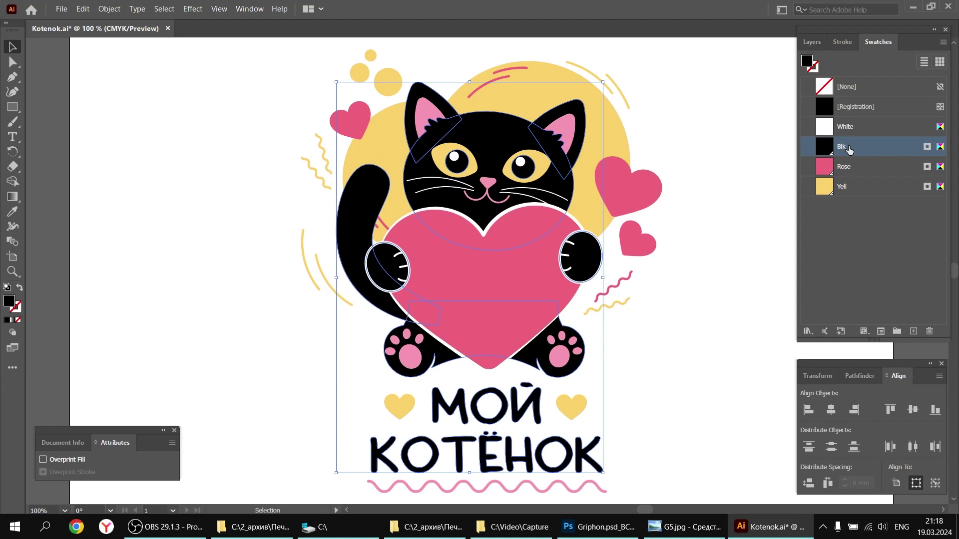
pyautogui.click(851, 230)
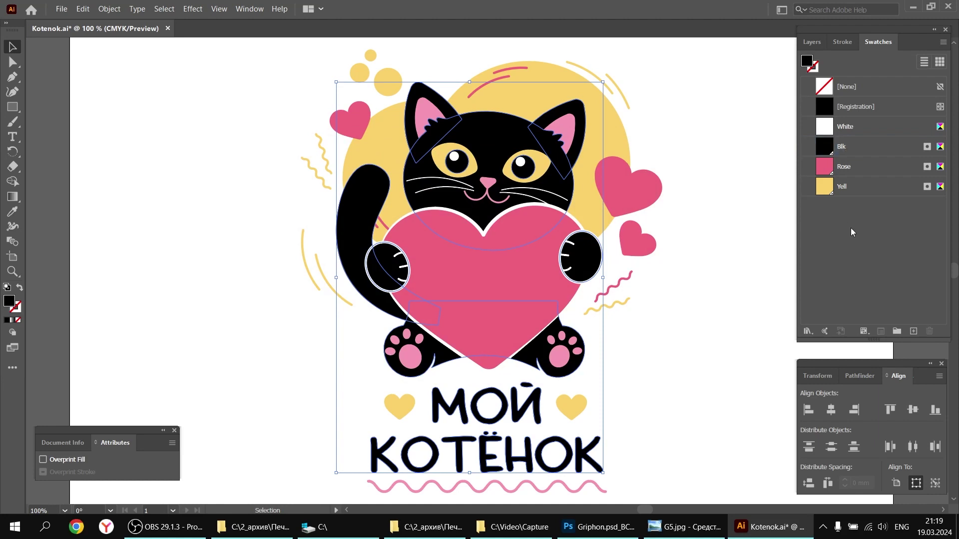
pyautogui.click(724, 261)
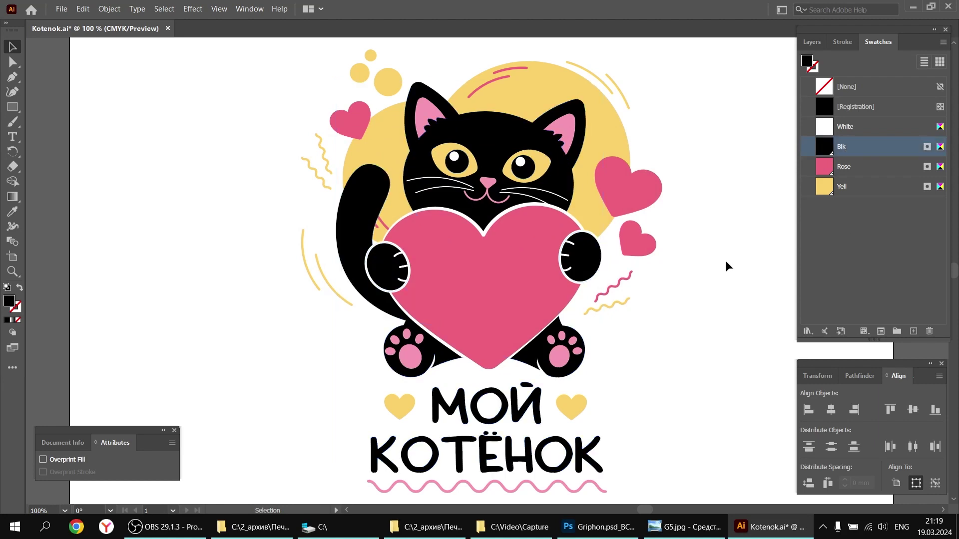
# - Set the Blk swatch's K value to 42% and delete the small circle near the tail that is still plain black
pyautogui.doubleClick(825, 151)
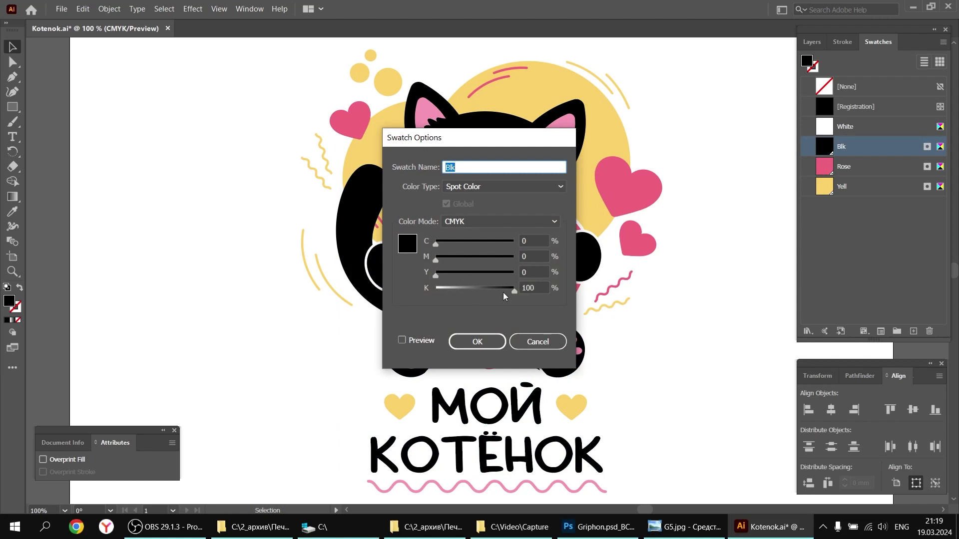
pyautogui.moveTo(494, 142); pyautogui.dragTo(209, 87)
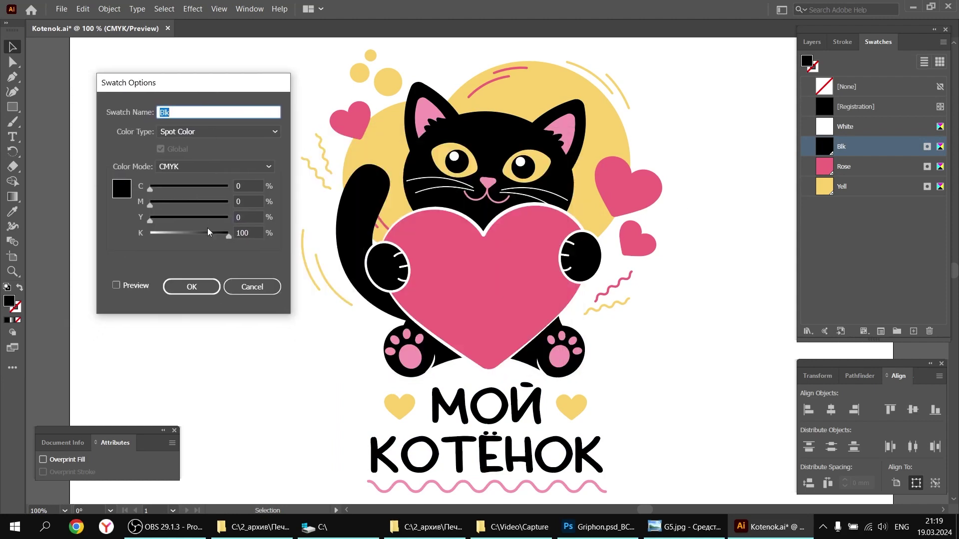
pyautogui.moveTo(229, 236); pyautogui.dragTo(186, 236)
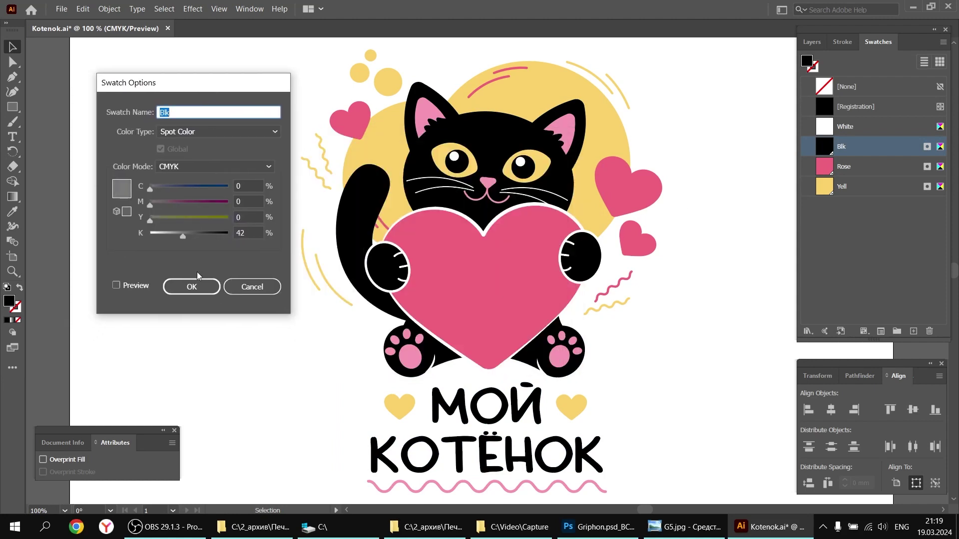
pyautogui.click(199, 288)
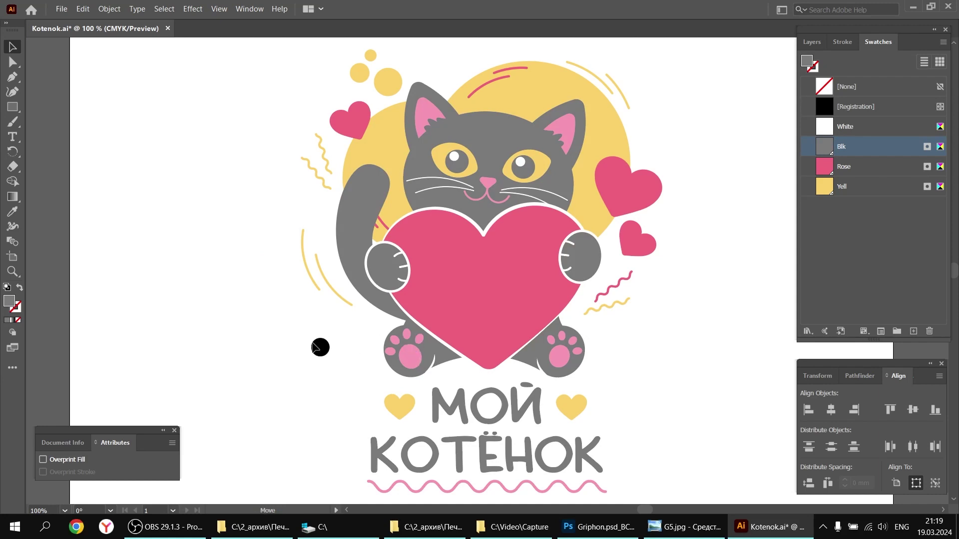
pyautogui.moveTo(315, 347); pyautogui.dragTo(302, 347)
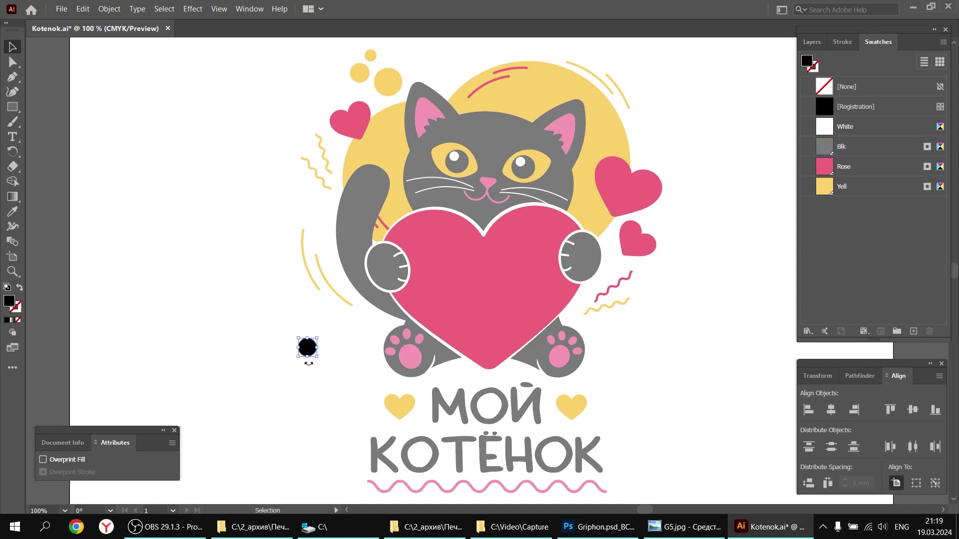
pyautogui.press('Delete')
# - Try to select all shapes with the same fill color as the large yellow background circle
pyautogui.click(600, 133)
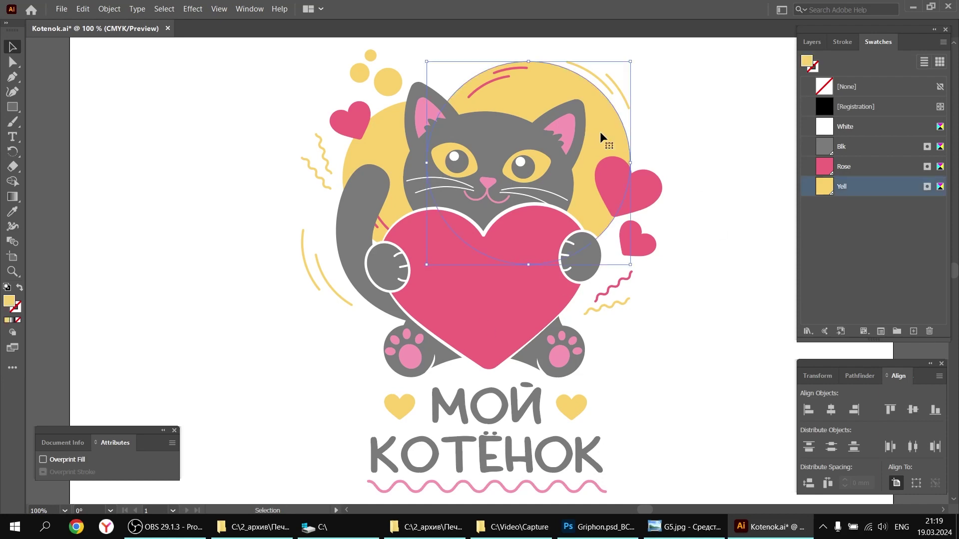
pyautogui.click(165, 8)
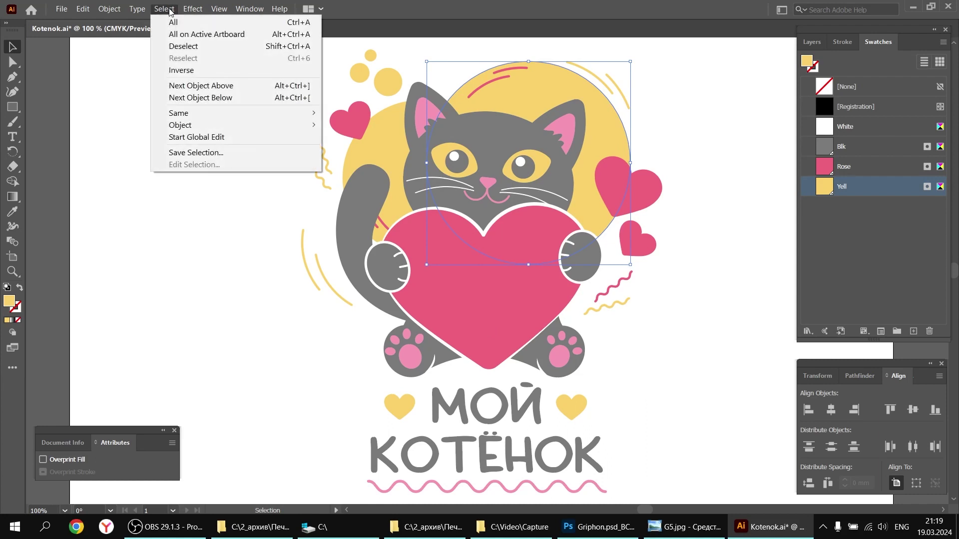
pyautogui.moveTo(207, 114)
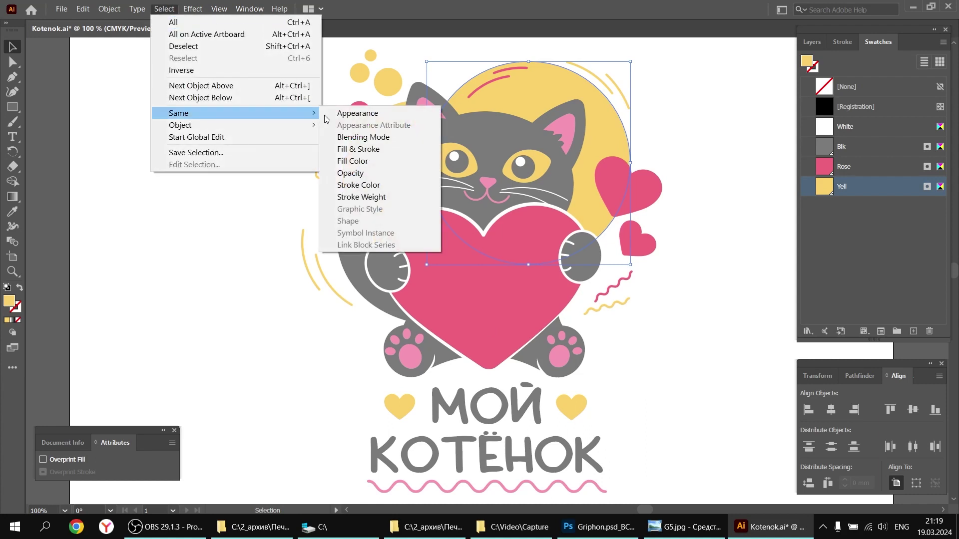
pyautogui.click(364, 162)
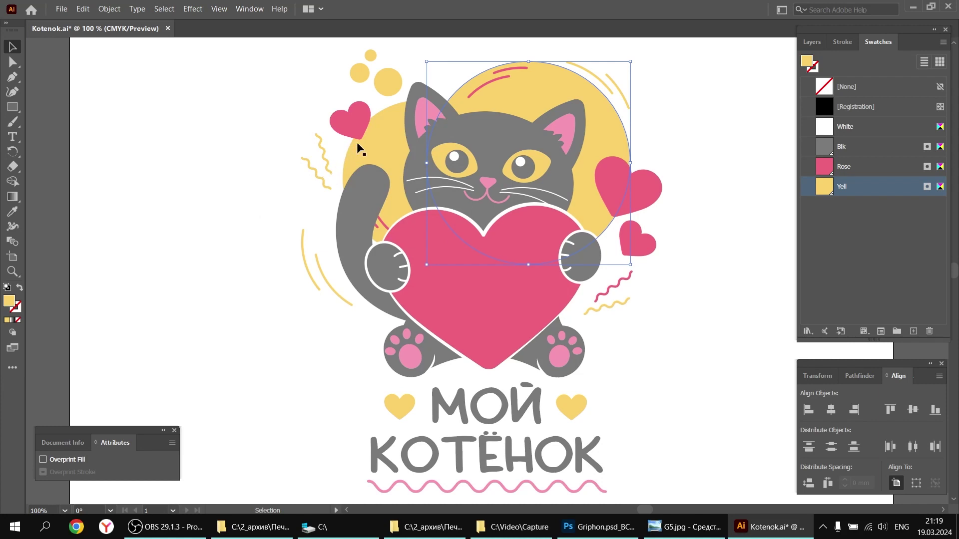
# - Select all shapes sharing the smaller yellow background circle's fill color, add the large yellow circle and fill them with the Yell swatch
pyautogui.click(383, 137)
pyautogui.click(165, 9)
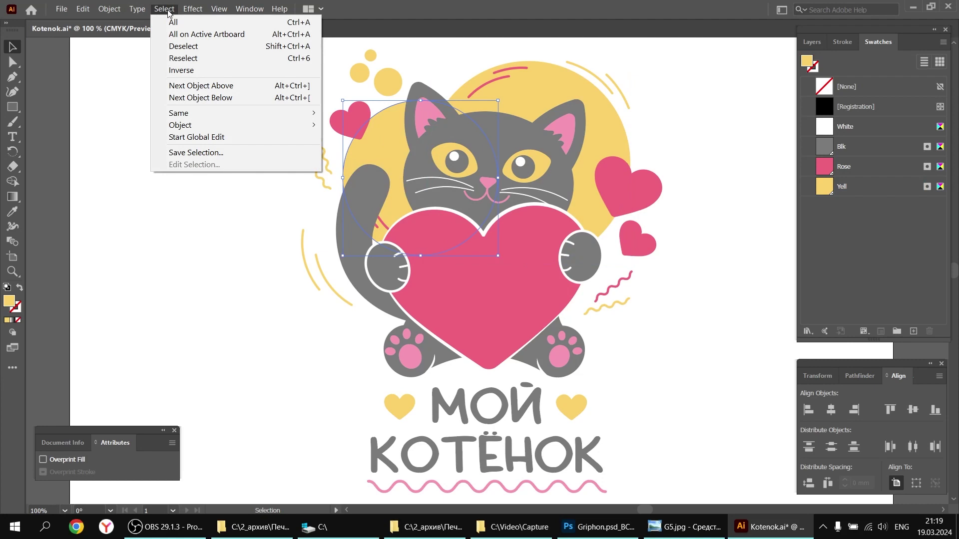
pyautogui.moveTo(211, 115)
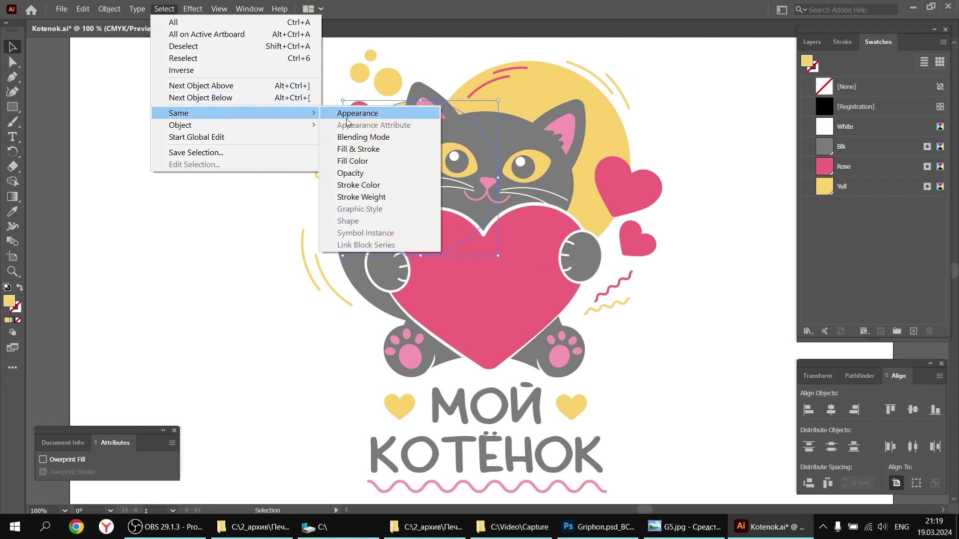
pyautogui.click(362, 162)
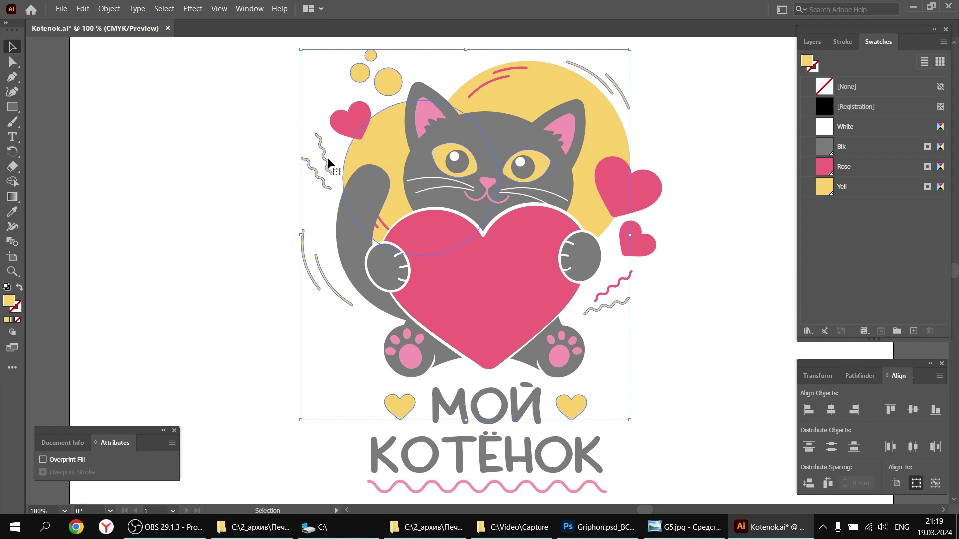
pyautogui.keyDown('shift'); pyautogui.click(599, 117); pyautogui.keyUp('shift')
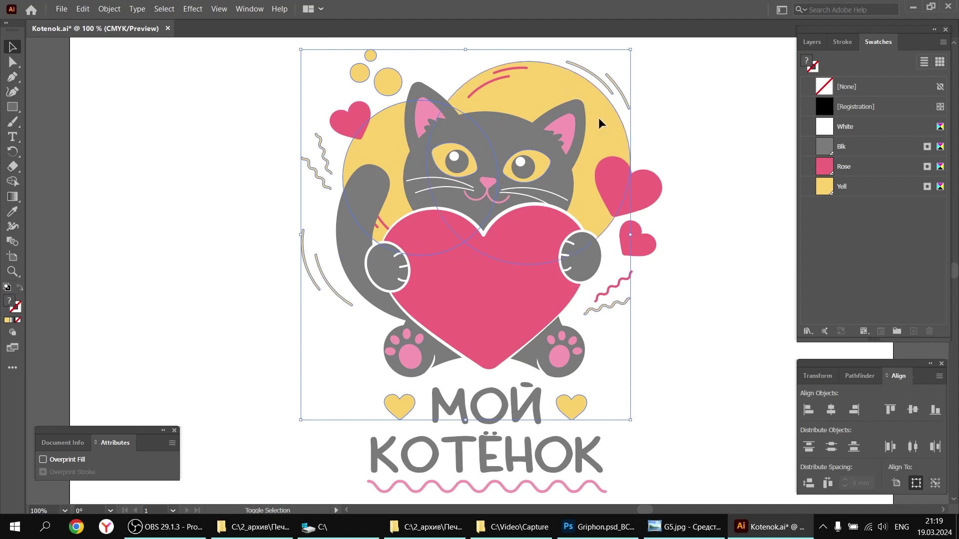
pyautogui.click(829, 190)
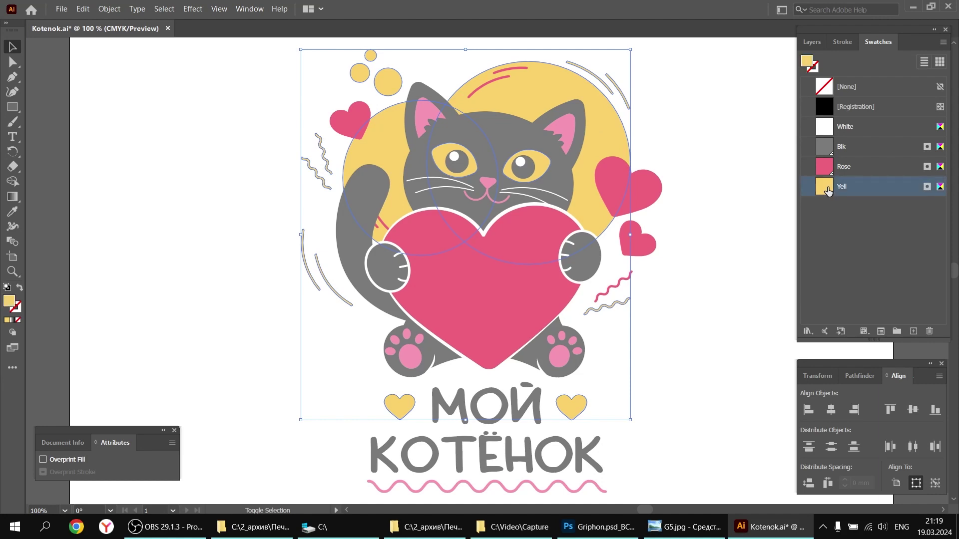
pyautogui.click(735, 188)
# - Try to select all shapes with the same fill color as the large heart
pyautogui.click(488, 289)
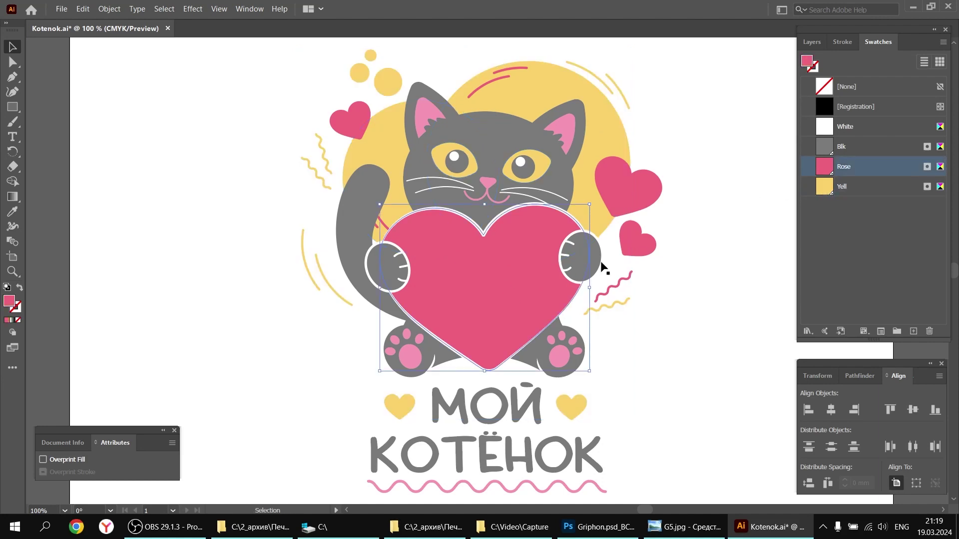
pyautogui.click(169, 13)
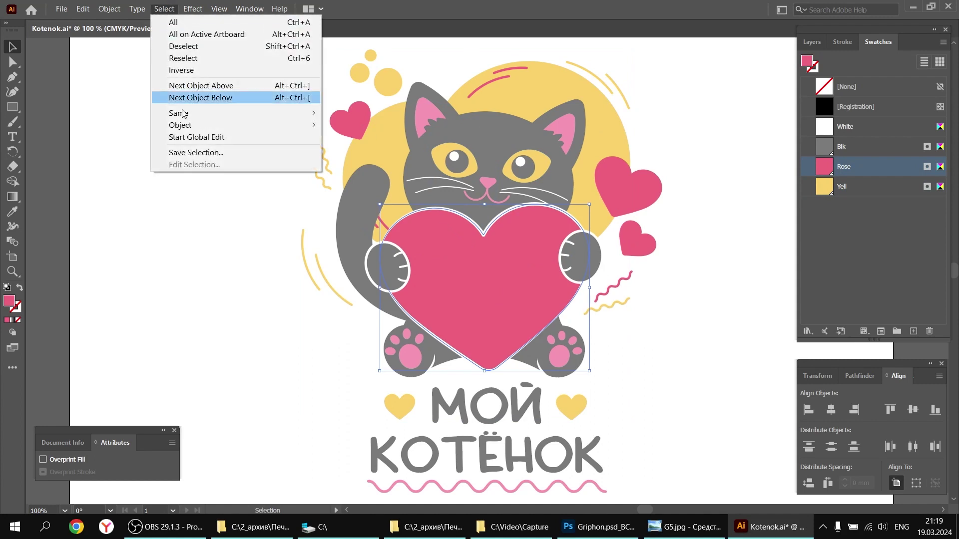
pyautogui.moveTo(199, 118)
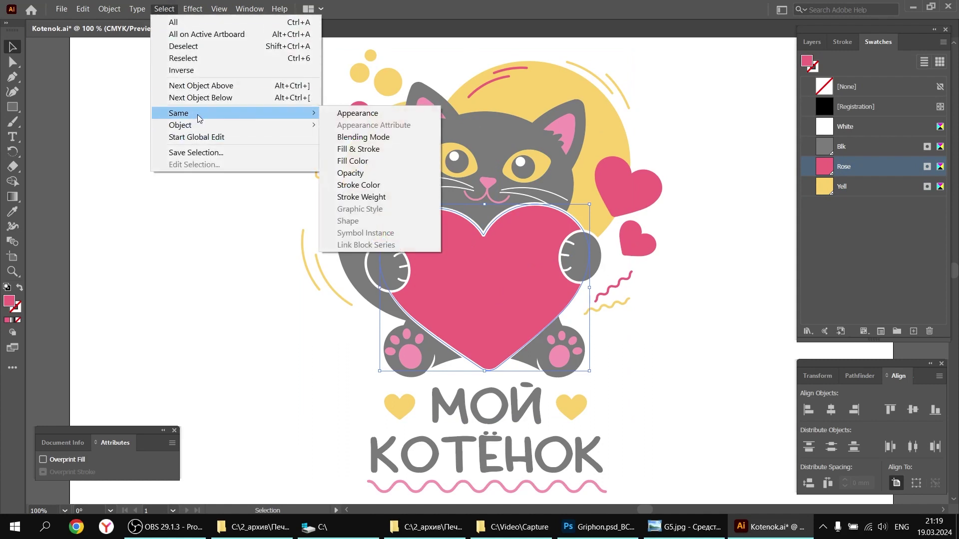
pyautogui.click(358, 162)
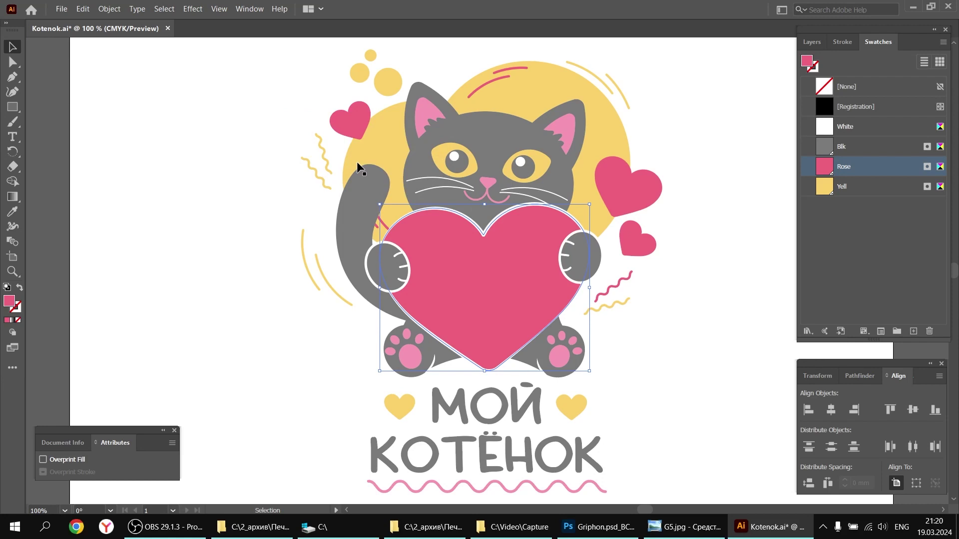
# - Add the three smaller pink hearts and the two curved strokes on the large yellow circle to the selection and fill them with Rose
pyautogui.keyDown('shift'); pyautogui.click(627, 200); pyautogui.keyUp('shift')
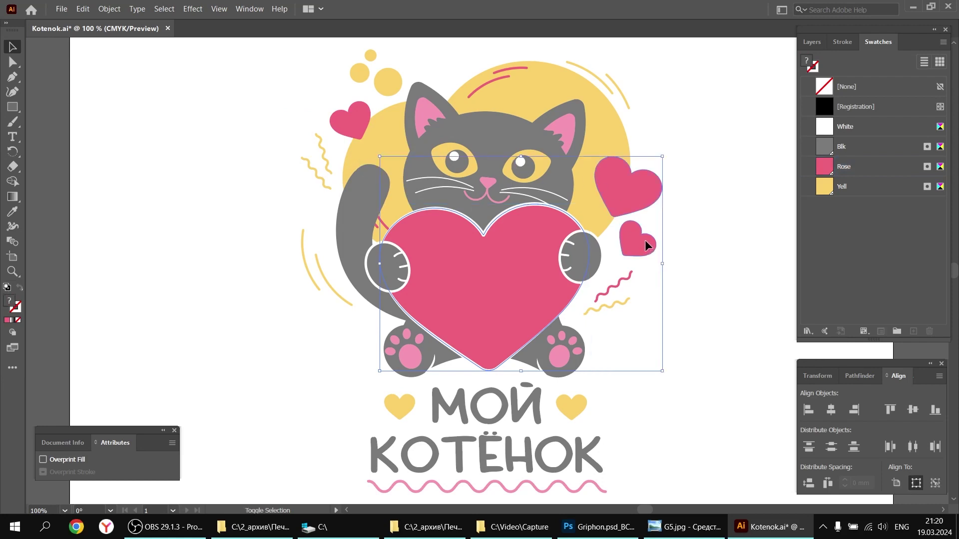
pyautogui.keyDown('shift'); pyautogui.click(355, 117); pyautogui.keyUp('shift')
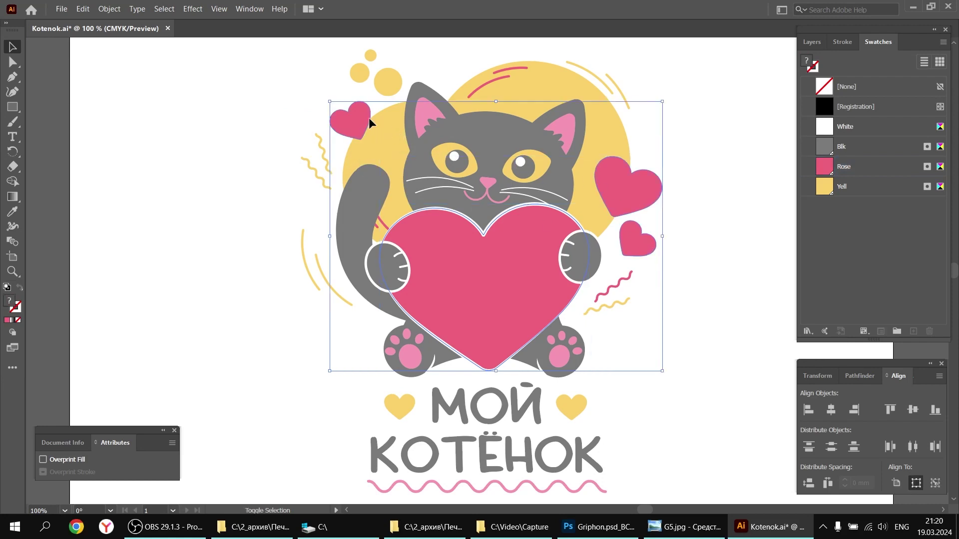
pyautogui.keyDown('shift'); pyautogui.click(488, 80); pyautogui.keyUp('shift')
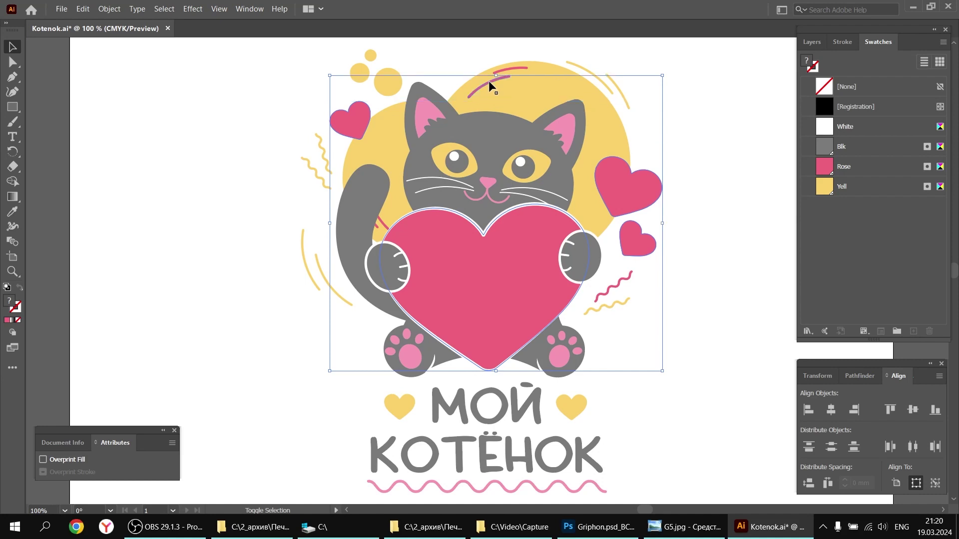
pyautogui.keyDown('shift'); pyautogui.click(516, 67); pyautogui.keyUp('shift')
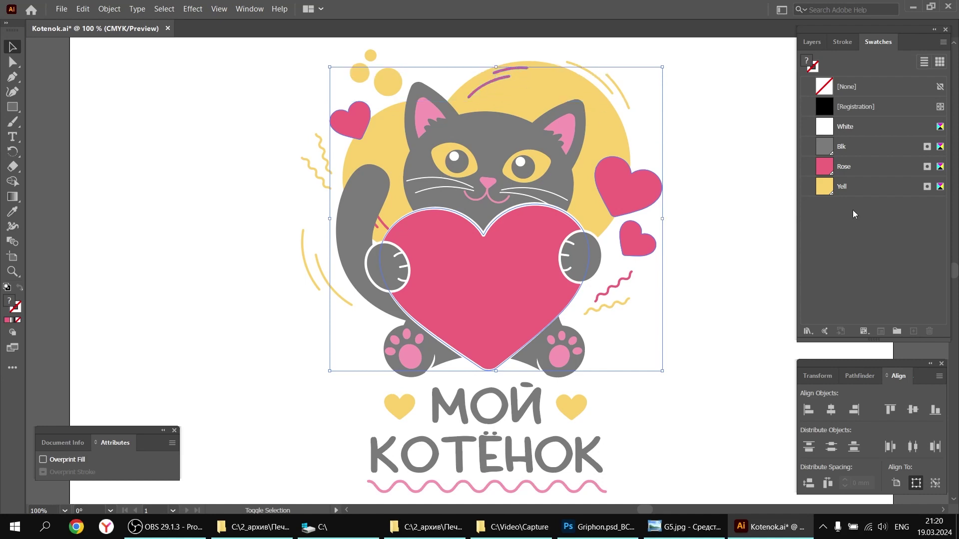
pyautogui.click(828, 170)
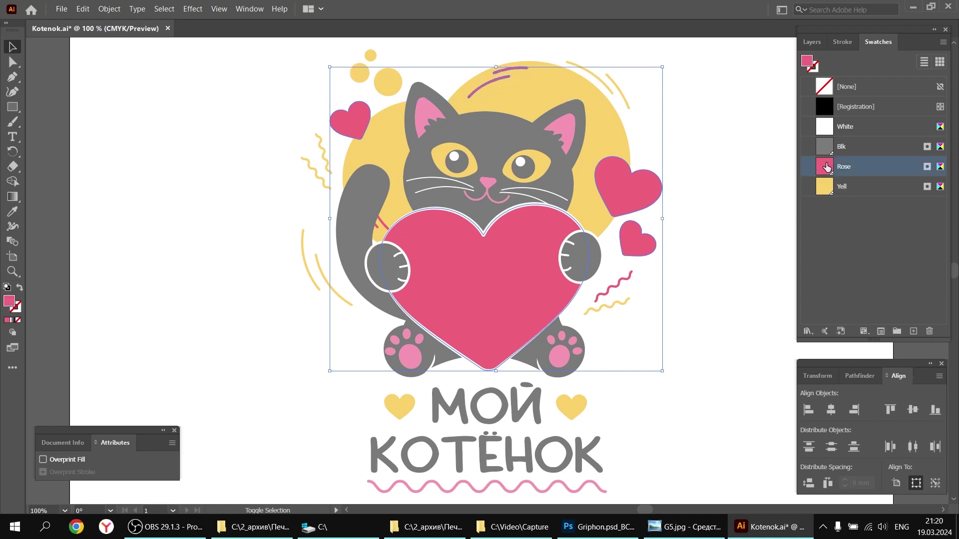
pyautogui.click(732, 318)
pyautogui.moveTo(598, 528)
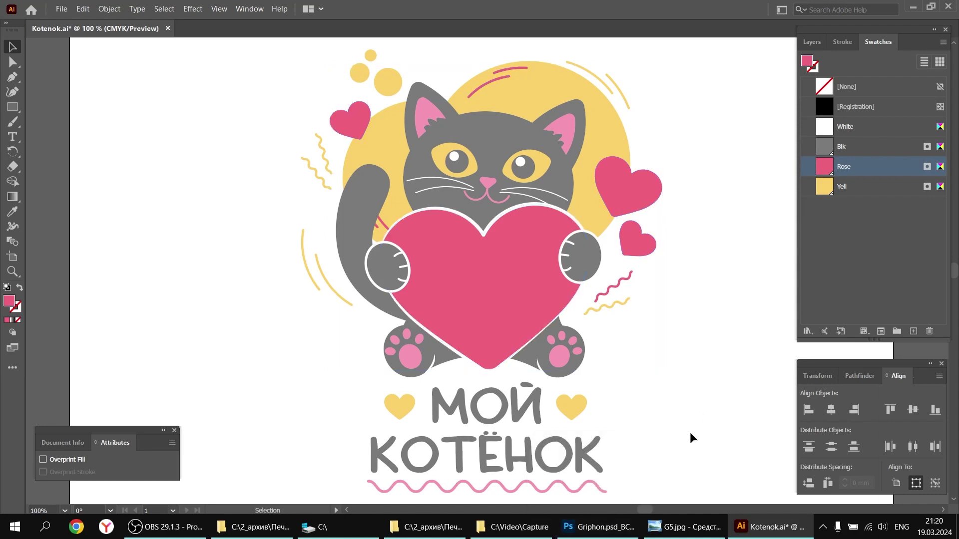
# - Fill the wavy underline beneath the КОТЁНОК lettering with the Rose spot swatch
pyautogui.click(602, 490)
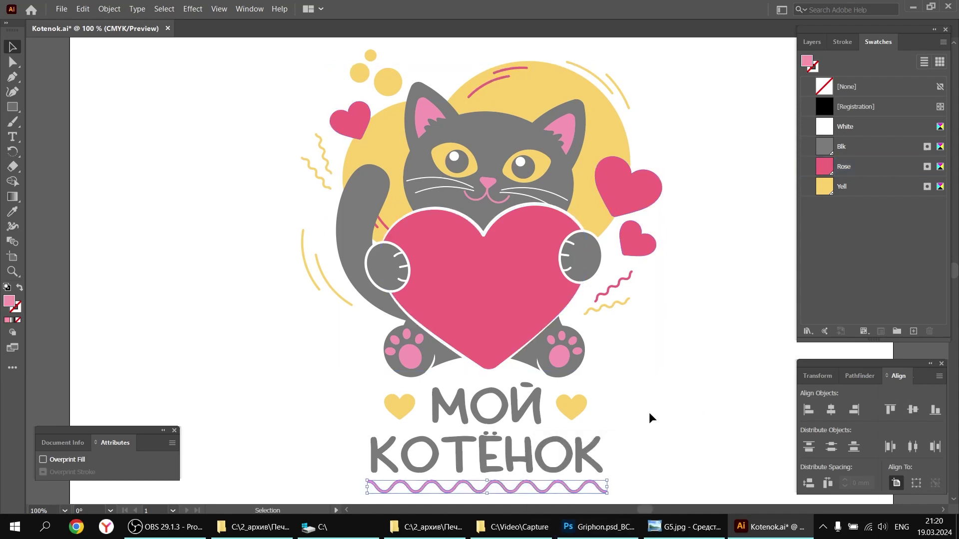
pyautogui.click(827, 168)
pyautogui.click(688, 353)
# - Try to fill all shapes sharing the large paw pad's light pink fill color with the full-strength Rose swatch
pyautogui.click(555, 357)
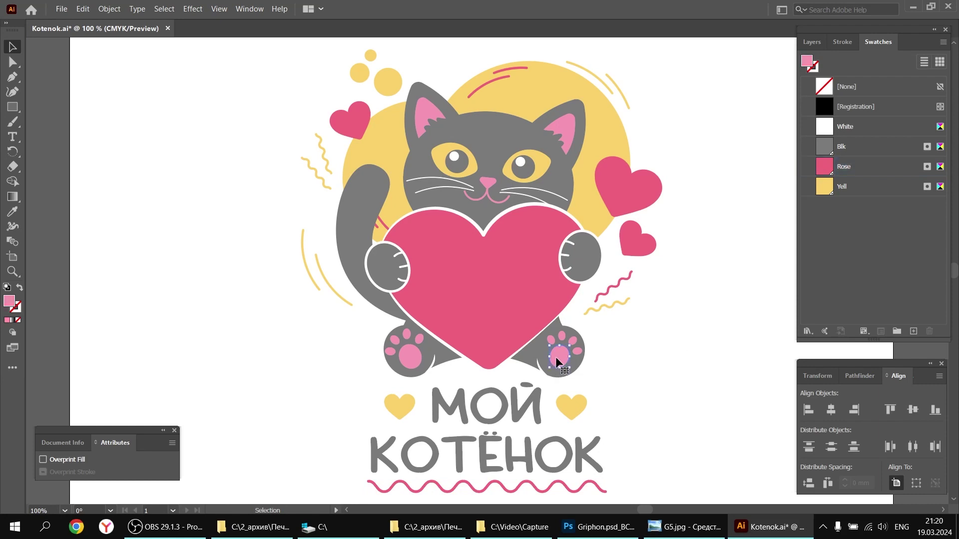
pyautogui.click(164, 9)
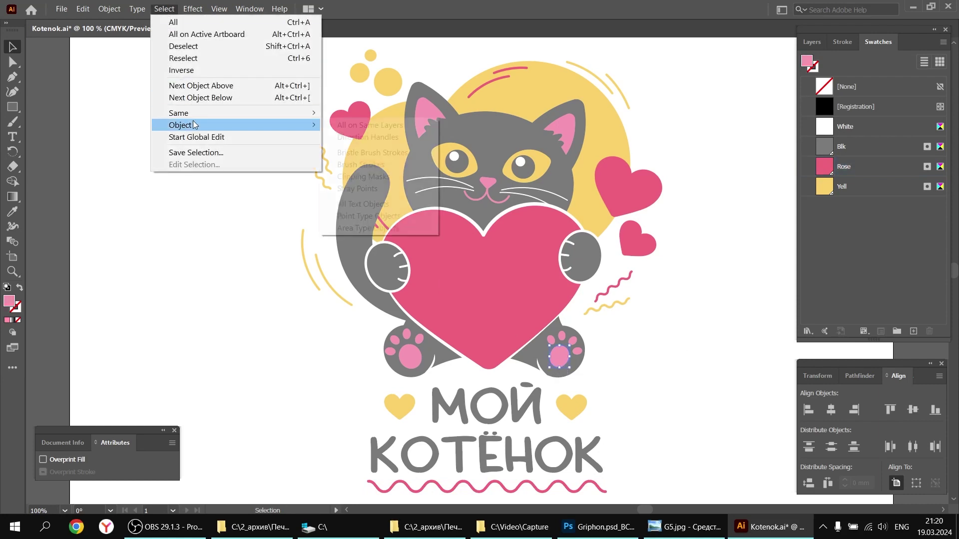
pyautogui.moveTo(196, 113)
pyautogui.click(352, 161)
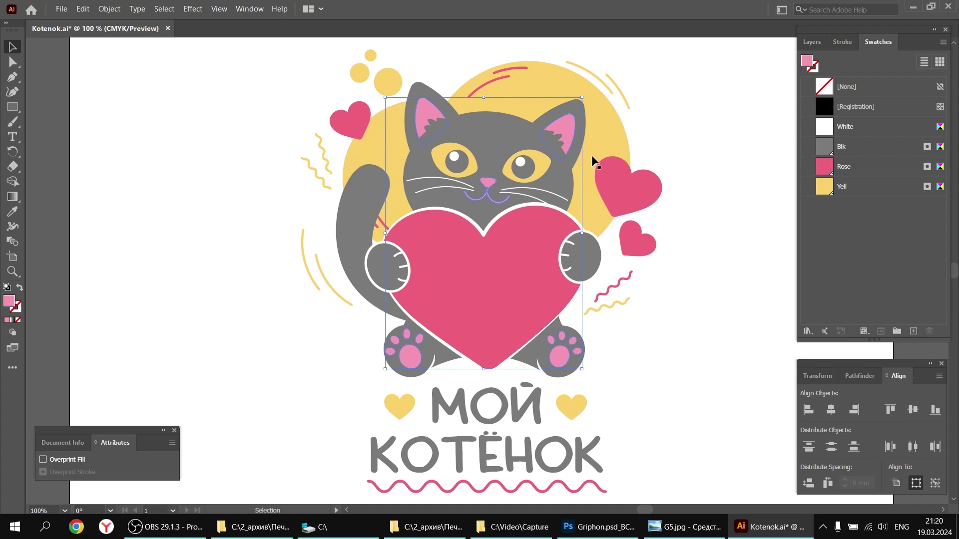
pyautogui.click(831, 171)
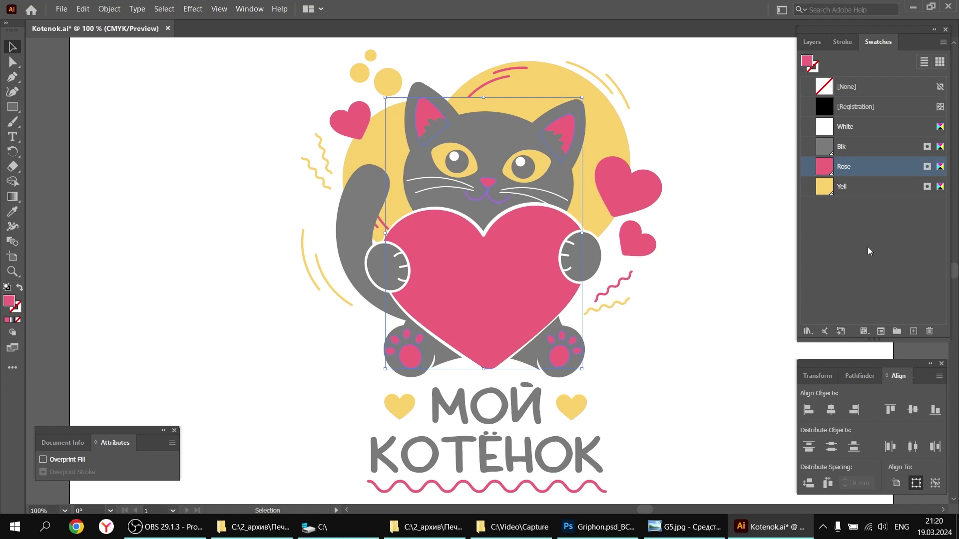
pyautogui.hotkey('ctrl', 'z')
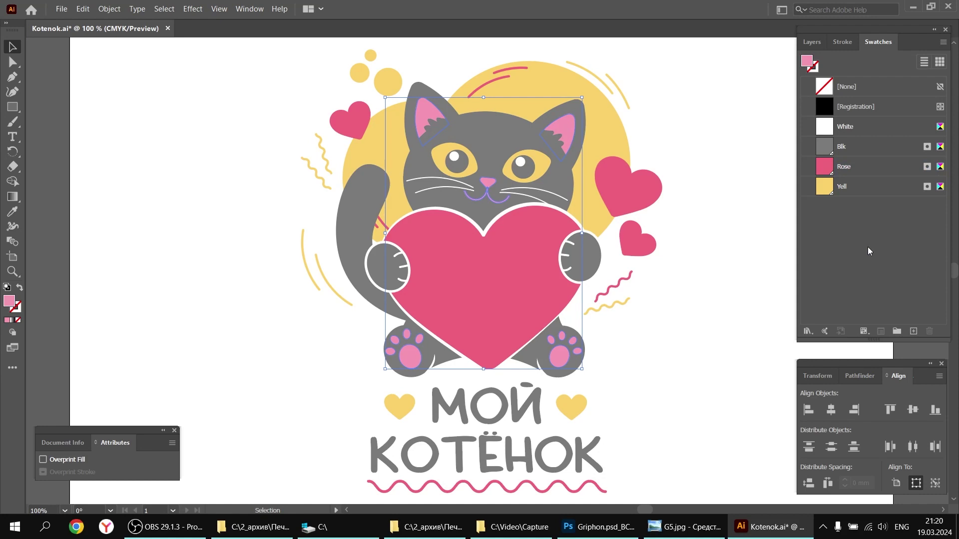
pyautogui.click(110, 10)
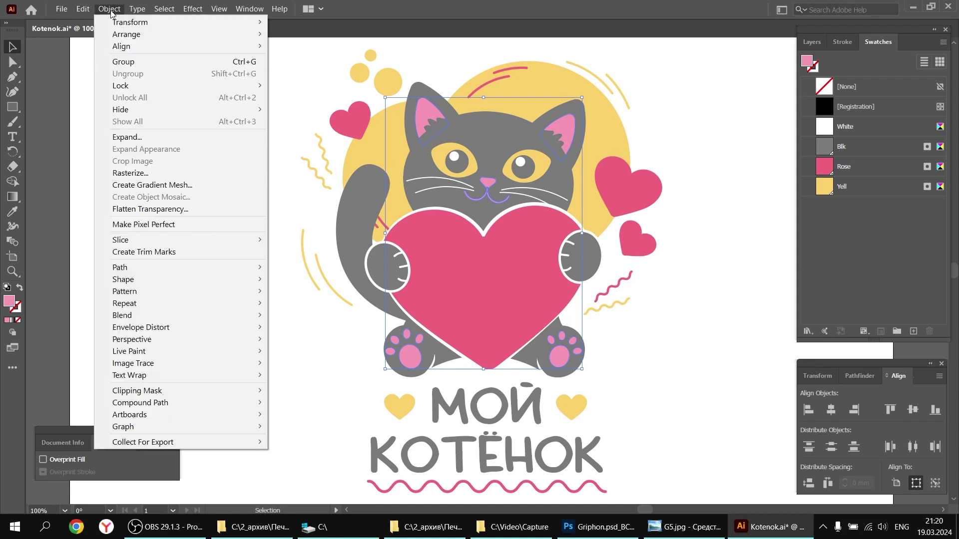
pyautogui.click(125, 62)
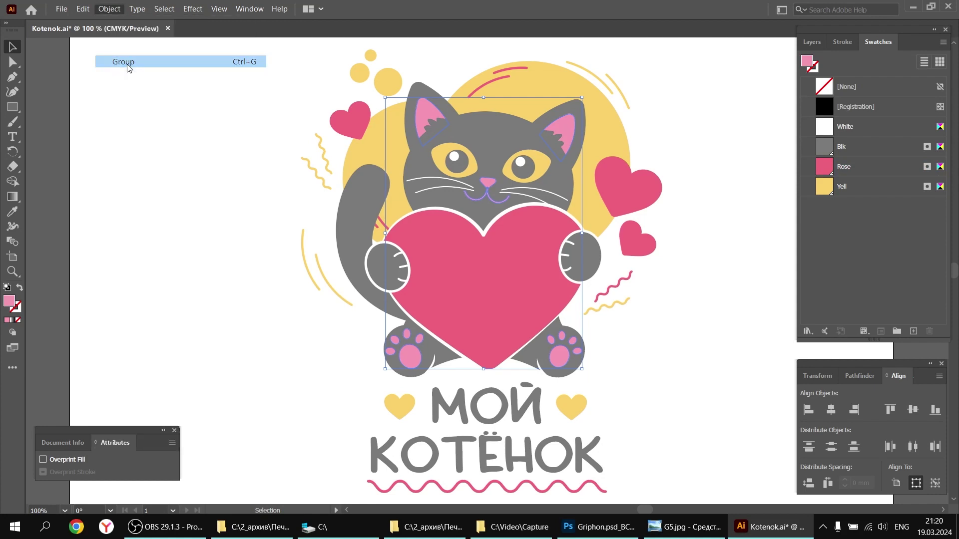
pyautogui.click(235, 110)
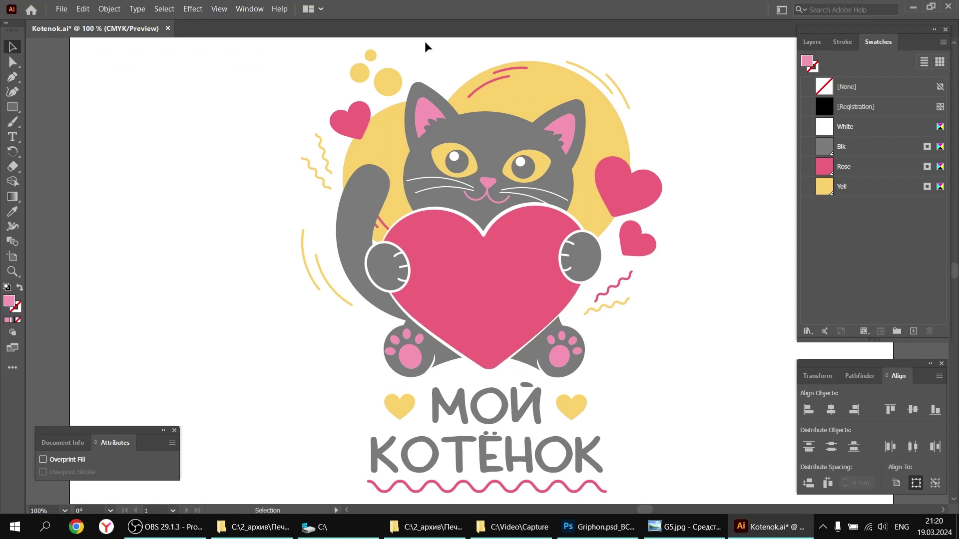
# - Mix a 50% tint of the Rose spot color and add it to the document's swatches
pyautogui.click(245, 9)
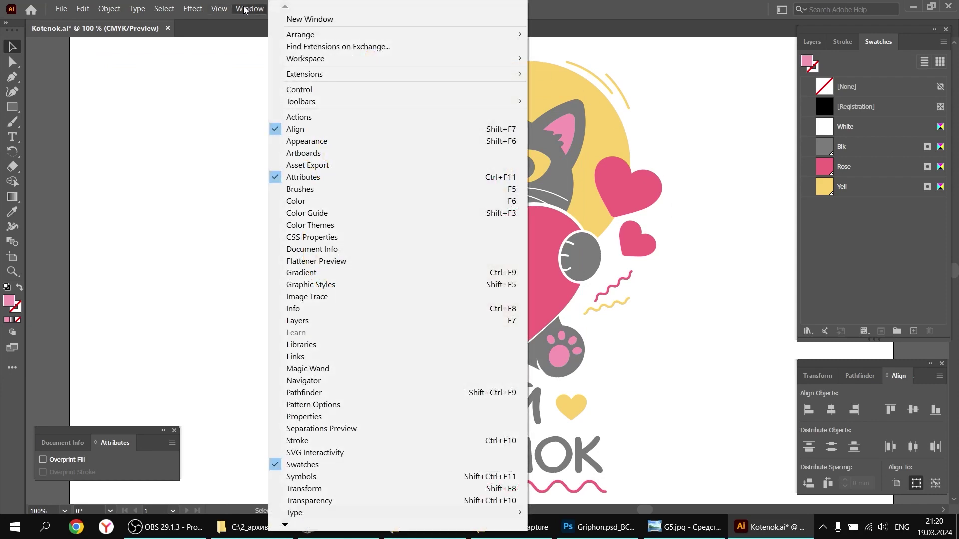
pyautogui.click(303, 202)
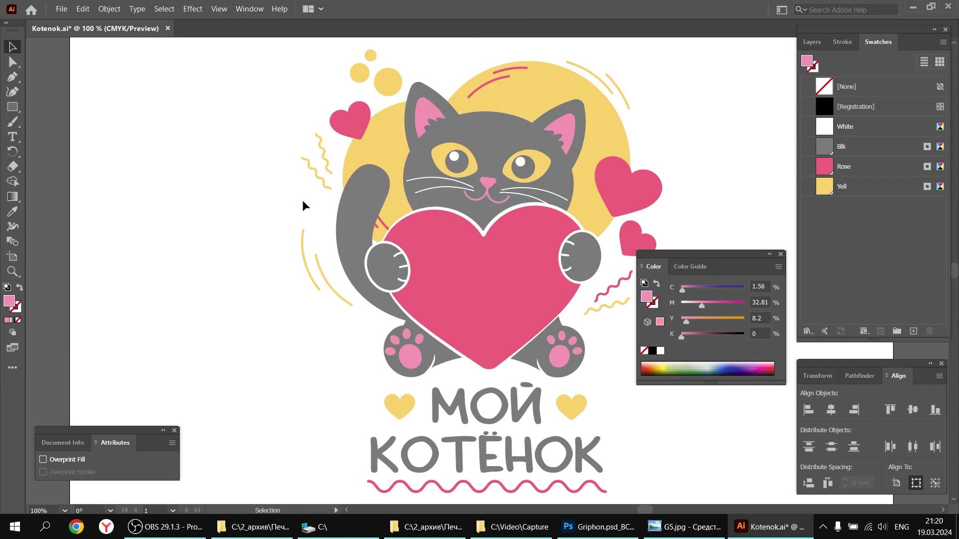
pyautogui.moveTo(740, 265); pyautogui.dragTo(750, 289)
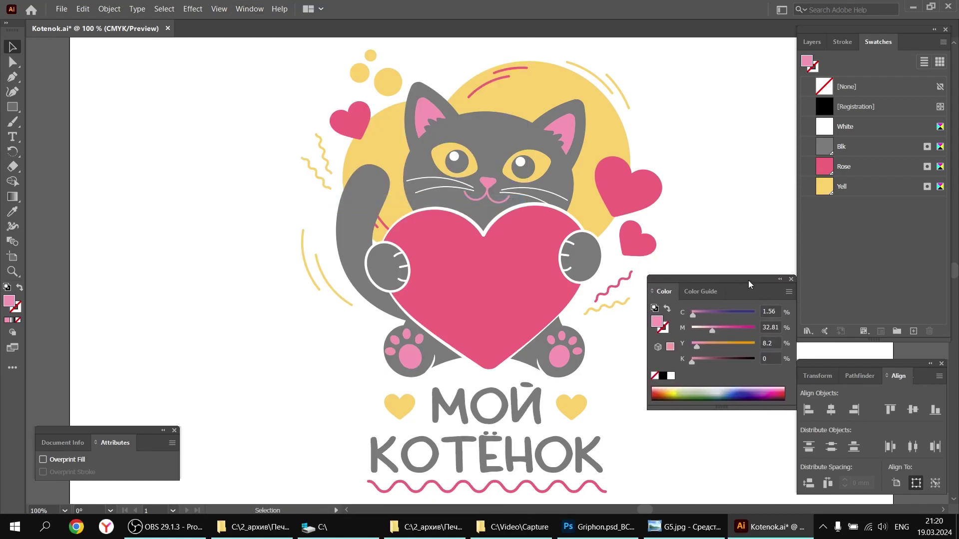
pyautogui.click(831, 170)
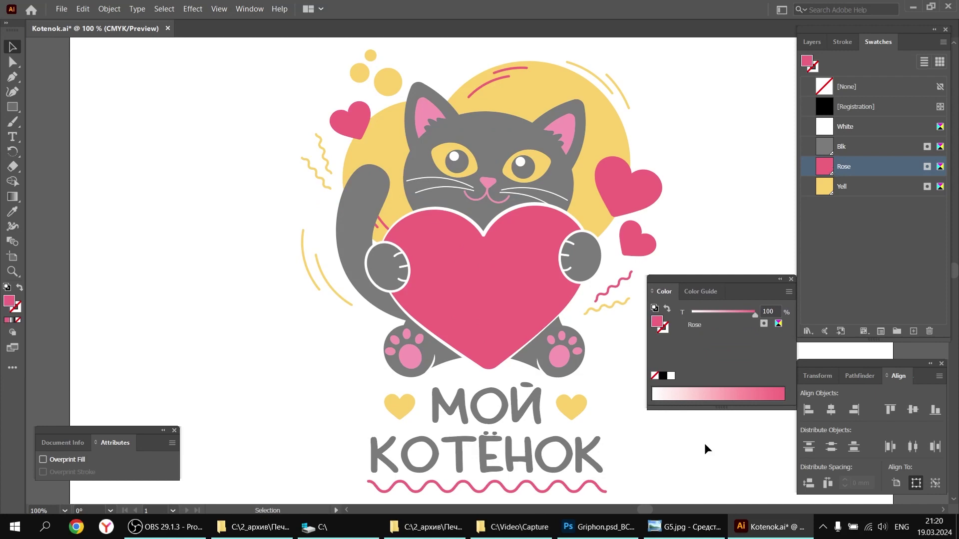
pyautogui.click(723, 311)
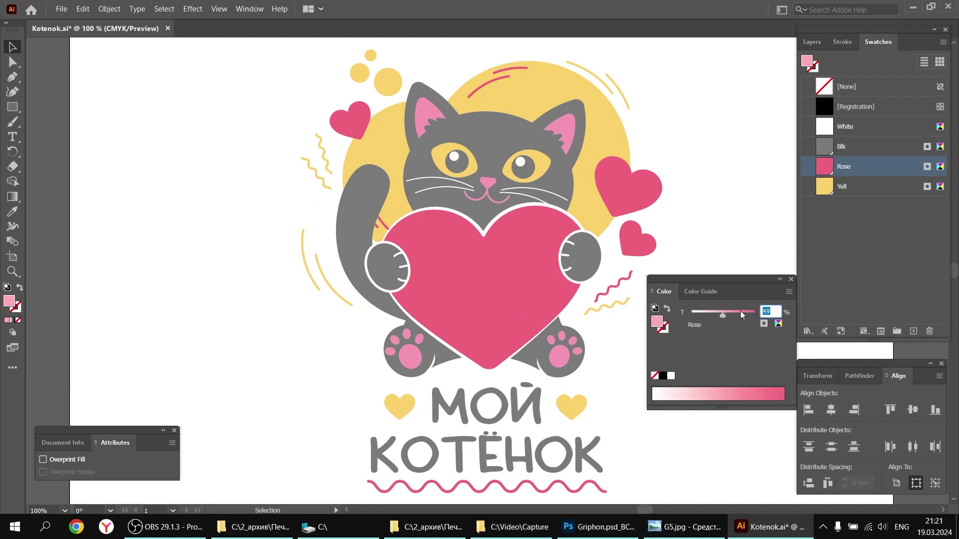
pyautogui.write('50')
pyautogui.click(718, 344)
pyautogui.moveTo(667, 330); pyautogui.dragTo(842, 238)
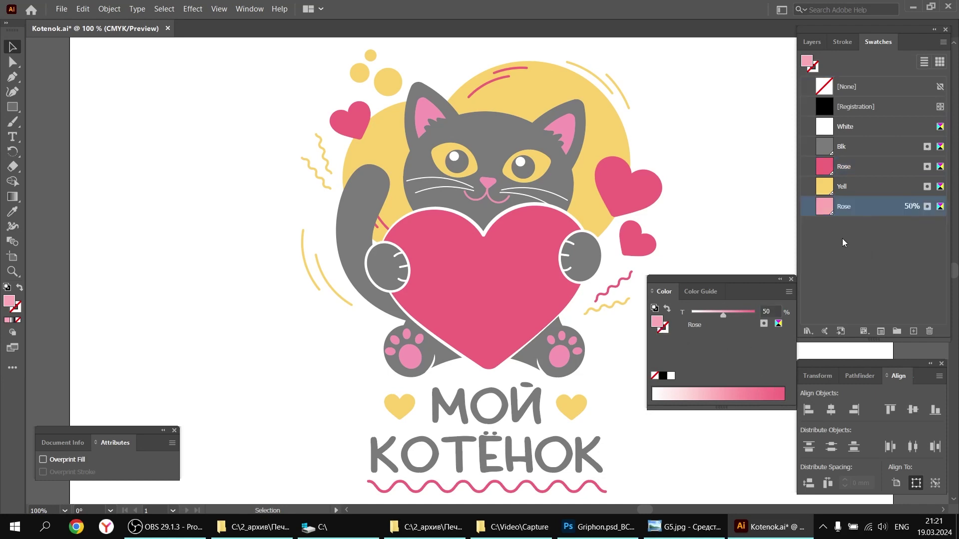
pyautogui.click(791, 279)
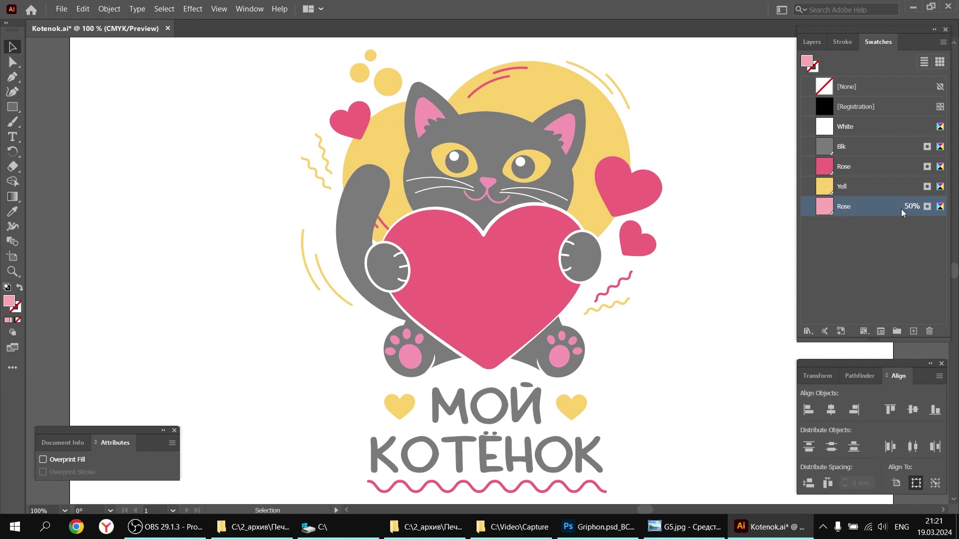
# - Select all shapes sharing the large paw pad's light pink fill color and fill them with the Rose tint swatch
pyautogui.click(559, 355)
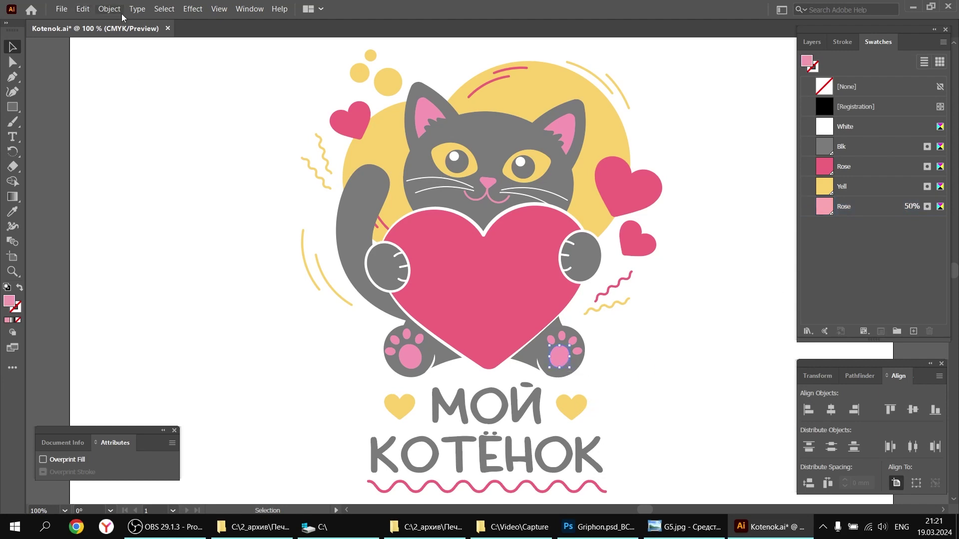
pyautogui.click(164, 9)
pyautogui.moveTo(188, 114)
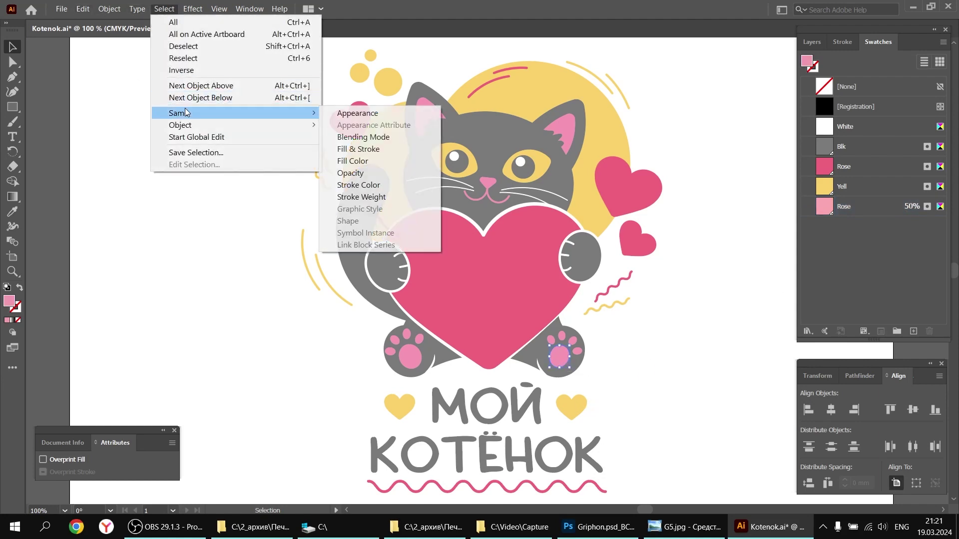
pyautogui.click(358, 162)
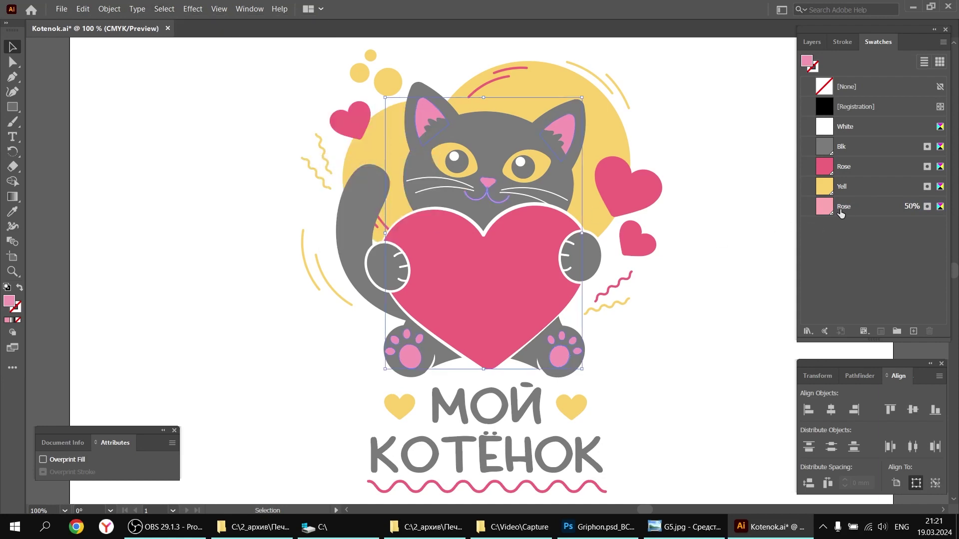
pyautogui.click(823, 209)
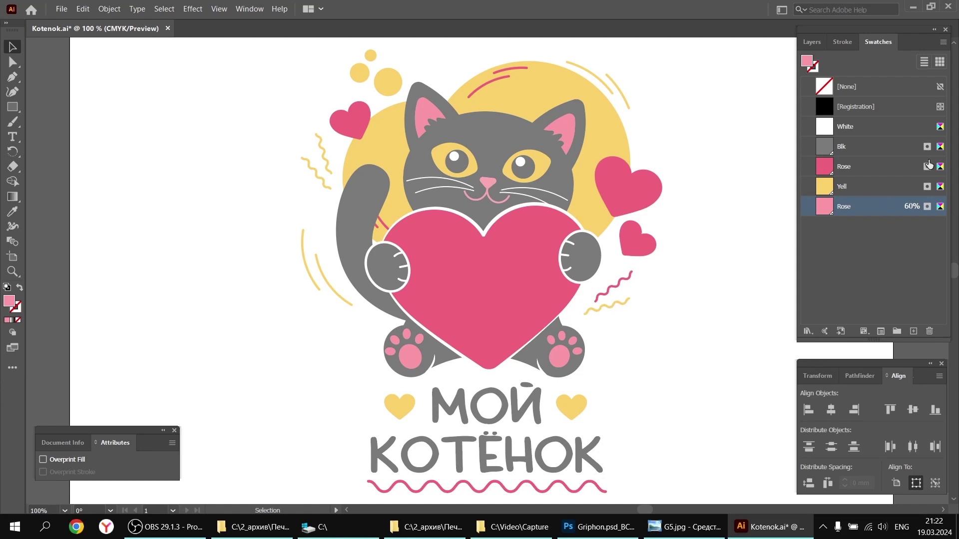
# - Check the Blk swatch's options without changing them, and save a copy of the artwork as Kotenok2.ai in Illustrator 2020 format
pyautogui.doubleClick(825, 146)
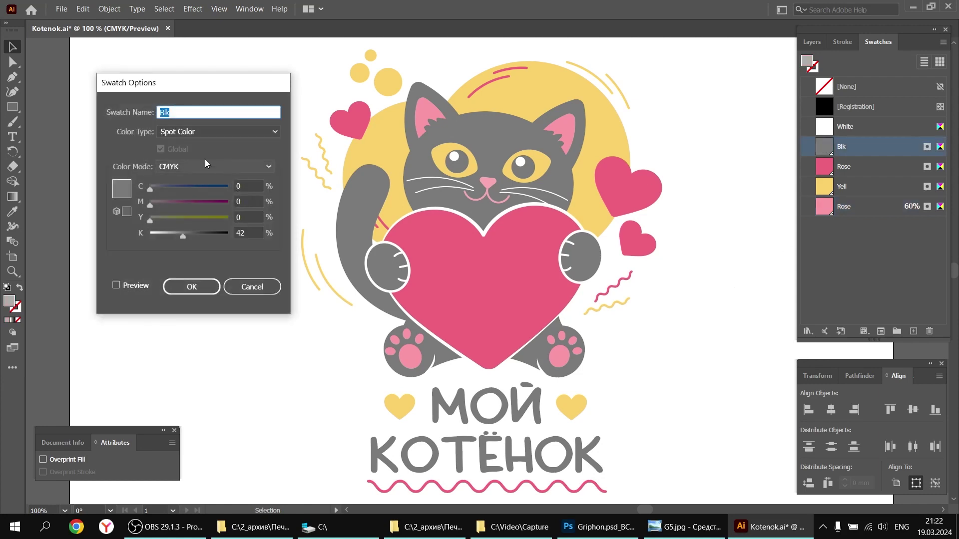
pyautogui.click(256, 285)
pyautogui.click(62, 9)
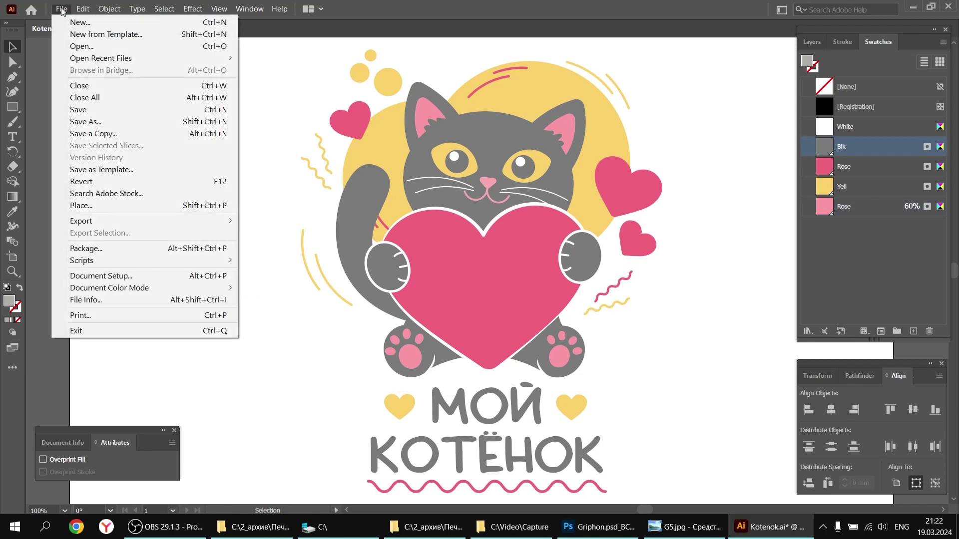
pyautogui.click(96, 122)
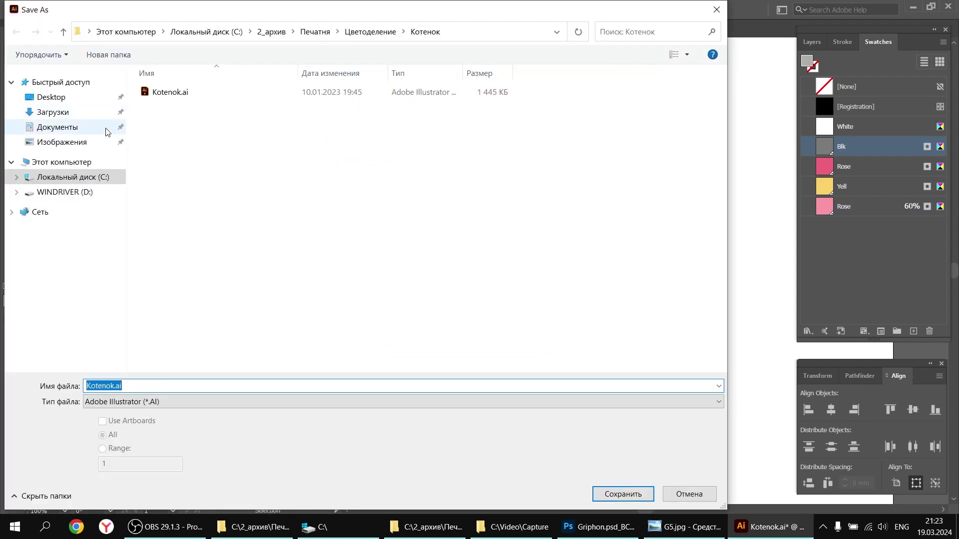
pyautogui.click(114, 386)
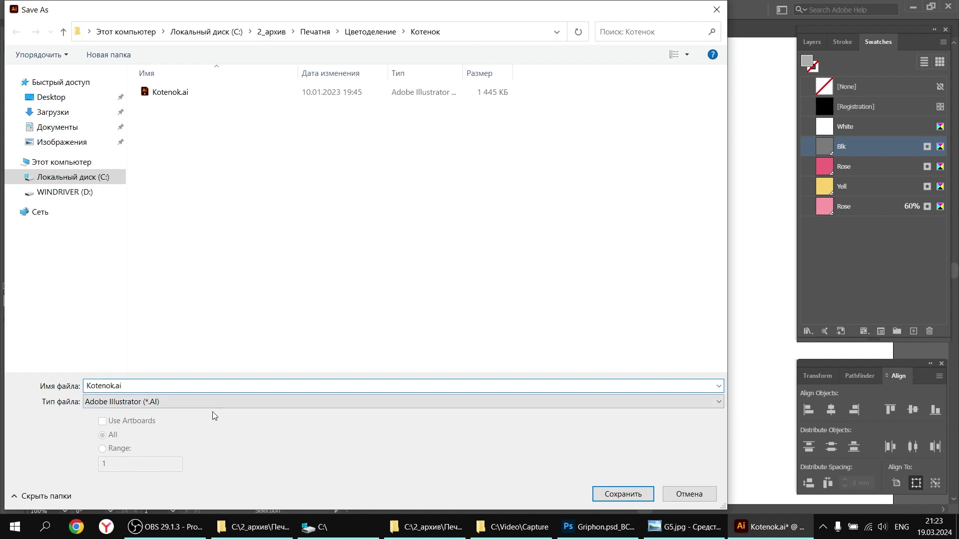
pyautogui.write('2')
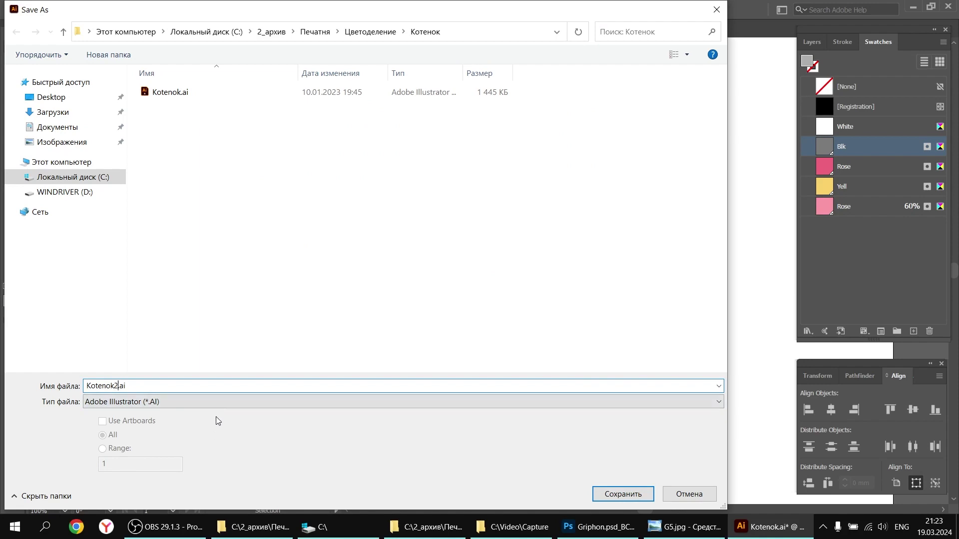
pyautogui.click(634, 498)
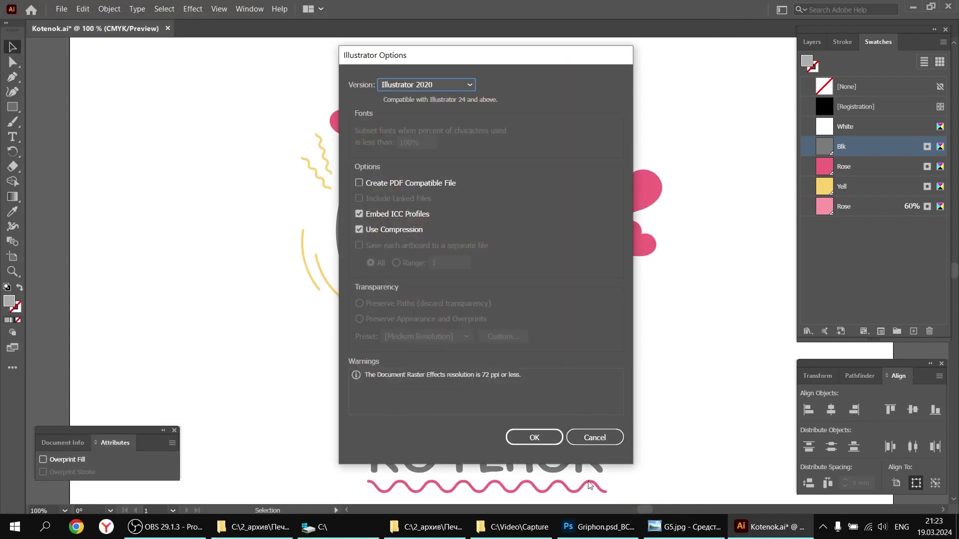
pyautogui.click(547, 439)
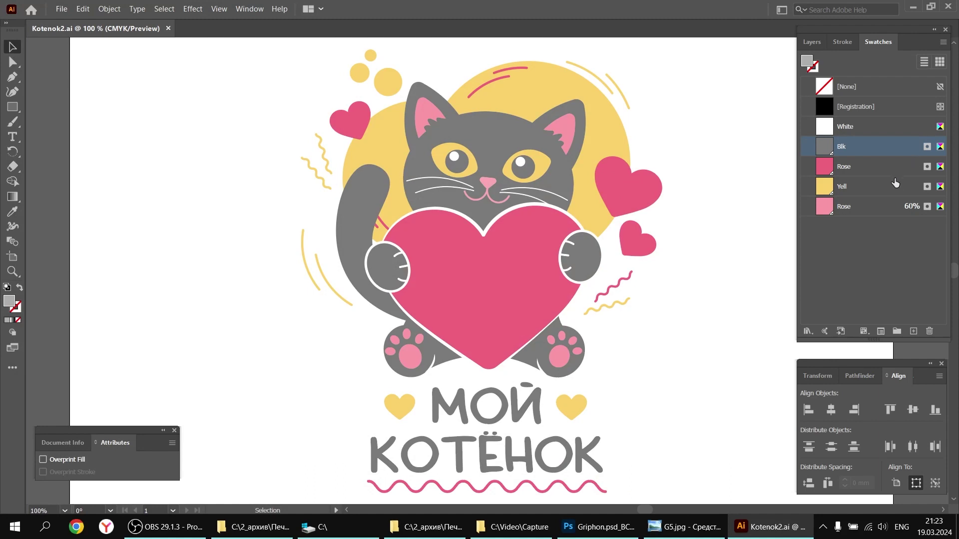
# - Lighten the Blk spot swatch to a pale grey with 6% black
pyautogui.doubleClick(834, 153)
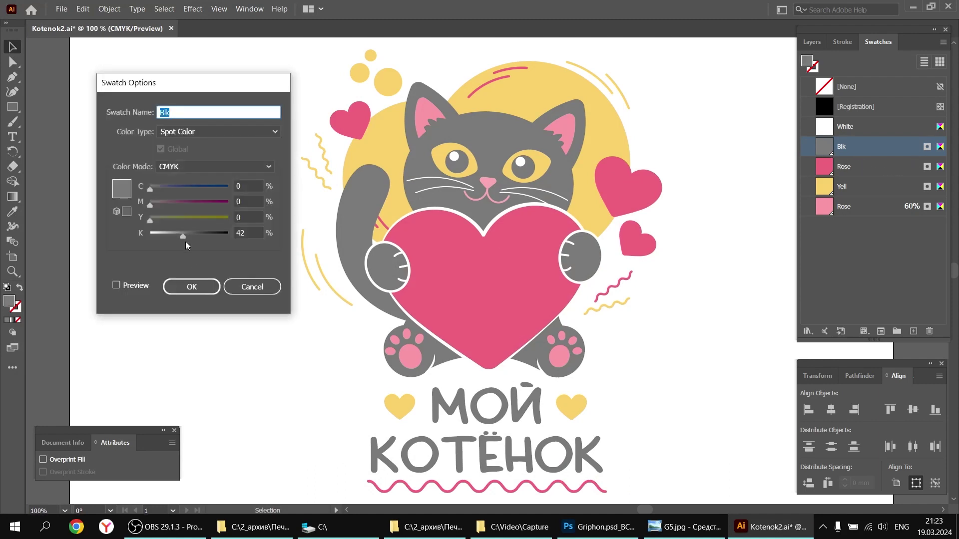
pyautogui.moveTo(183, 237); pyautogui.dragTo(155, 238)
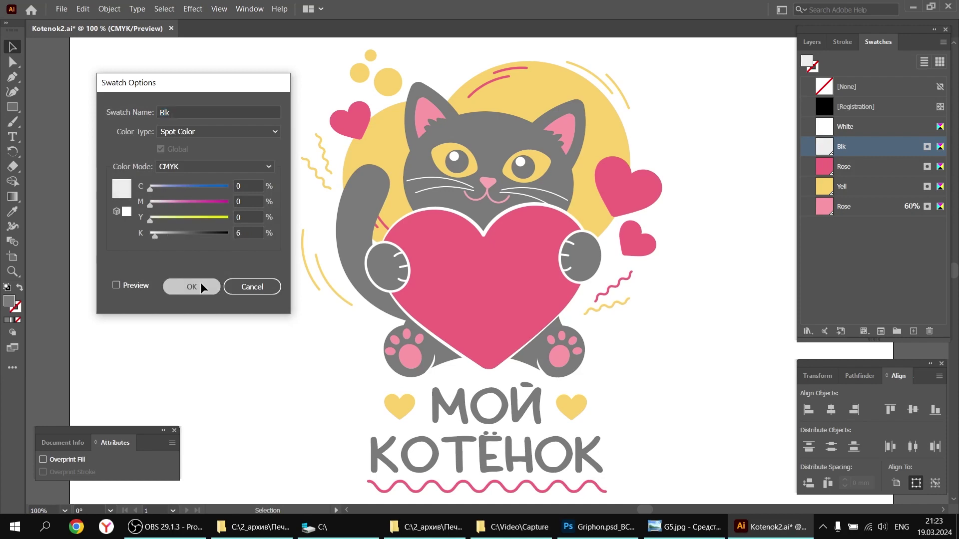
pyautogui.click(201, 284)
# - Lighten the Rose spot swatch by setting its magenta to 0% and its yellow to 6%
pyautogui.doubleClick(827, 170)
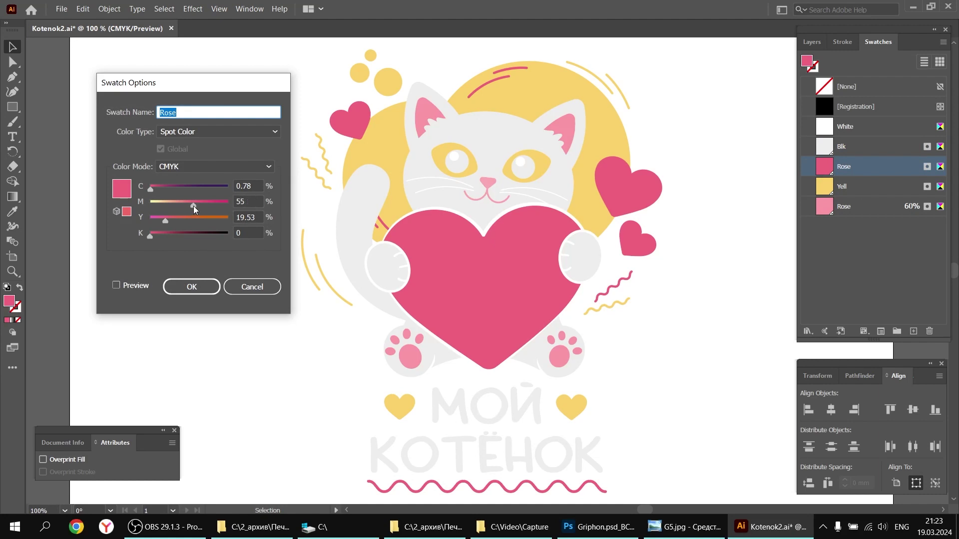
pyautogui.moveTo(193, 205); pyautogui.dragTo(154, 223)
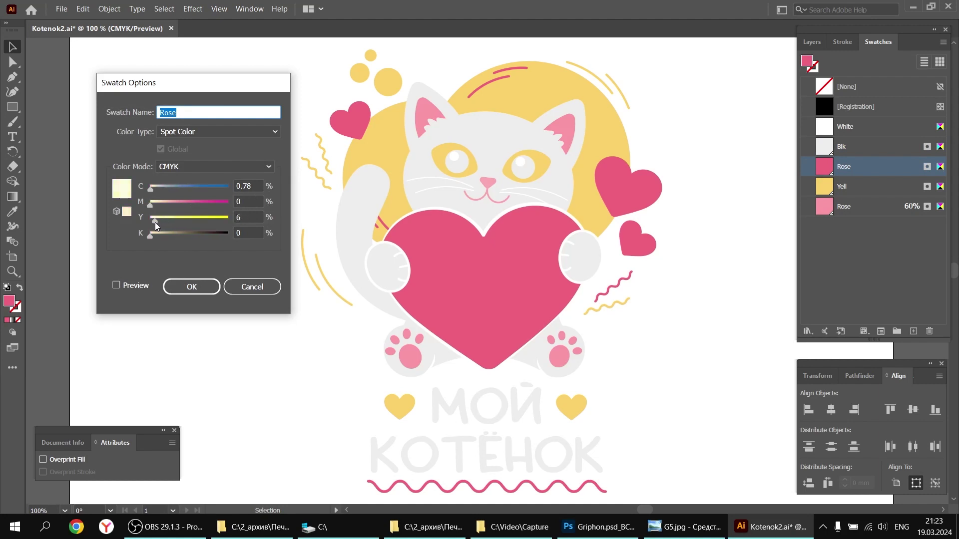
pyautogui.click(193, 281)
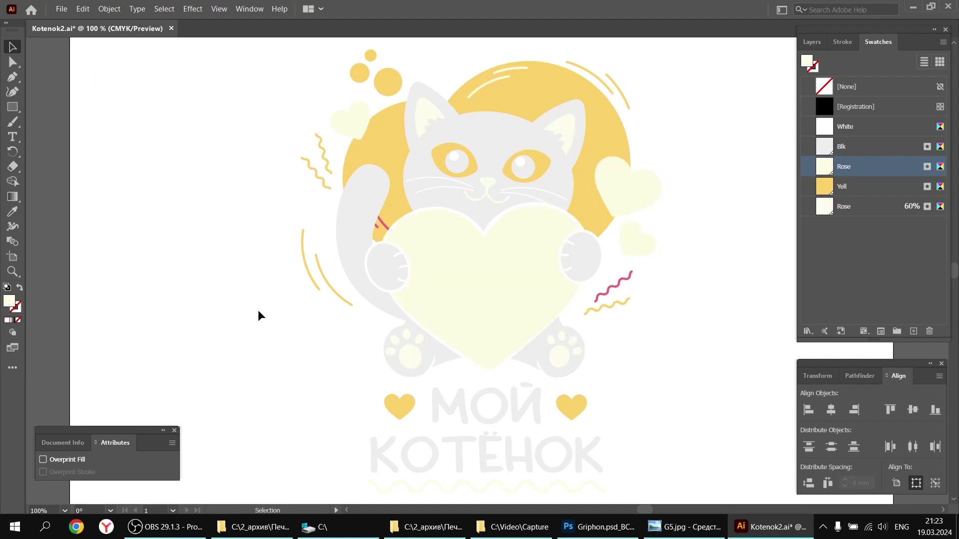
# - Lighten the Yell spot swatch to a very pale yellow by reducing its yellow and magenta
pyautogui.doubleClick(824, 187)
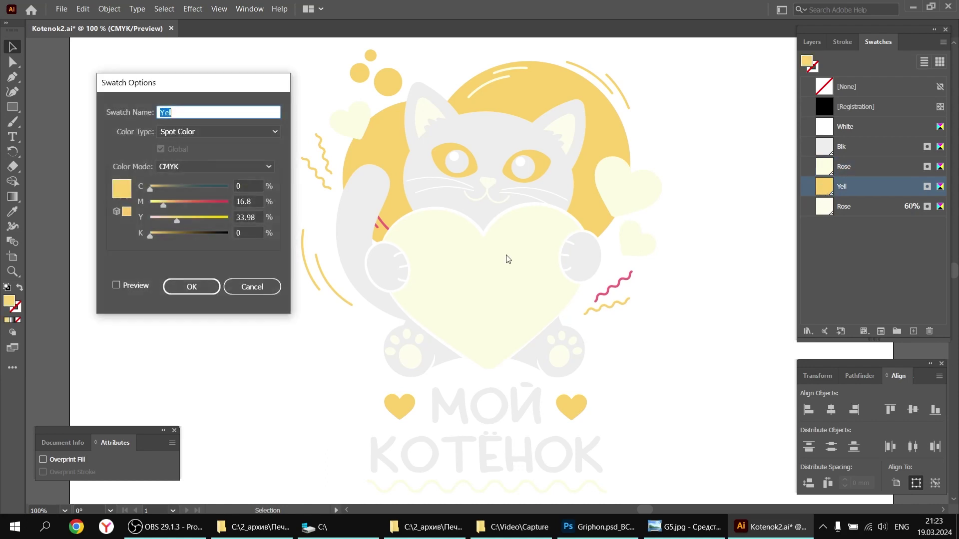
pyautogui.moveTo(176, 220); pyautogui.dragTo(143, 207)
pyautogui.click(192, 286)
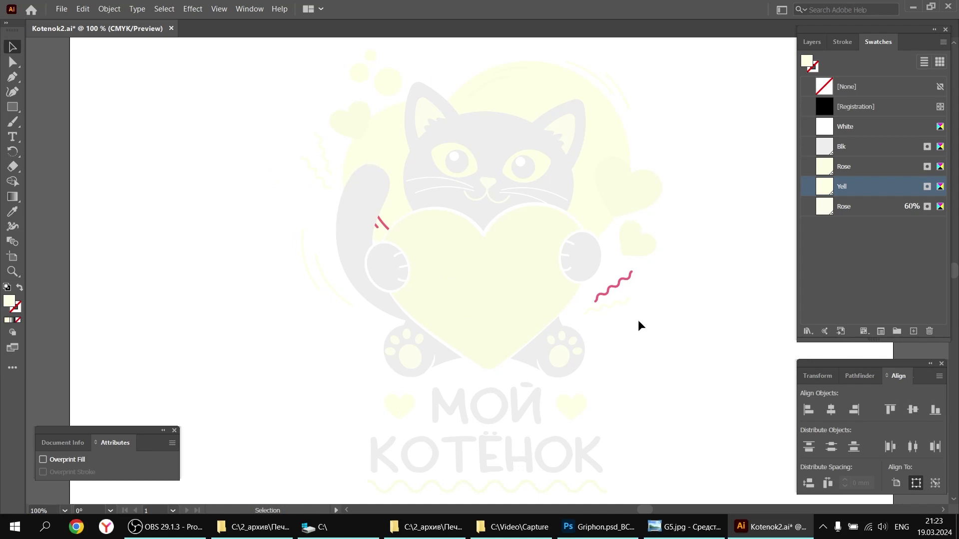
# - Assign the Rose swatch to the unlightened wavy line beside the kitten's paw and the curved strokes behind its tail
pyautogui.click(618, 289)
pyautogui.keyDown('shift'); pyautogui.click(377, 226); pyautogui.keyUp('shift')
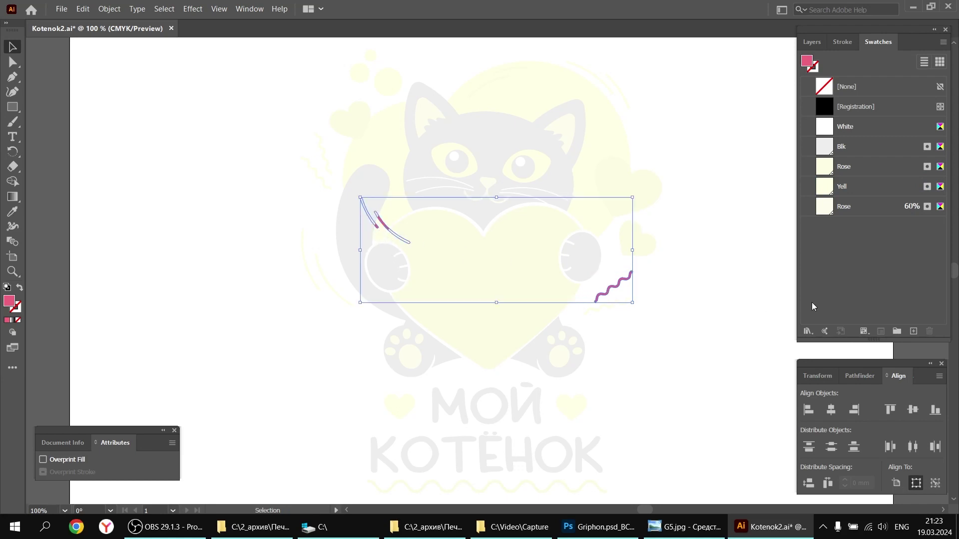
pyautogui.click(824, 167)
pyautogui.click(743, 292)
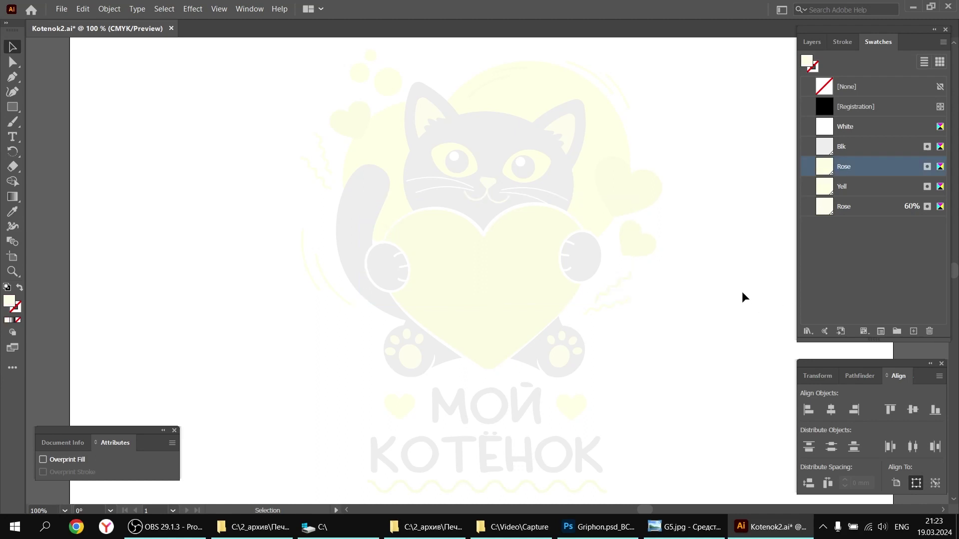
# - Restore the Rose spot swatch to a strong pinkish red by raising its magenta and yellow
pyautogui.doubleClick(823, 169)
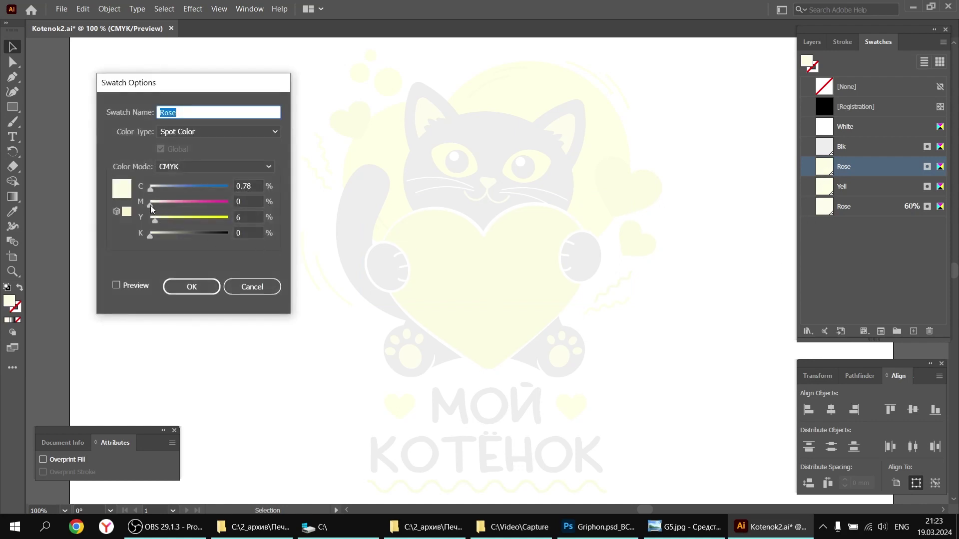
pyautogui.moveTo(150, 206); pyautogui.dragTo(190, 206)
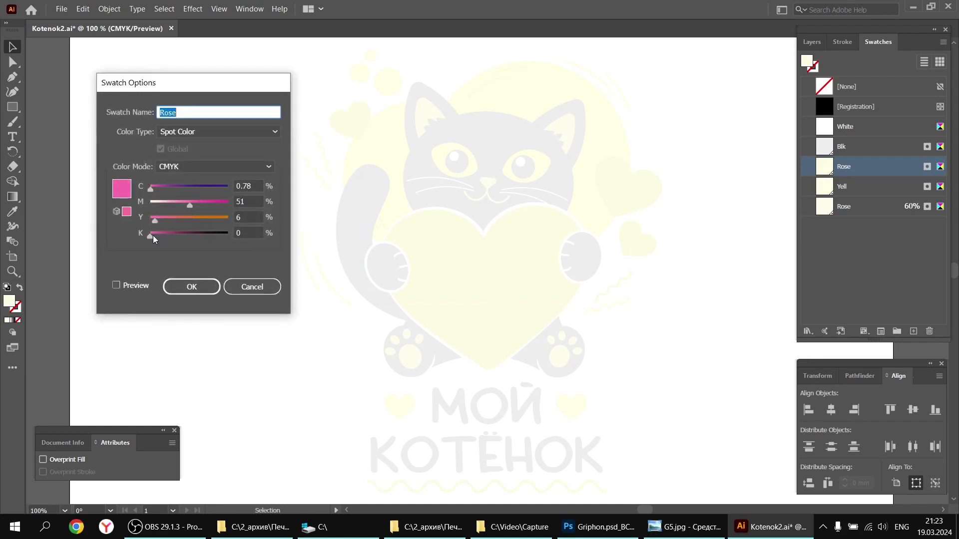
pyautogui.moveTo(155, 220); pyautogui.dragTo(168, 223)
pyautogui.click(203, 284)
# - Restore the Yell spot swatch to a saturated yellow by raising its yellow to about 96%
pyautogui.doubleClick(824, 189)
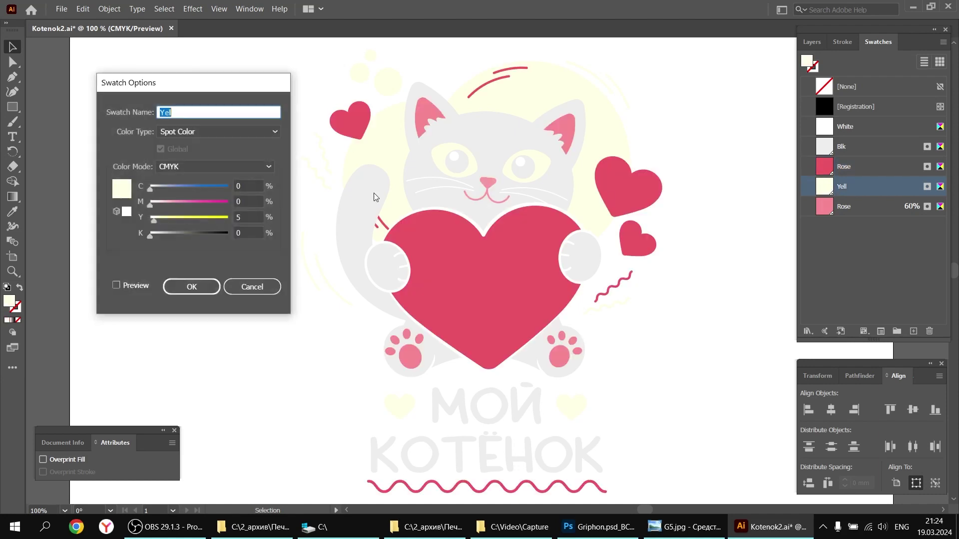
pyautogui.moveTo(169, 223); pyautogui.dragTo(226, 226)
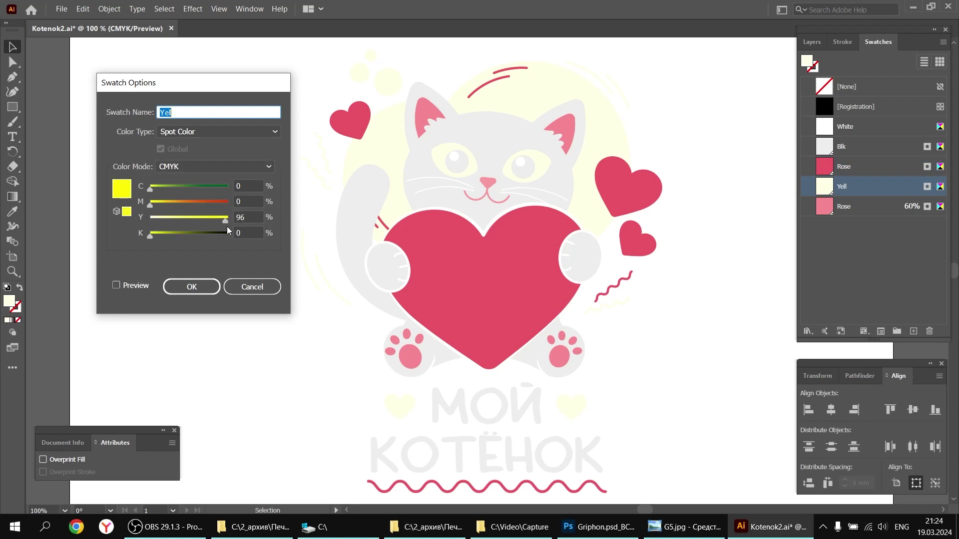
pyautogui.click(199, 280)
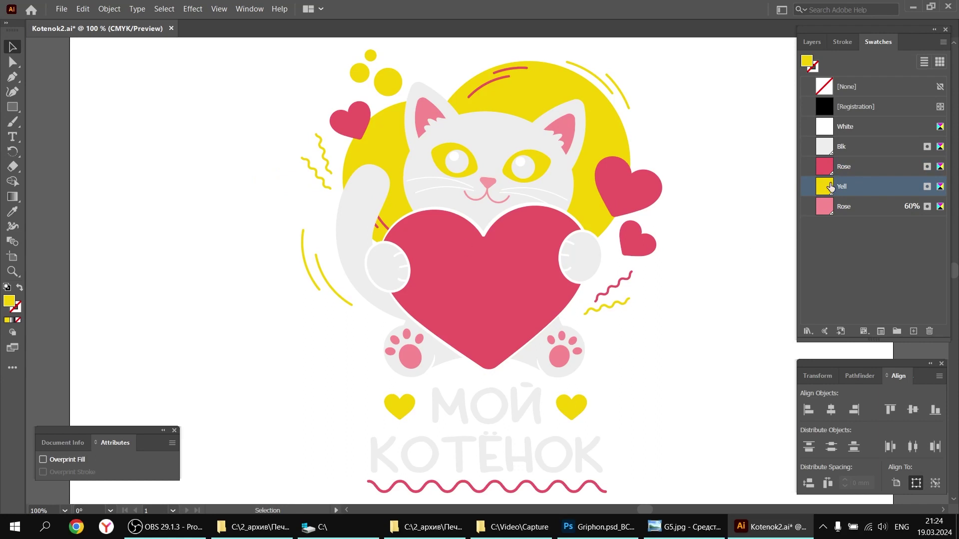
# - Restore the Blk spot swatch to solid black by raising its black component
pyautogui.doubleClick(824, 148)
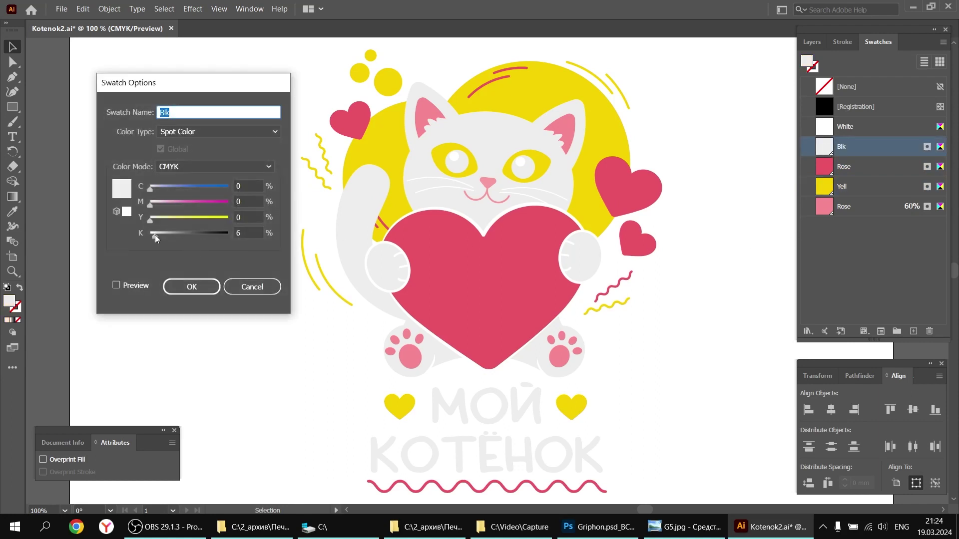
pyautogui.moveTo(155, 235); pyautogui.dragTo(229, 234)
pyautogui.click(203, 290)
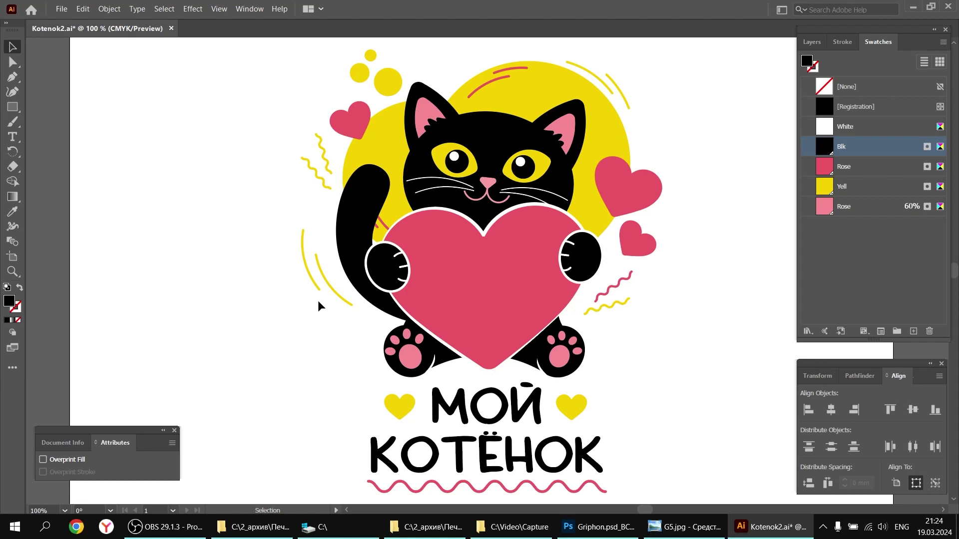
# - Group all the kitten artwork and lettering into one object
pyautogui.hotkey('ctrl', '-')
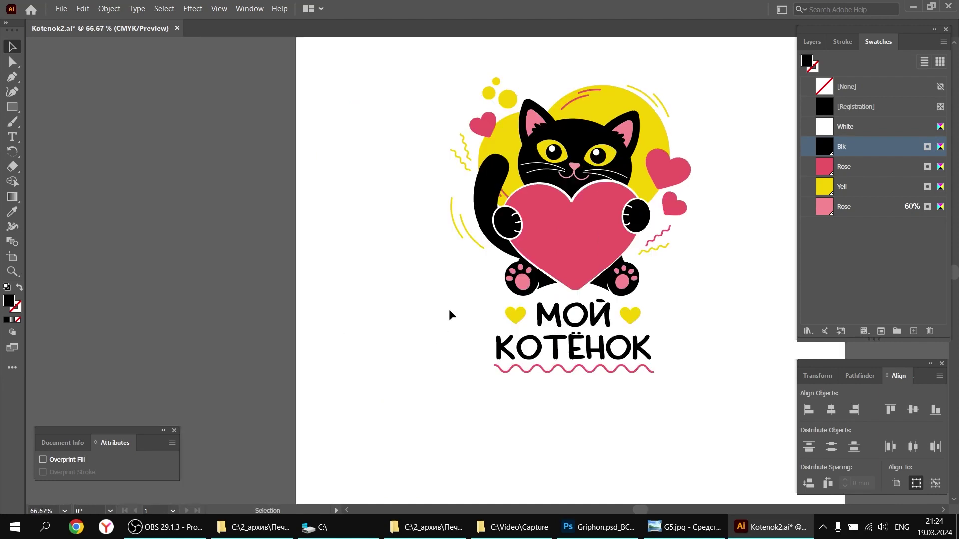
pyautogui.moveTo(361, 343); pyautogui.dragTo(359, 346)
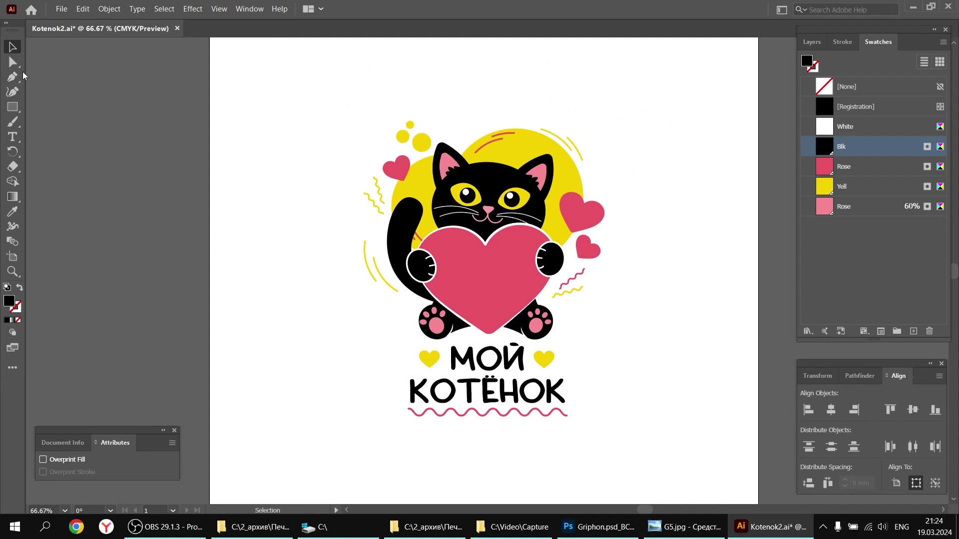
pyautogui.moveTo(307, 104); pyautogui.dragTo(674, 460)
pyautogui.click(122, 9)
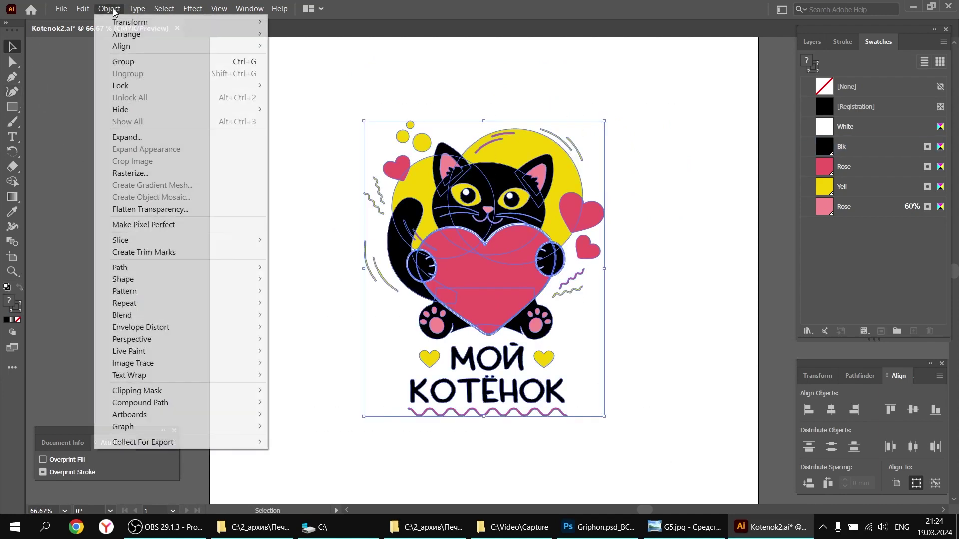
pyautogui.click(118, 61)
pyautogui.click(289, 104)
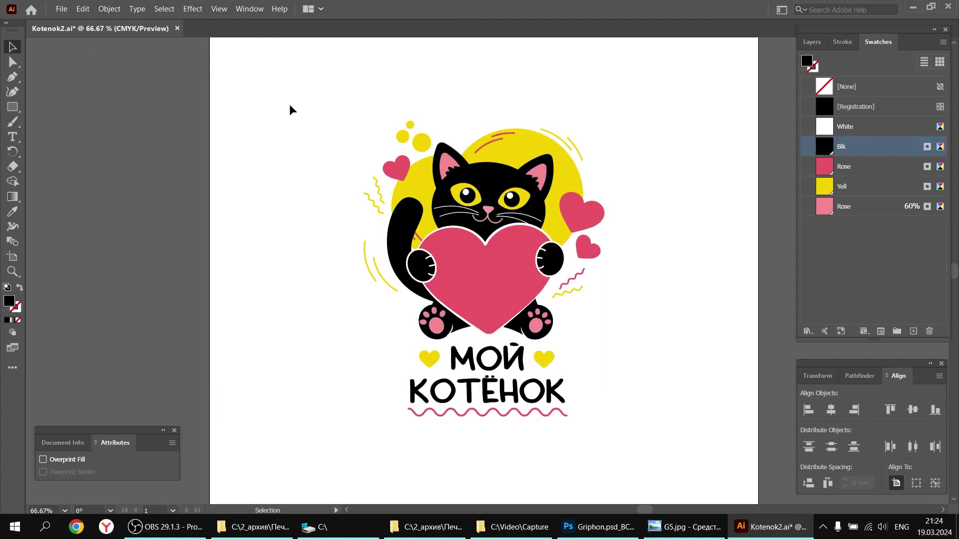
# - Draw a registration cross above the kitten with the Pen tool, using no fill and a [Registration] stroke
pyautogui.click(12, 77)
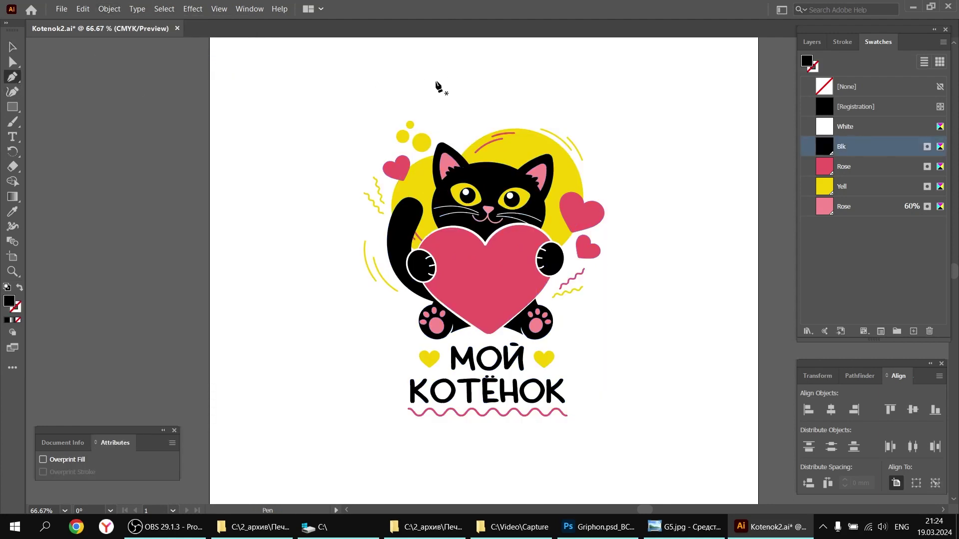
pyautogui.click(19, 287)
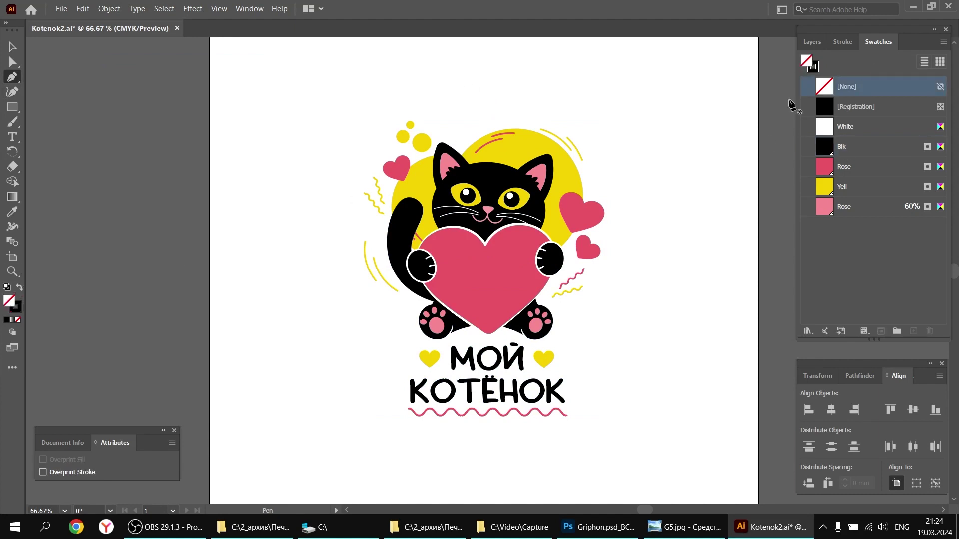
pyautogui.click(843, 146)
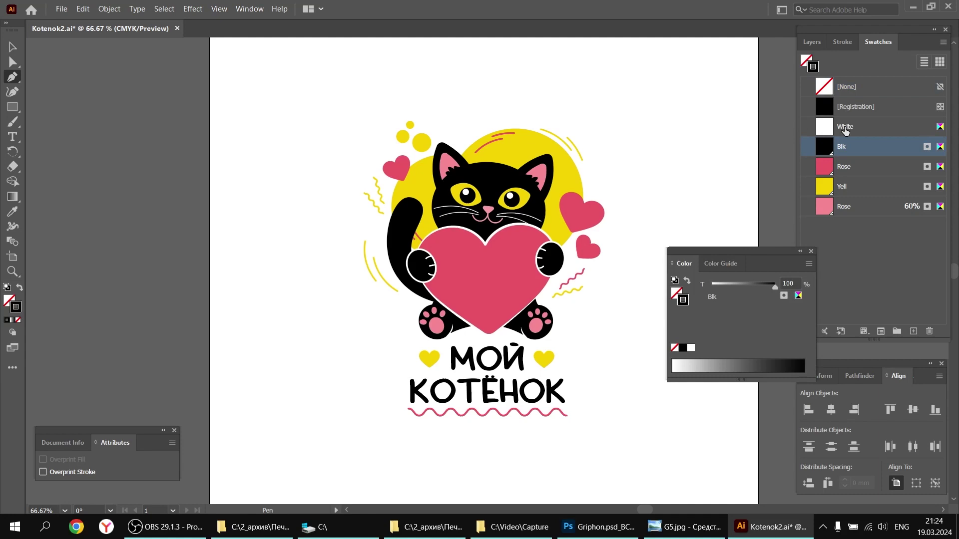
pyautogui.click(834, 107)
pyautogui.moveTo(783, 260); pyautogui.dragTo(151, 42)
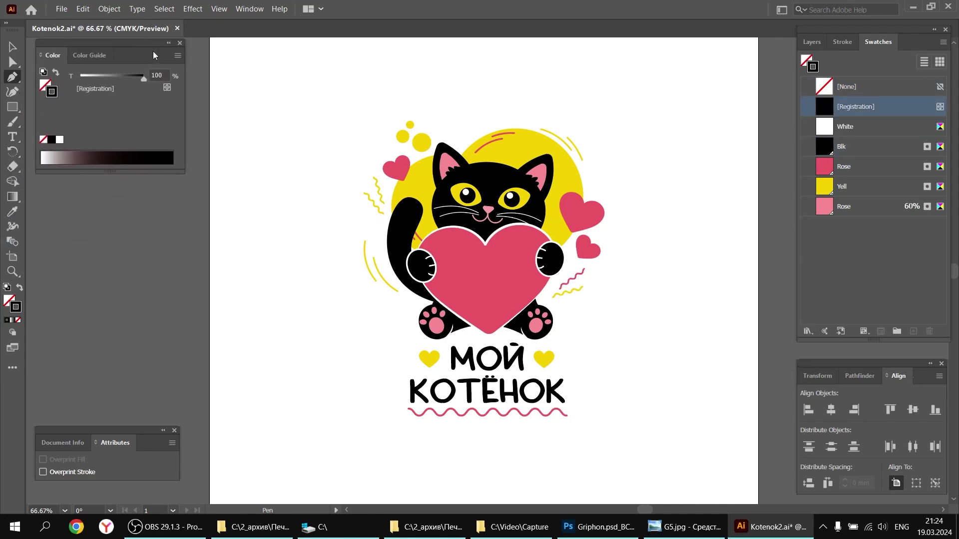
pyautogui.click(470, 77)
pyautogui.click(509, 77)
pyautogui.press('Escape')
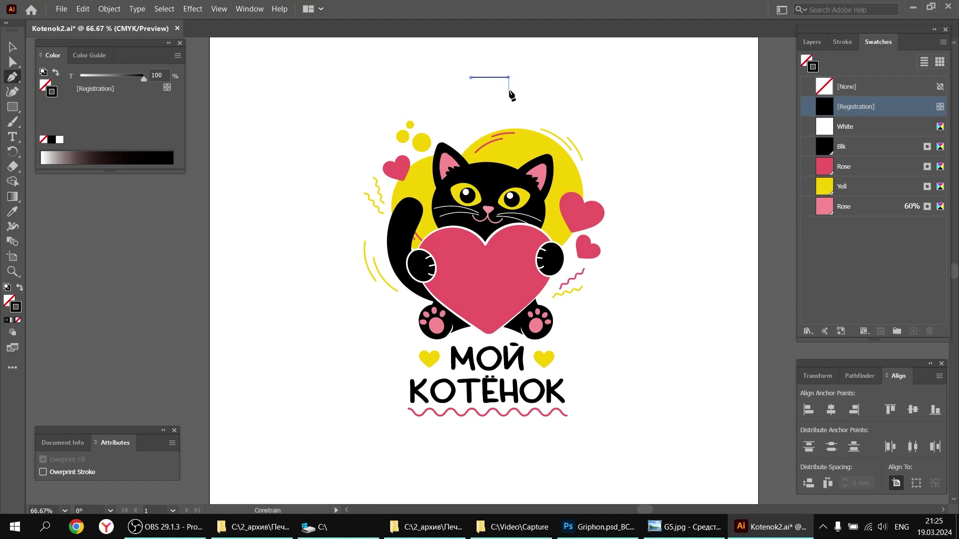
pyautogui.click(490, 60)
pyautogui.click(491, 95)
pyautogui.press('Escape')
# - Draw a second registration cross below the wavy underline from a vertical and a horizontal line
pyautogui.click(499, 443)
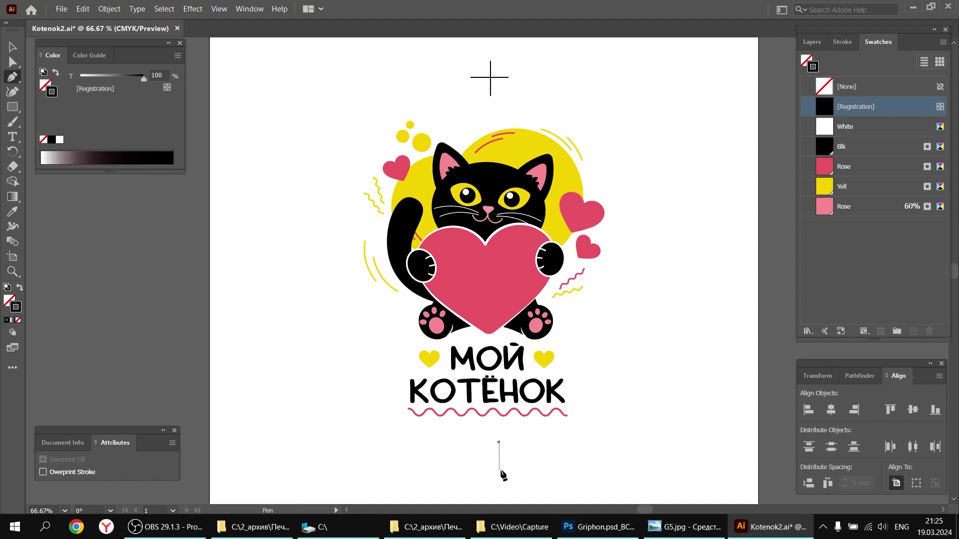
pyautogui.click(499, 473)
pyautogui.press('Escape')
pyautogui.click(482, 457)
pyautogui.click(527, 457)
pyautogui.keyDown('ctrl'); pyautogui.click(563, 451); pyautogui.keyUp('ctrl')
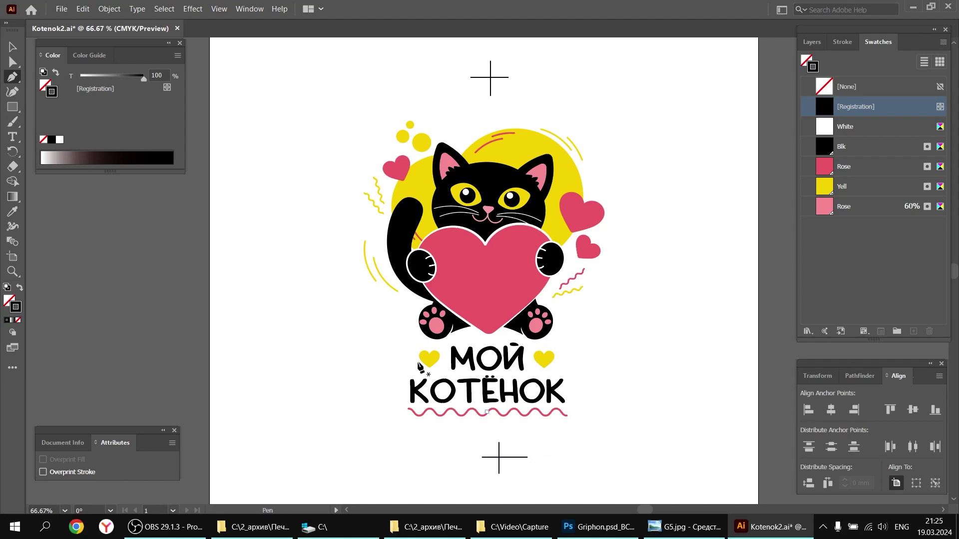
# - Align the artwork group and all the cross lines to a common horizontal centre
pyautogui.click(19, 48)
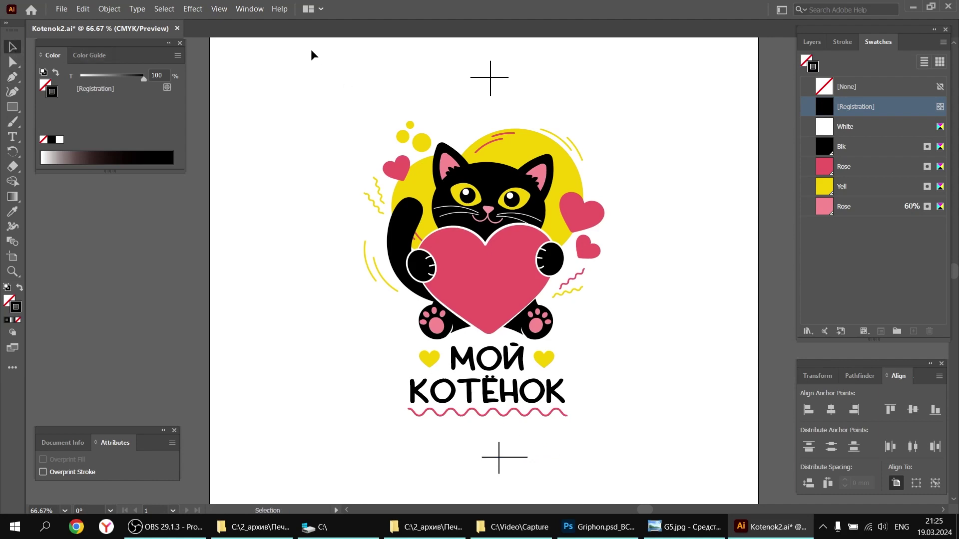
pyautogui.moveTo(298, 50); pyautogui.dragTo(648, 486)
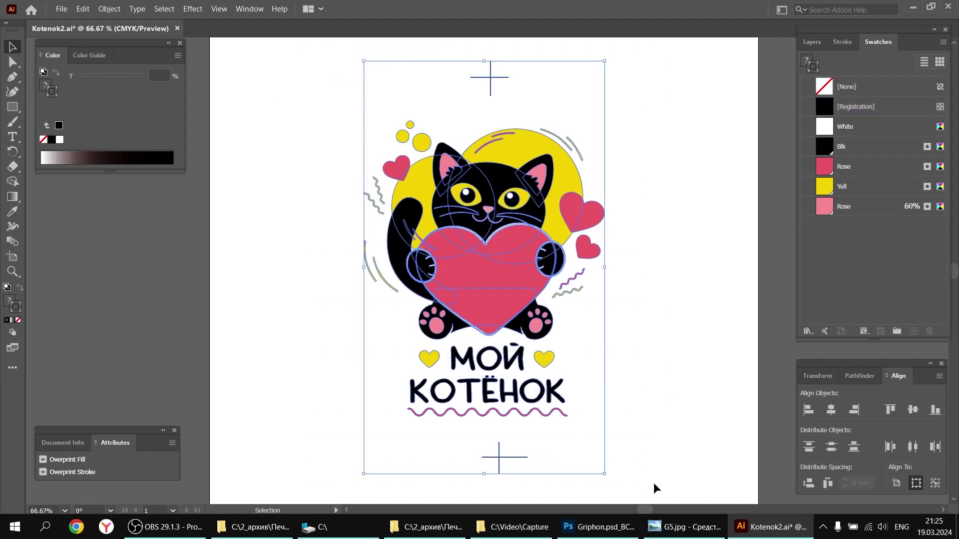
pyautogui.click(831, 409)
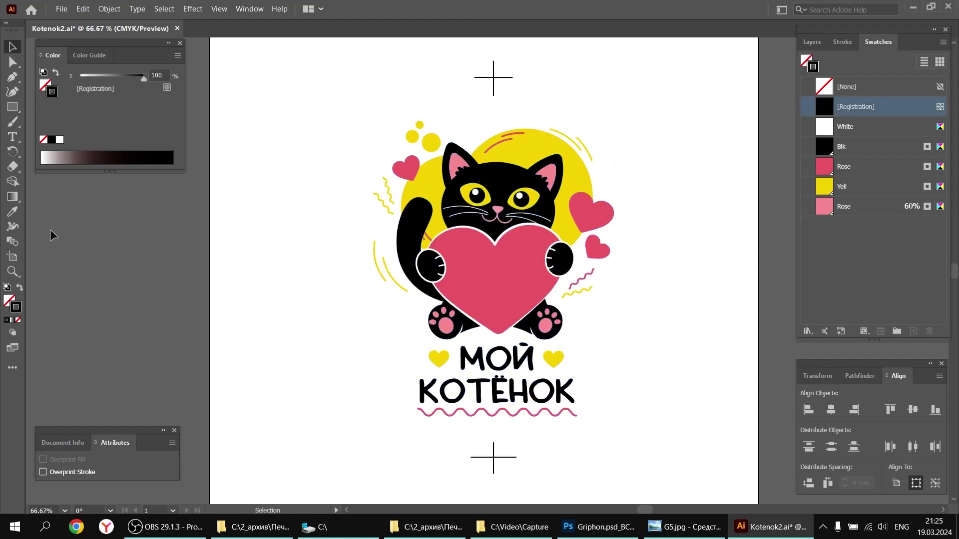
# - Add the text "Rose Yellow Black" beside the lower registration cross and enlarge it to nearly reach the cross
pyautogui.press('t')
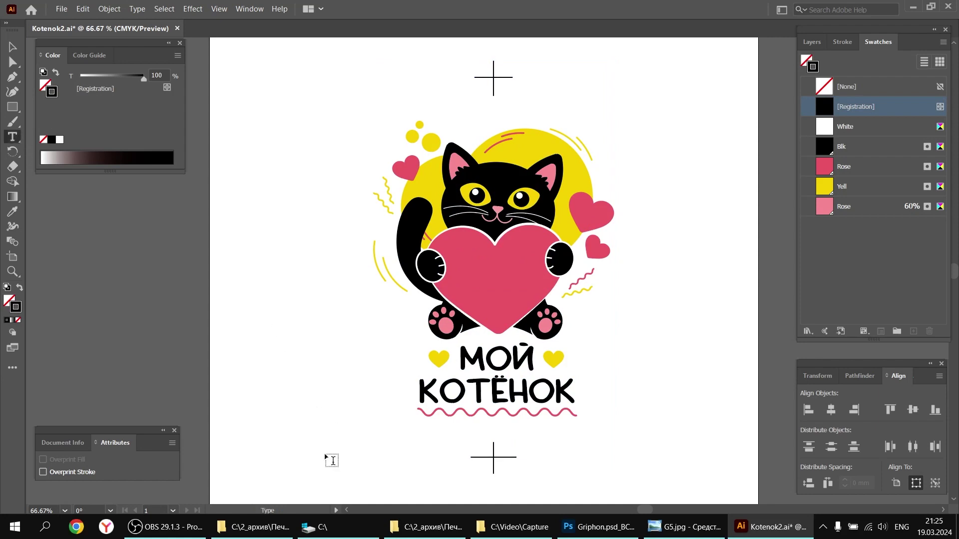
pyautogui.click(333, 462)
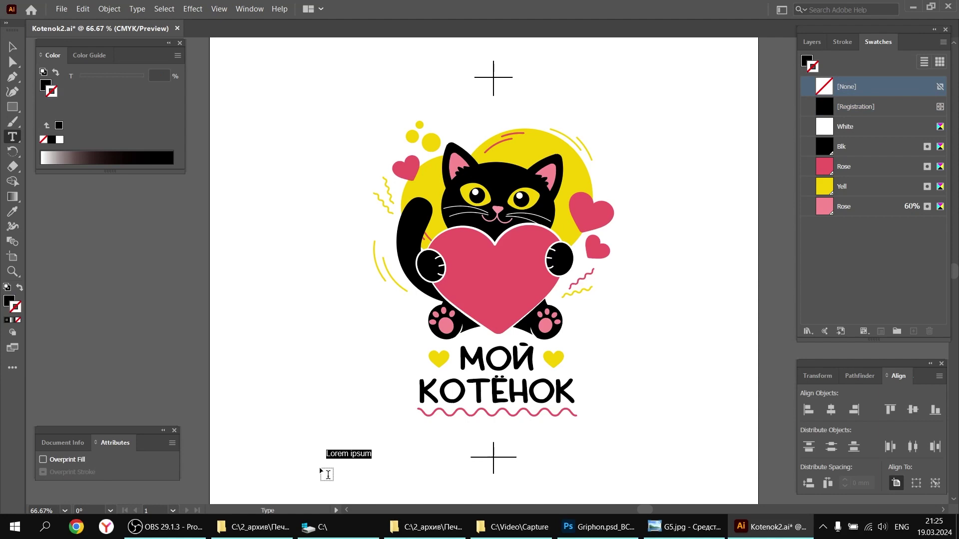
pyautogui.write('Rose Yellow Black')
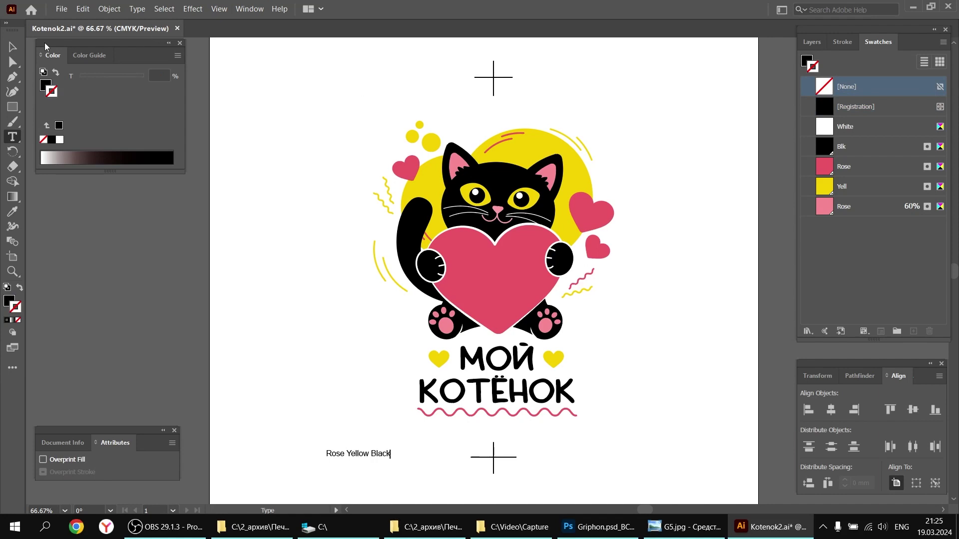
pyautogui.click(11, 48)
pyautogui.moveTo(390, 450); pyautogui.dragTo(455, 442)
# - Convert the "Rose Yellow Black" label to outlines and ungroup its letters
pyautogui.rightClick(431, 447)
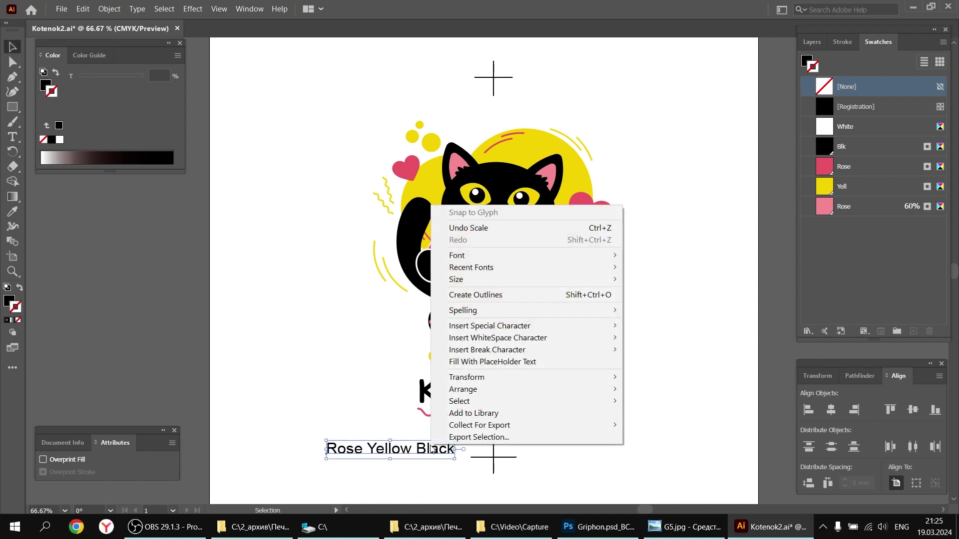
pyautogui.click(472, 295)
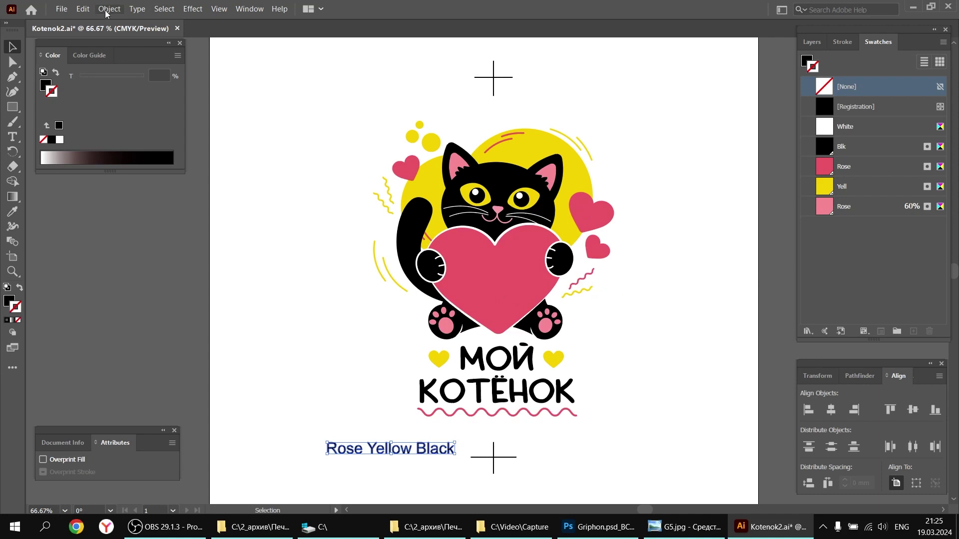
pyautogui.click(109, 8)
pyautogui.click(134, 74)
pyautogui.click(320, 429)
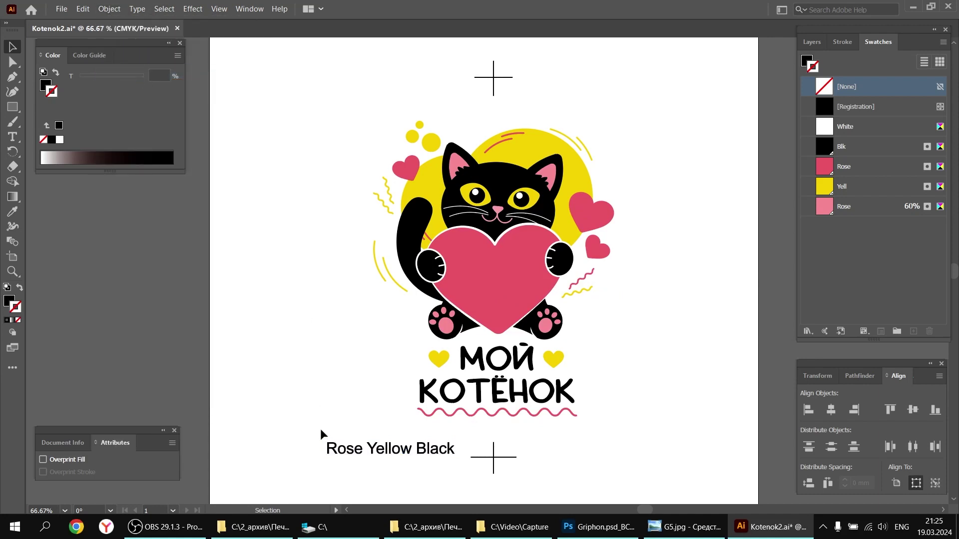
# - Fill the outlined word "Rose" with the Rose swatch and give it no stroke
pyautogui.click(345, 448)
pyautogui.click(827, 168)
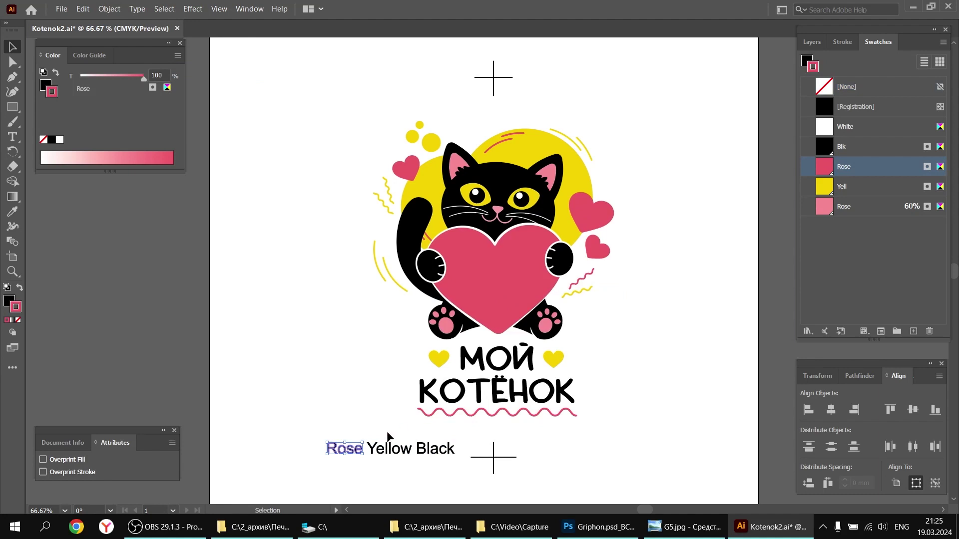
pyautogui.click(20, 288)
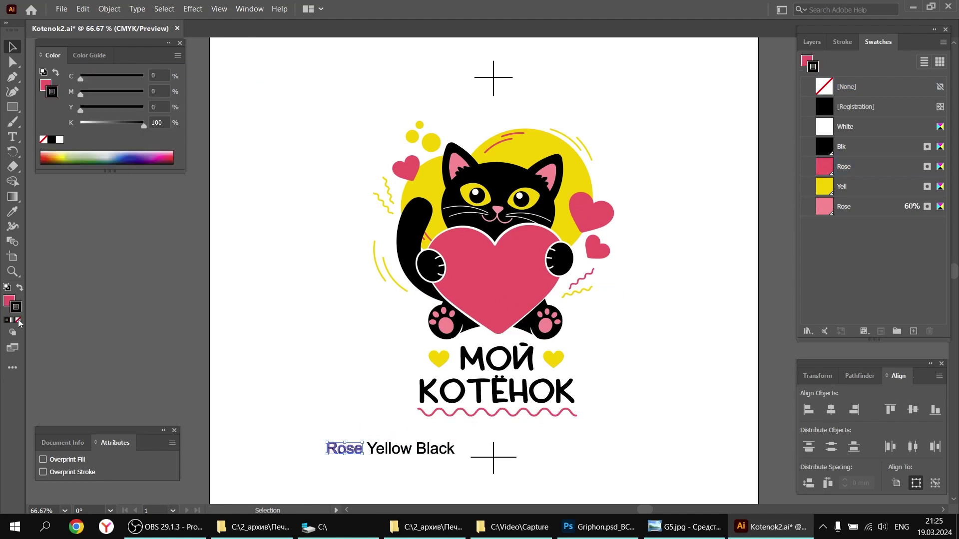
pyautogui.click(19, 320)
pyautogui.click(9, 301)
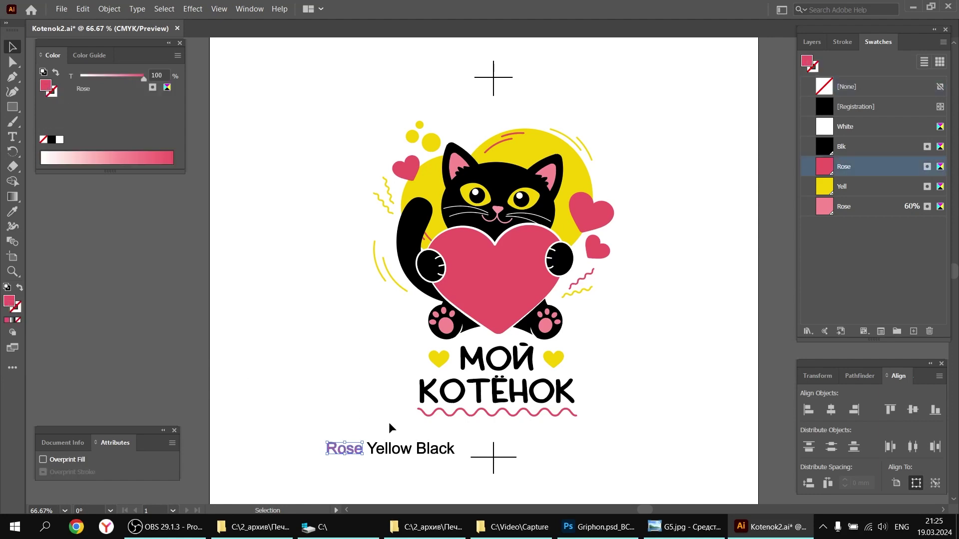
# - Fill the outlined word "Yellow" with the Yell swatch
pyautogui.click(366, 429)
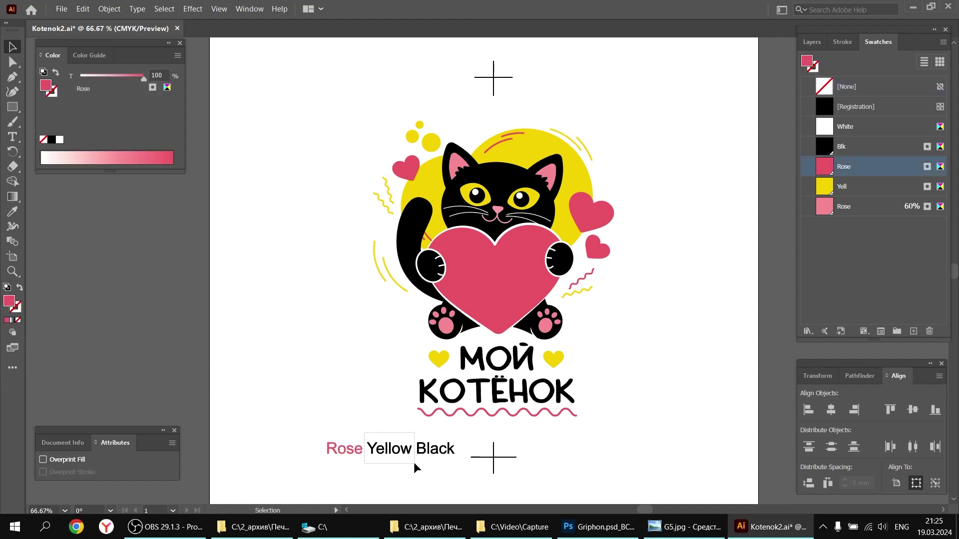
pyautogui.click(394, 452)
pyautogui.click(824, 186)
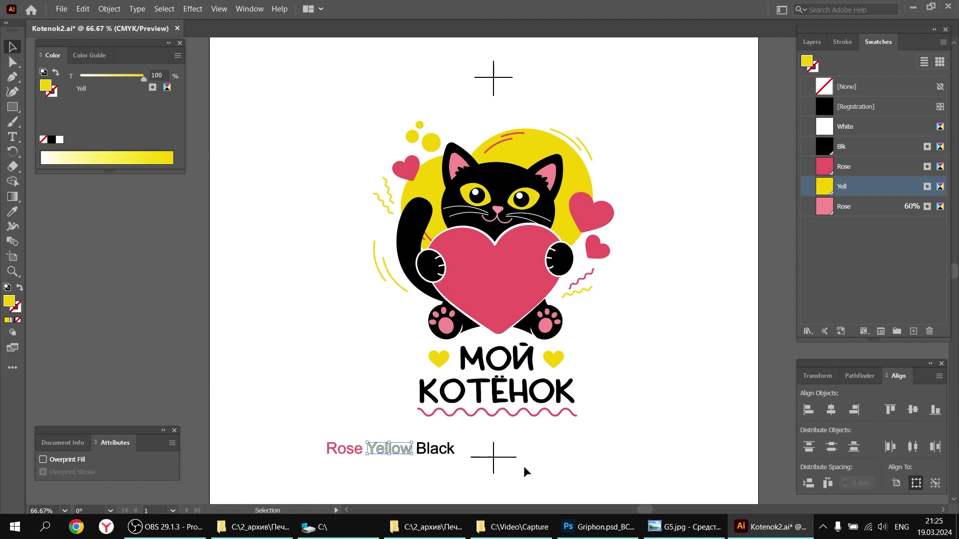
pyautogui.click(439, 471)
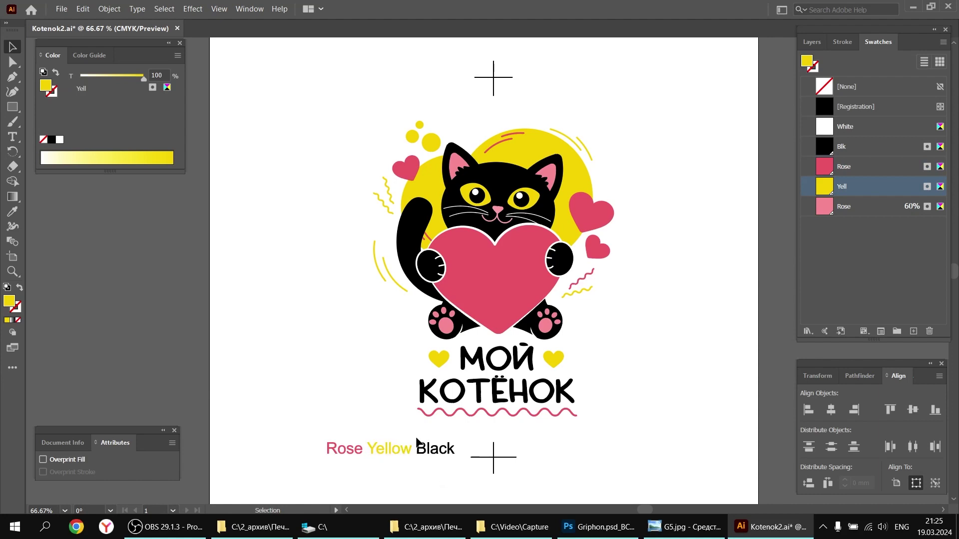
# - Fill the outlined word "Black" with the Blk spot swatch
pyautogui.click(457, 463)
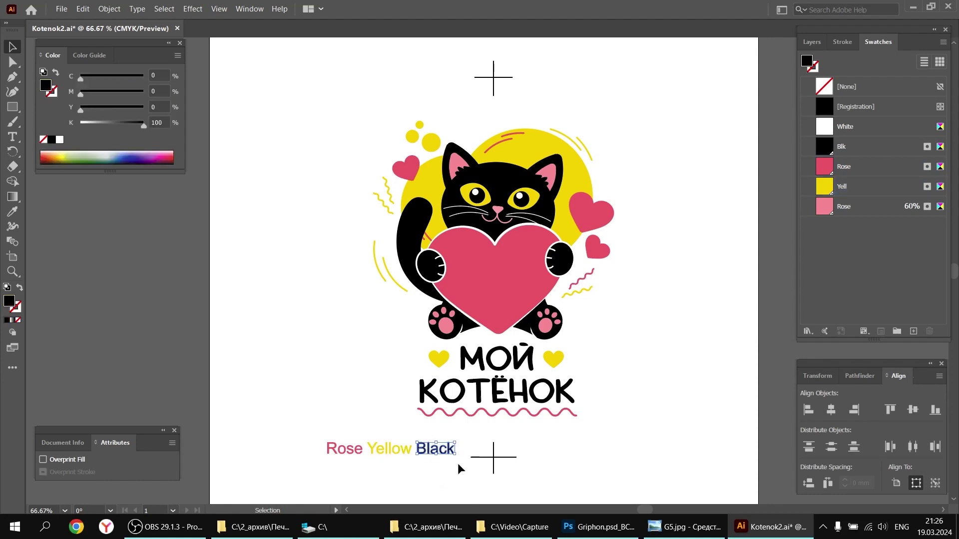
pyautogui.click(825, 147)
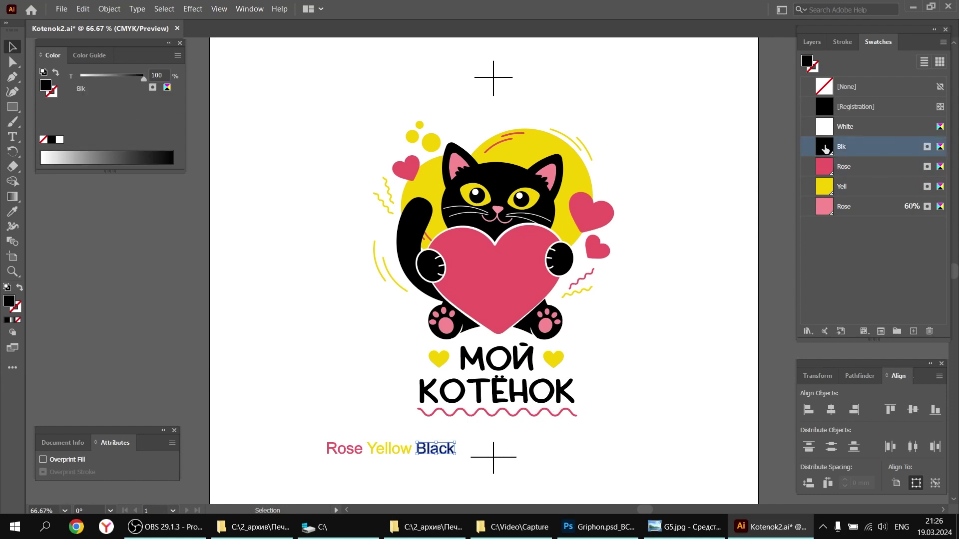
pyautogui.click(443, 475)
# - Move the "Rose Yellow Black" label just beneath the lower registration cross and group its letters
pyautogui.moveTo(353, 452); pyautogui.dragTo(548, 488)
pyautogui.click(611, 445)
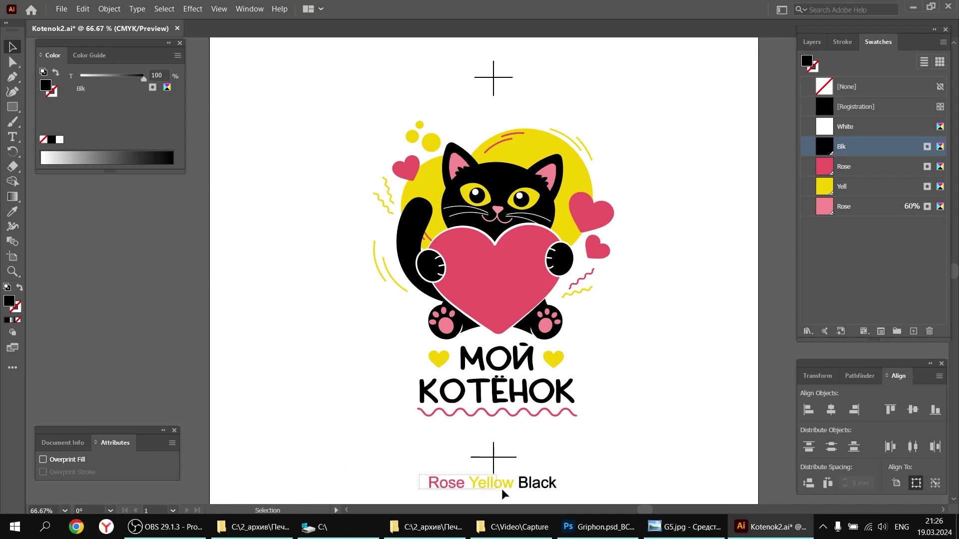
pyautogui.click(579, 489)
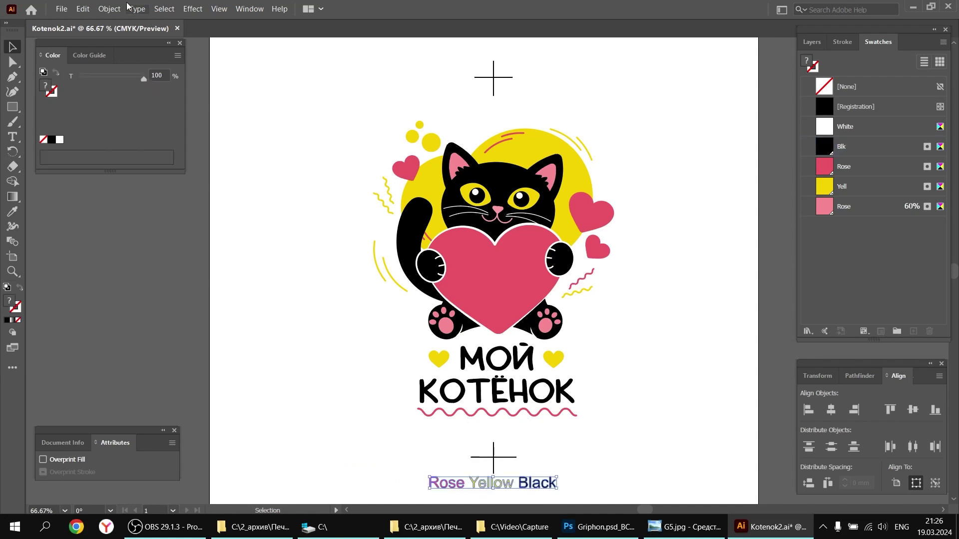
pyautogui.click(109, 9)
pyautogui.click(140, 61)
pyautogui.click(262, 130)
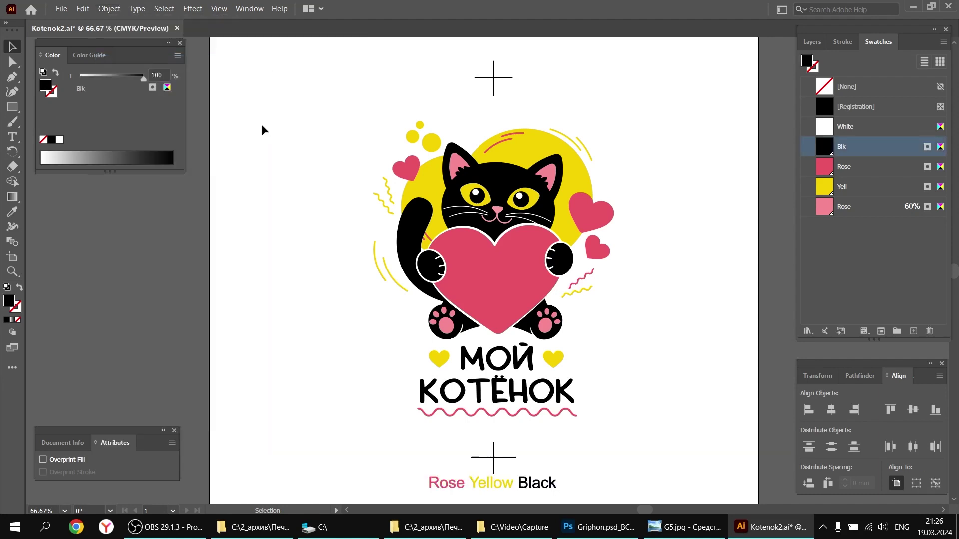
# - Narrow the artboard from both sides around the artwork to about 152 mm wide
pyautogui.hotkey('shift', 'o')
pyautogui.moveTo(209, 270); pyautogui.dragTo(353, 272)
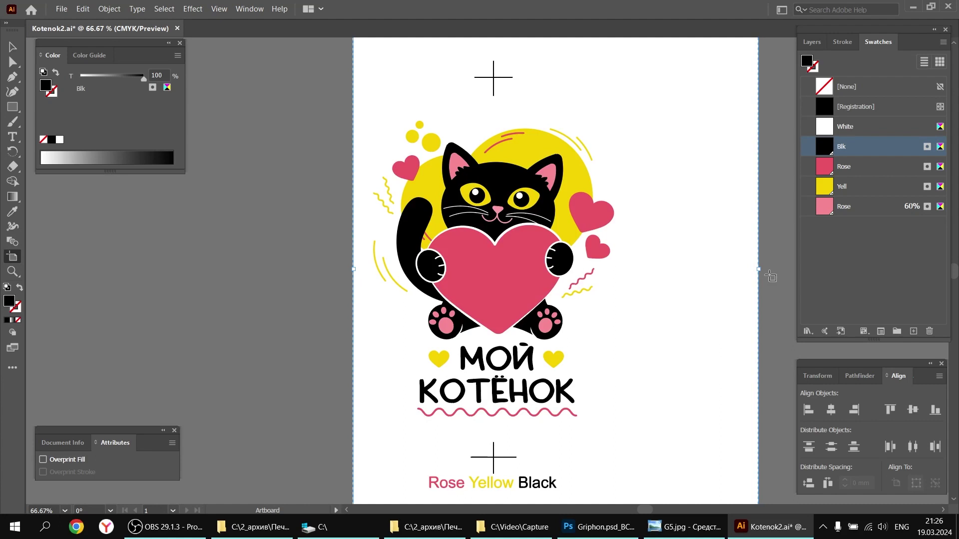
pyautogui.moveTo(759, 271); pyautogui.dragTo(634, 275)
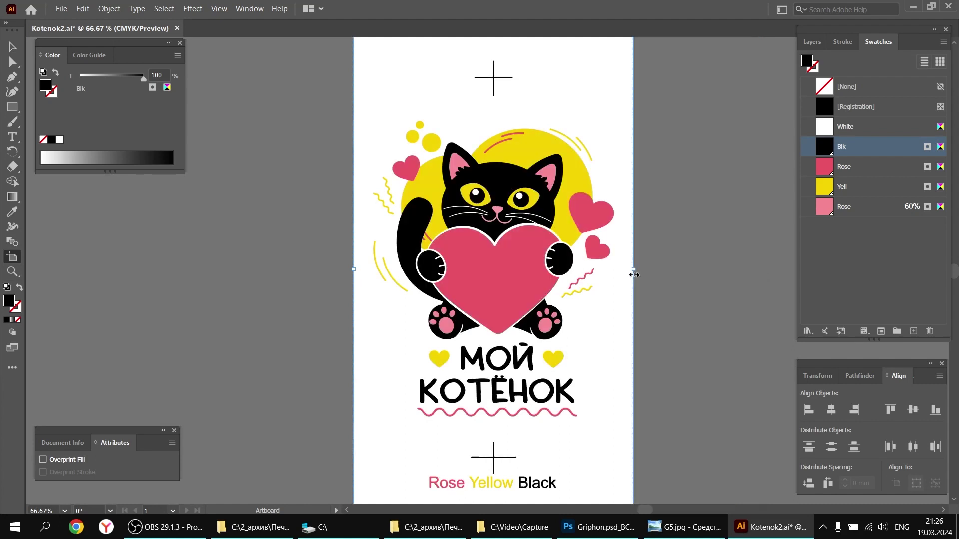
pyautogui.click(12, 47)
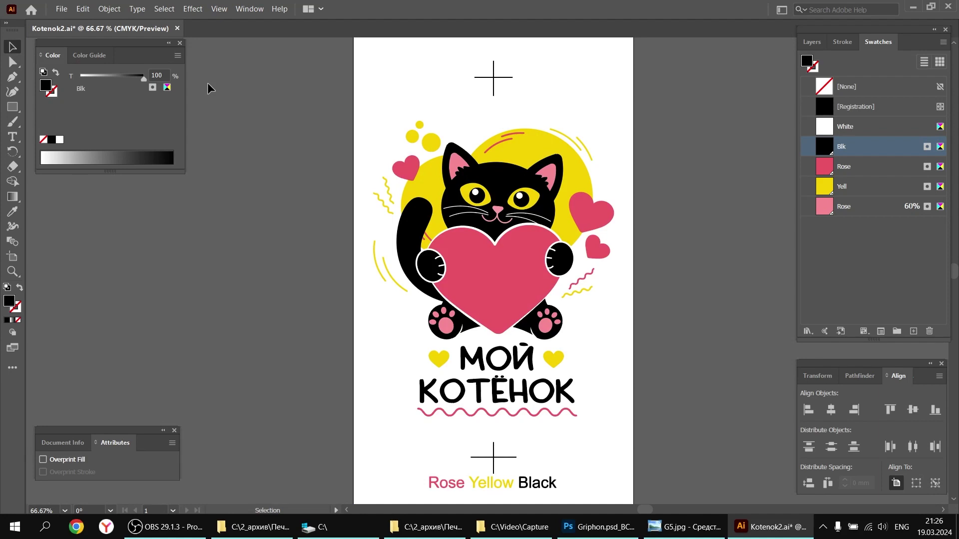
# - Set up printing with the Bullzip PDF Printer PPD and Separations (Host-Based) output mode, and keep these settings without printing
pyautogui.click(62, 10)
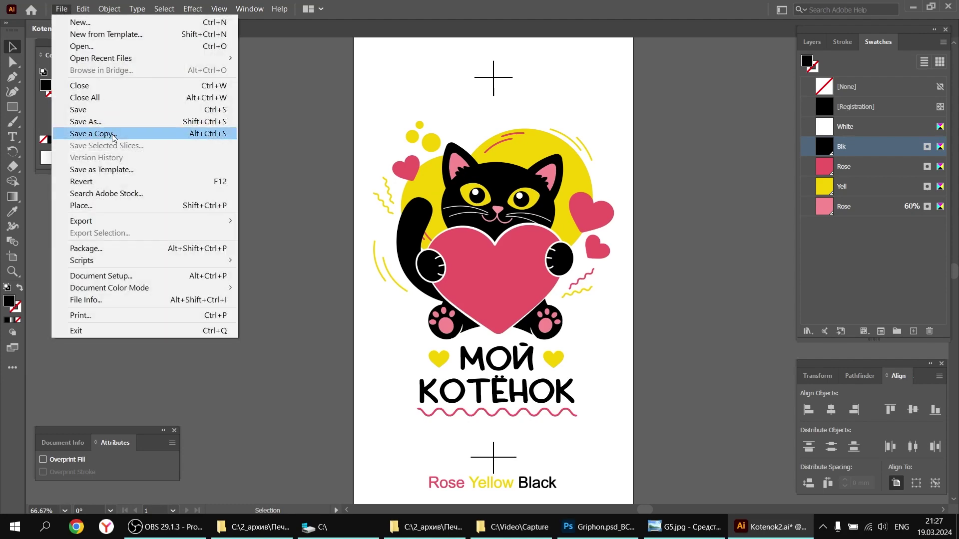
pyautogui.click(128, 315)
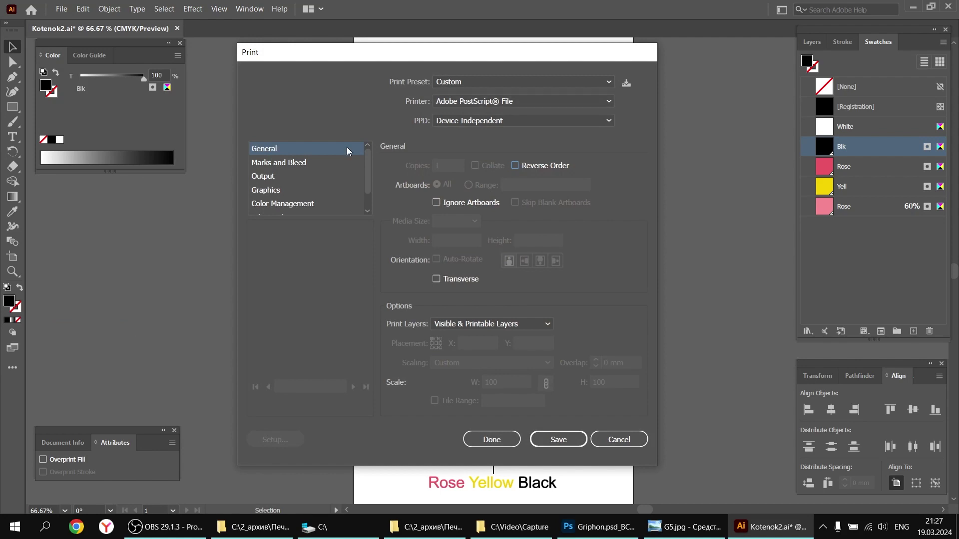
pyautogui.click(265, 179)
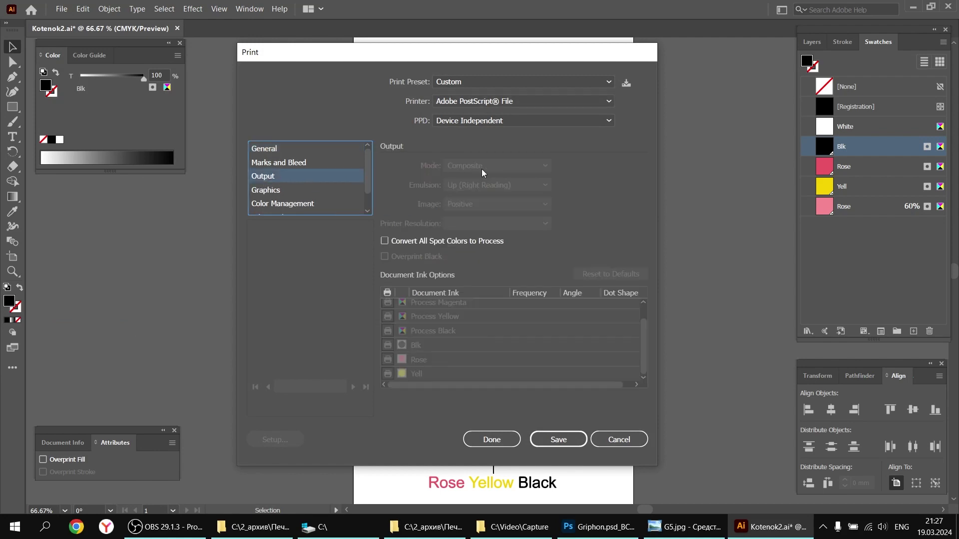
pyautogui.click(494, 121)
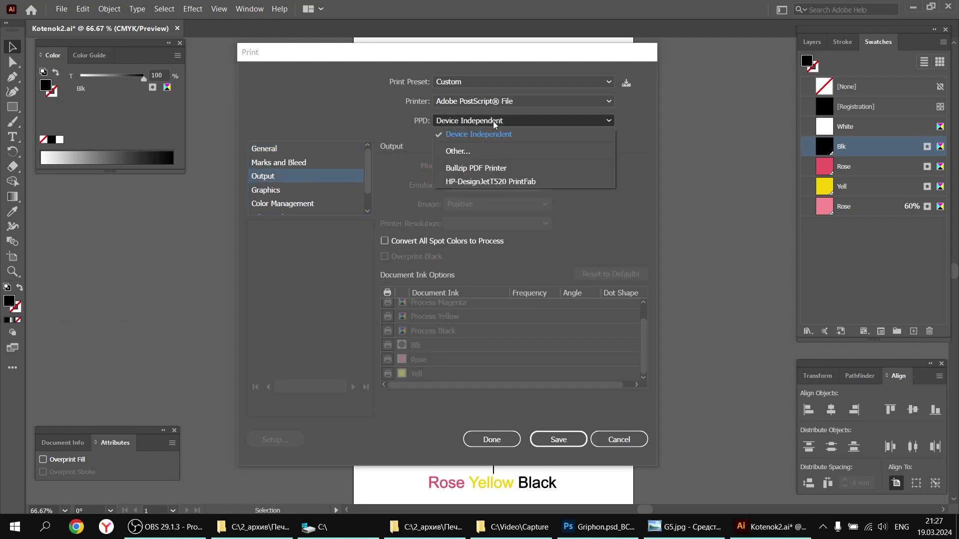
pyautogui.click(467, 167)
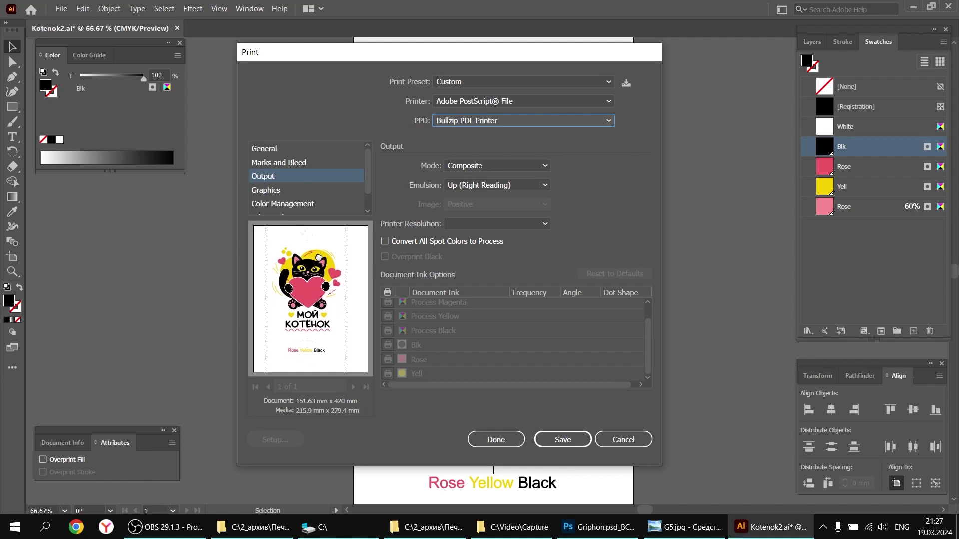
pyautogui.click(488, 166)
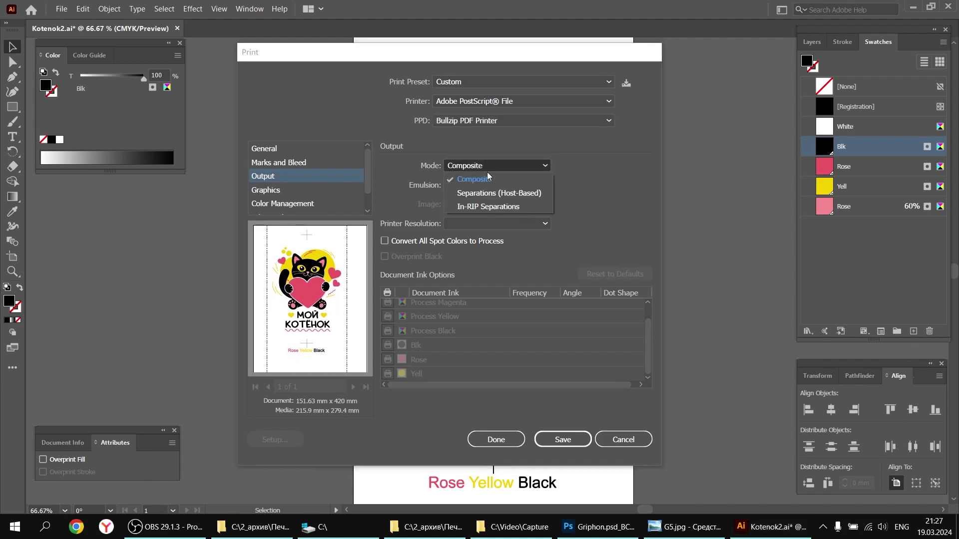
pyautogui.click(488, 193)
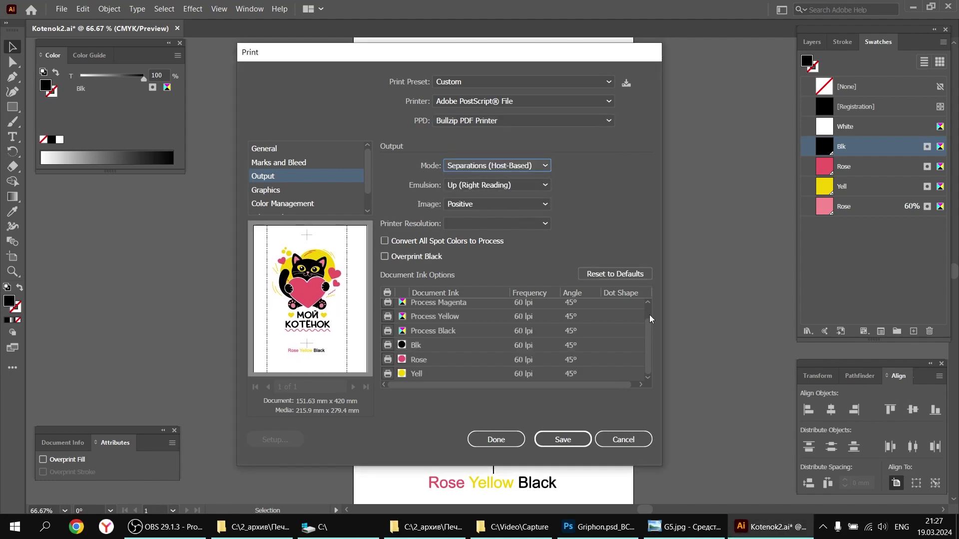
pyautogui.moveTo(652, 353)
pyautogui.mouseDown()
pyautogui.moveTo(655, 331)
pyautogui.moveTo(651, 368)
pyautogui.moveTo(652, 314)
pyautogui.moveTo(653, 362)
pyautogui.moveTo(655, 328)
pyautogui.moveTo(648, 361)
pyautogui.moveTo(646, 333)
pyautogui.mouseUp()
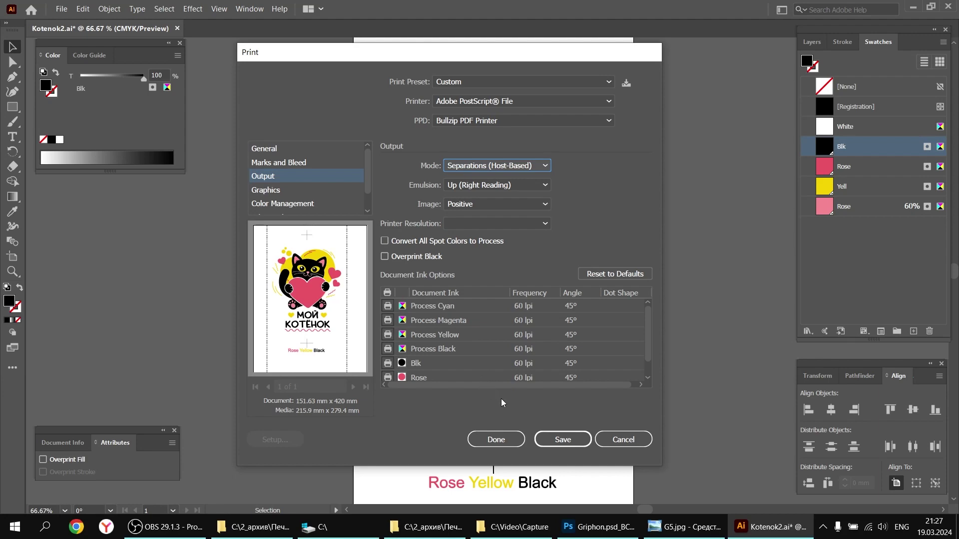
pyautogui.click(508, 439)
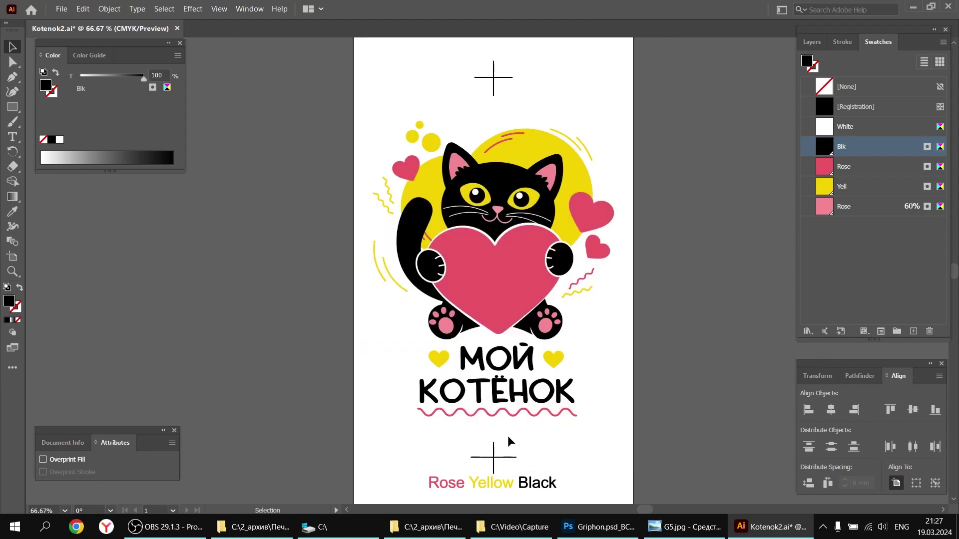
# - Remove the stroke from the whole kitten artwork, lettering included, leaving the registration crosses and colour label untouched
pyautogui.click(492, 267)
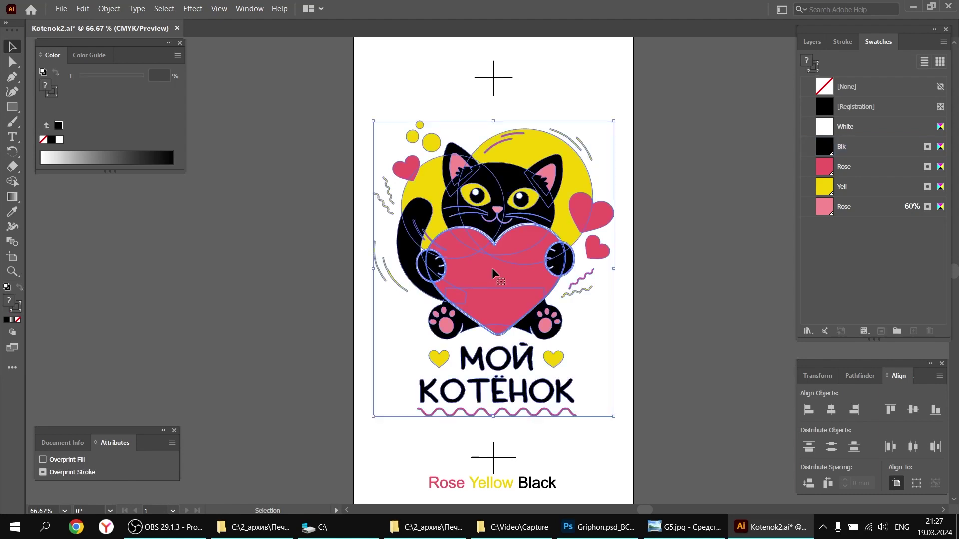
pyautogui.click(302, 103)
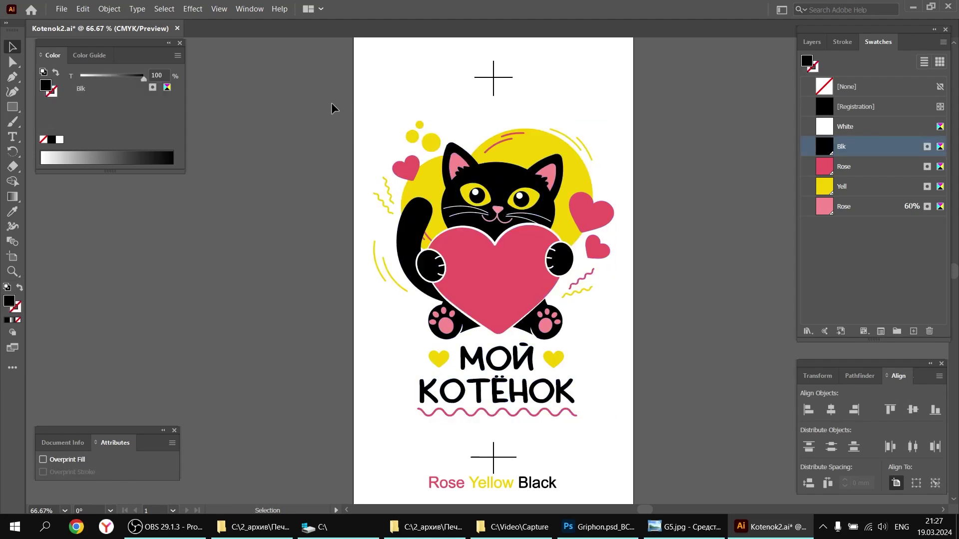
pyautogui.moveTo(331, 104); pyautogui.dragTo(674, 425)
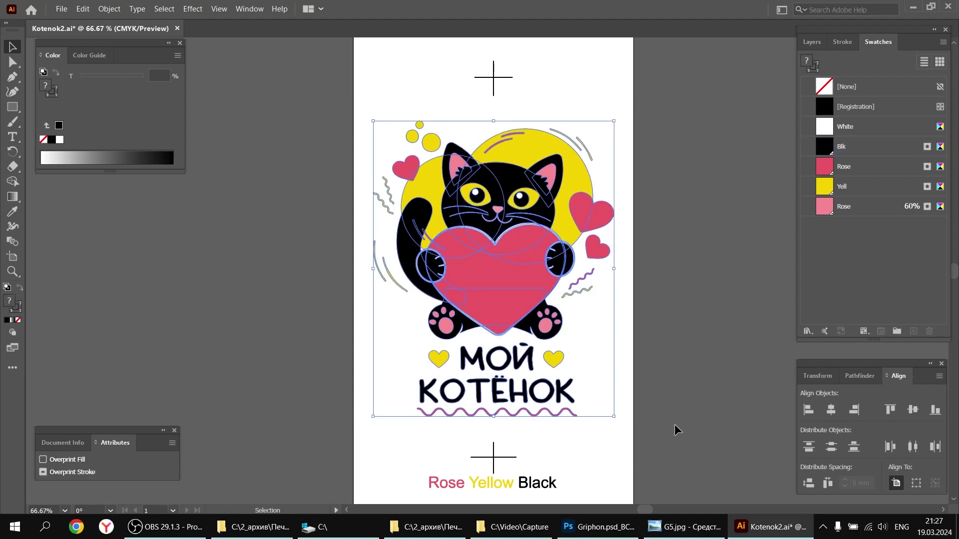
pyautogui.click(20, 310)
pyautogui.click(20, 319)
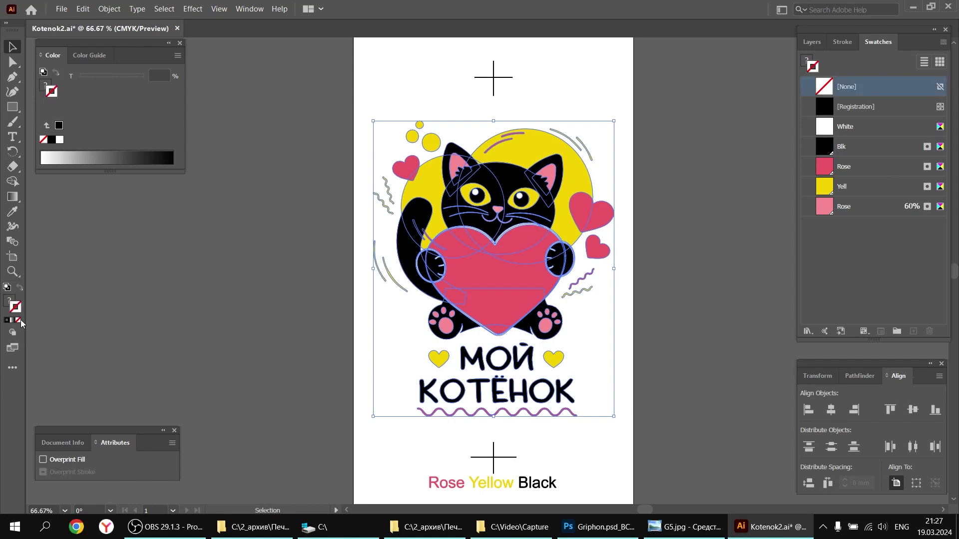
pyautogui.click(395, 441)
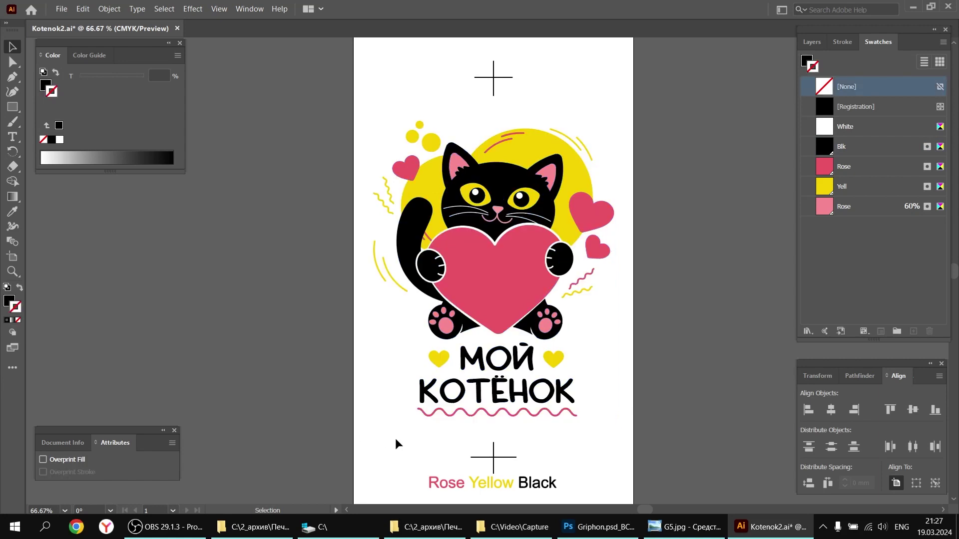
pyautogui.moveTo(340, 104); pyautogui.dragTo(703, 421)
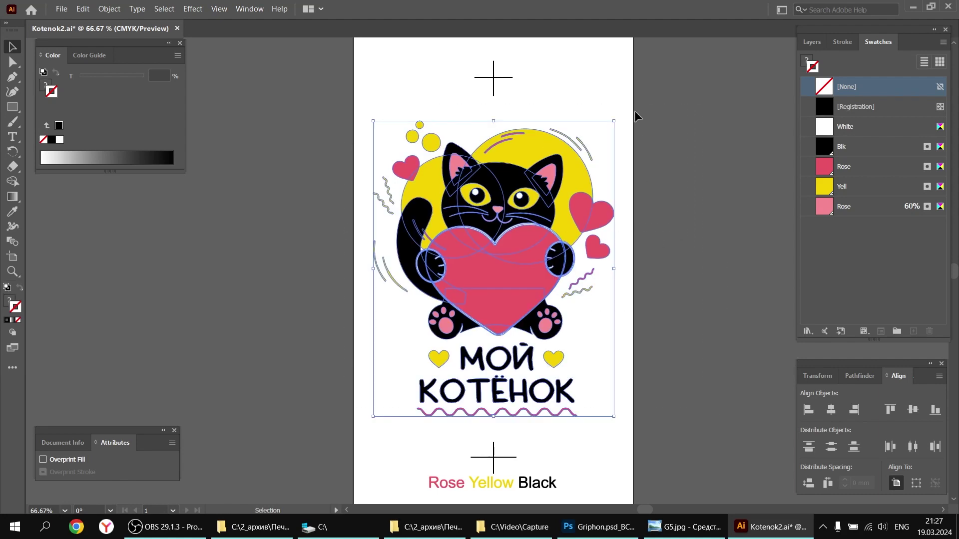
pyautogui.click(598, 63)
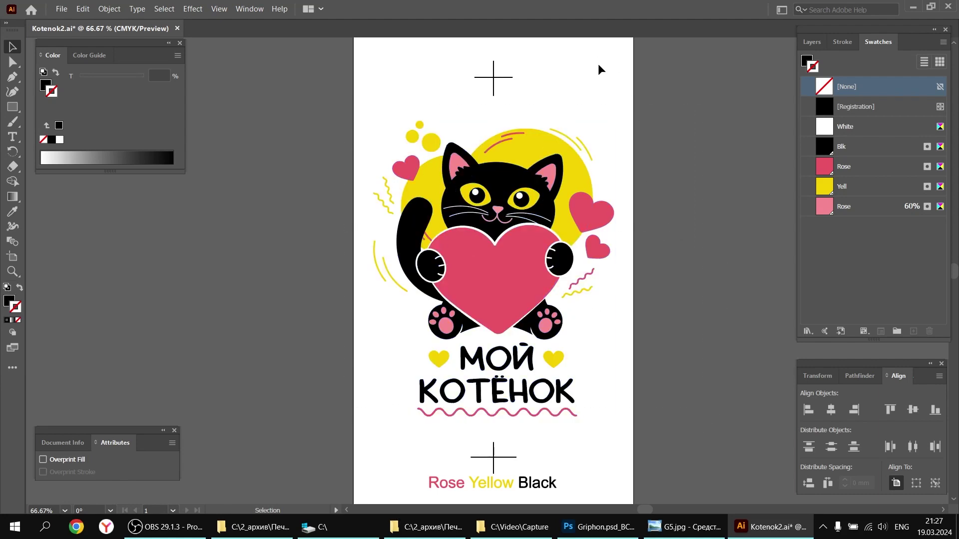
# - In the print output settings, turn off the Rose and Yell inks so only Blk is printed
pyautogui.click(61, 9)
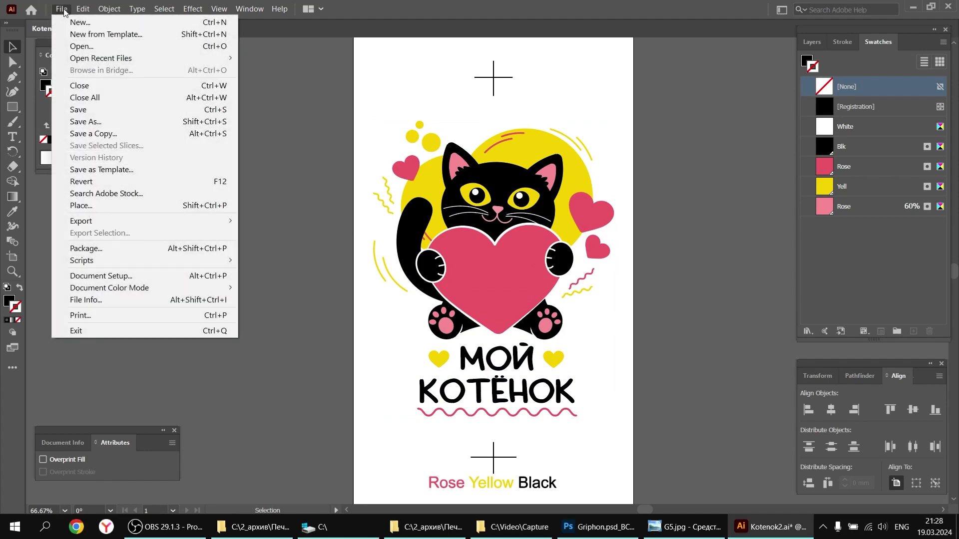
pyautogui.click(153, 319)
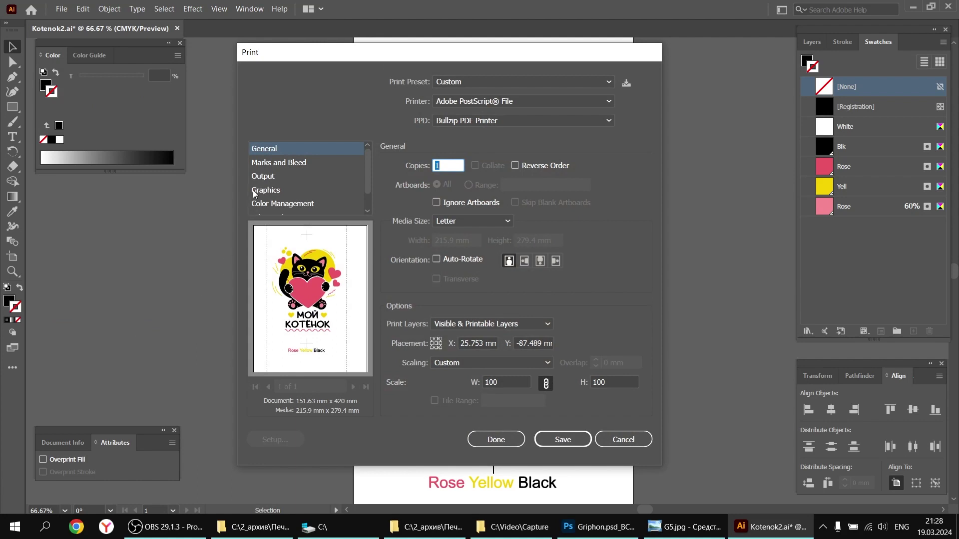
pyautogui.click(263, 176)
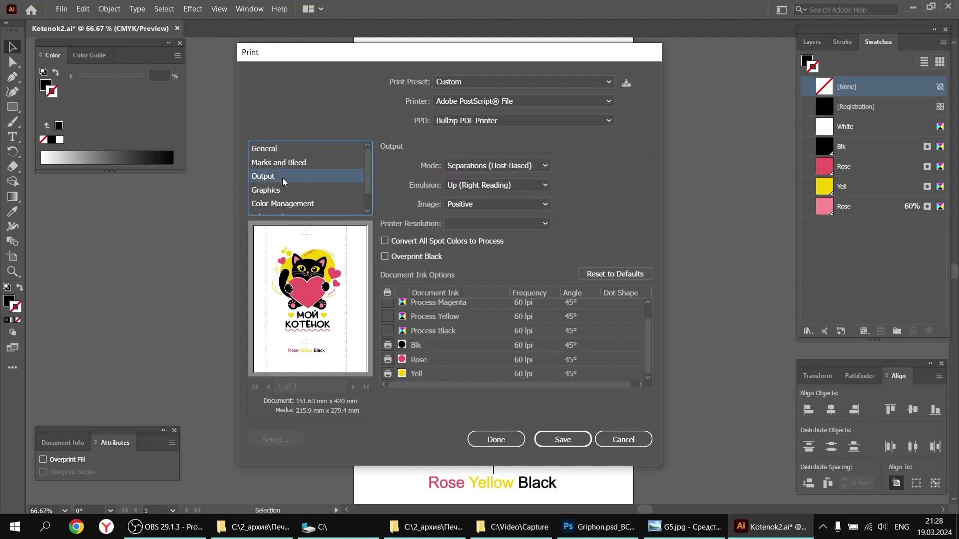
pyautogui.moveTo(649, 348); pyautogui.dragTo(658, 316)
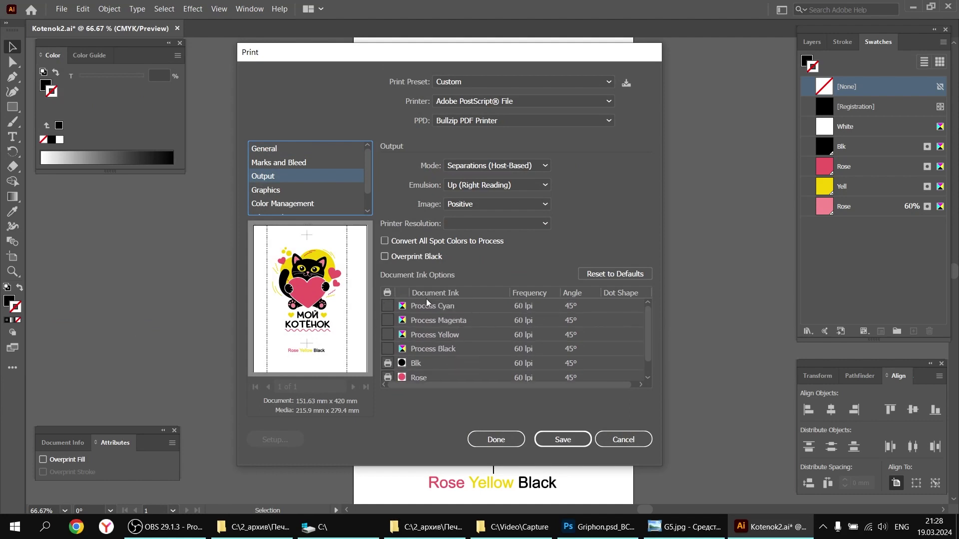
pyautogui.scroll(-1, 646, 332)
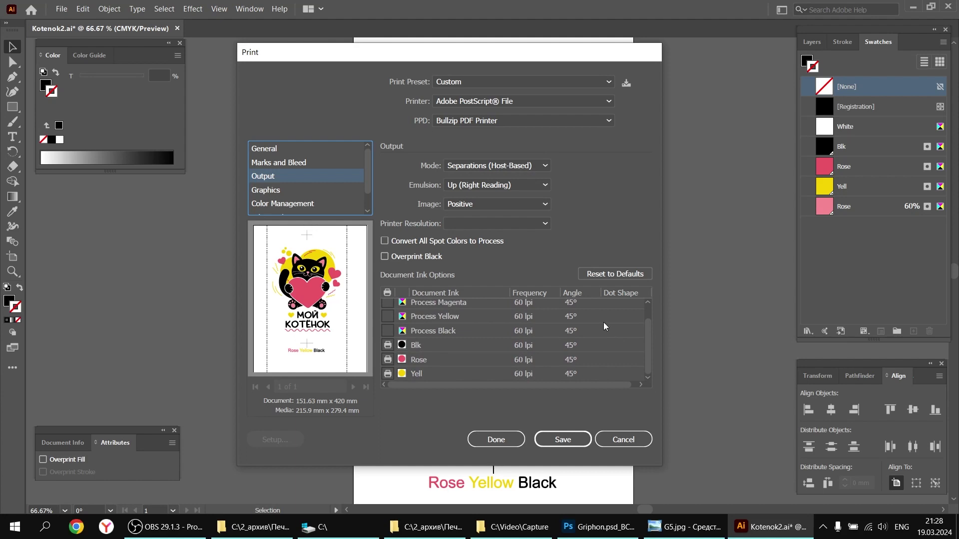
pyautogui.click(388, 360)
pyautogui.click(387, 374)
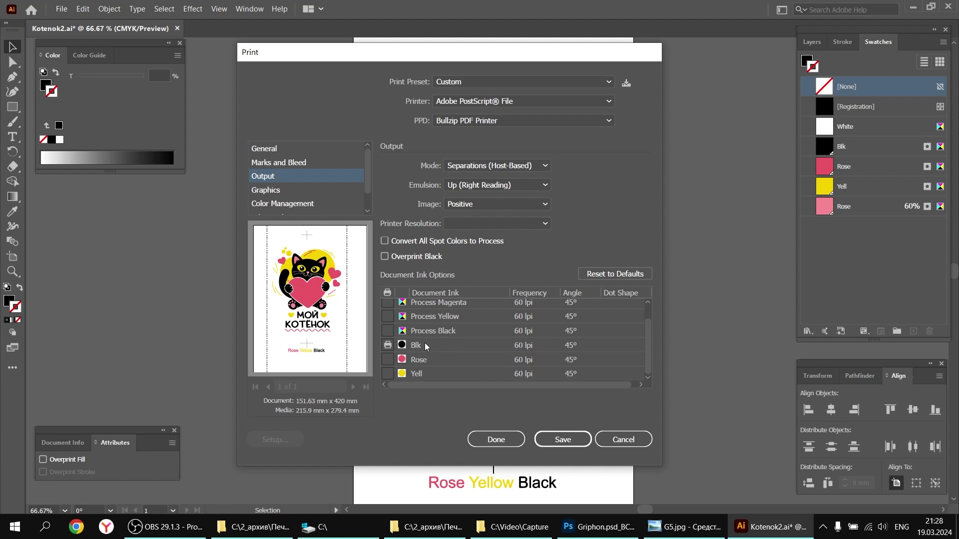
# - Save the Blk separation as the PostScript file KotenokK.ps in the _tmp folder on drive C:
pyautogui.click(563, 440)
pyautogui.doubleClick(220, 98)
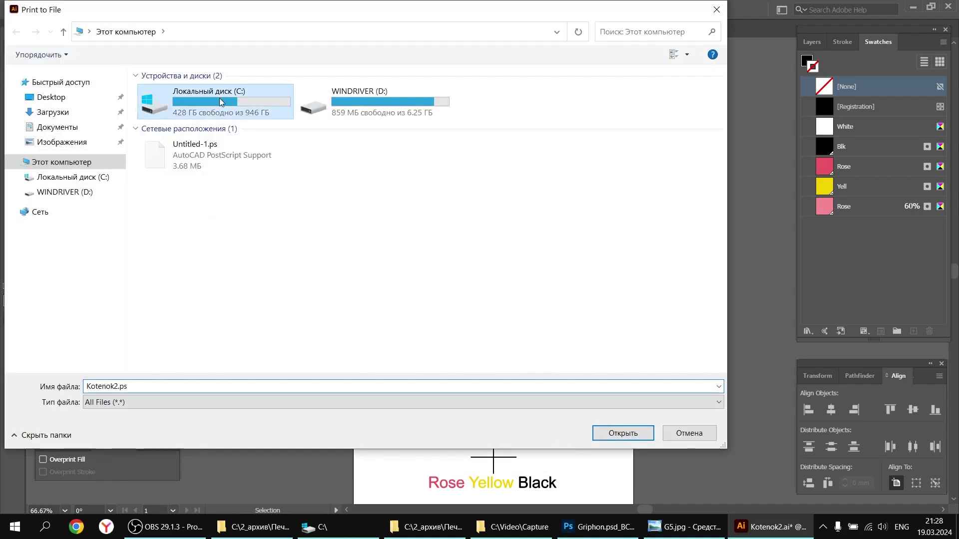
pyautogui.doubleClick(175, 100)
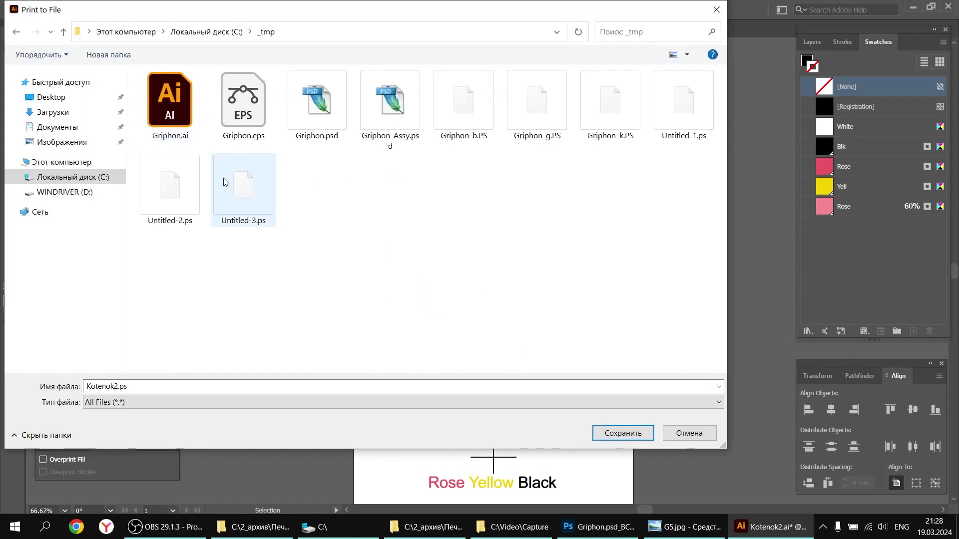
pyautogui.click(106, 390)
pyautogui.doubleClick(116, 388)
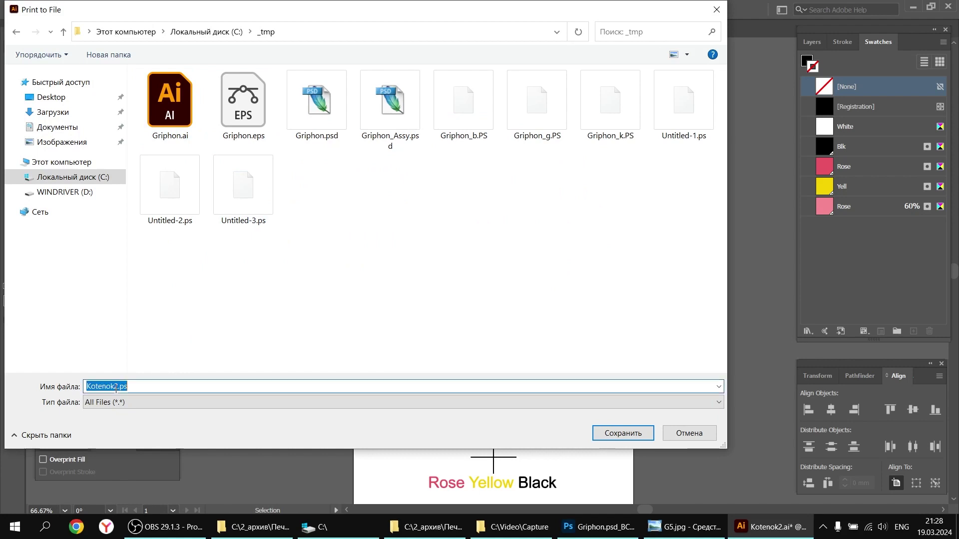
pyautogui.click(118, 391)
pyautogui.press('BackSpace')
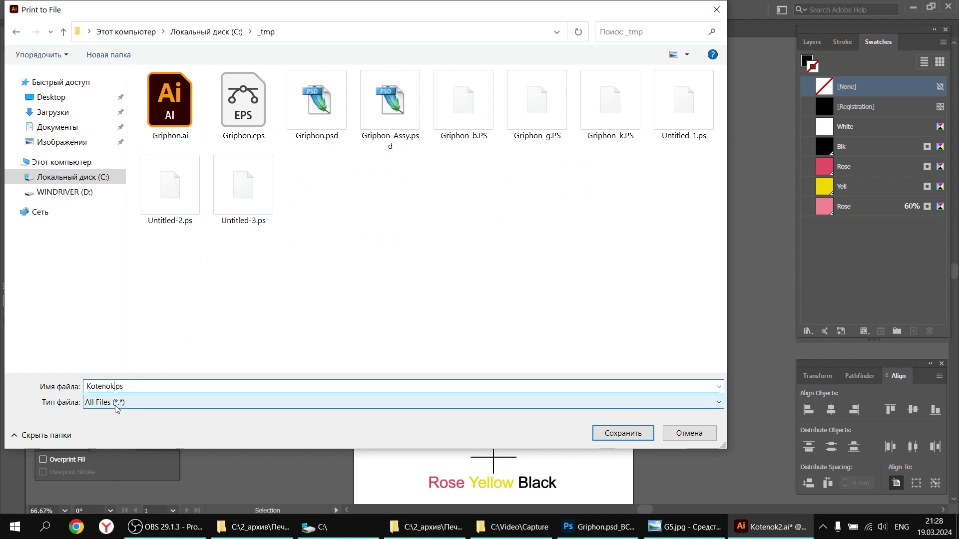
pyautogui.write('K')
pyautogui.click(623, 434)
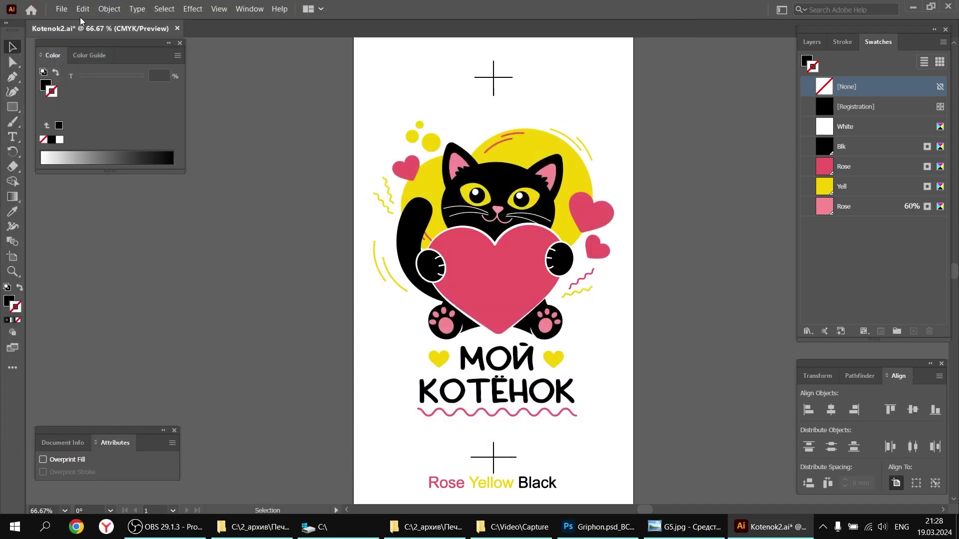
# - In the print output settings, turn off the Blk and Yell inks so only Rose is printed
pyautogui.click(59, 9)
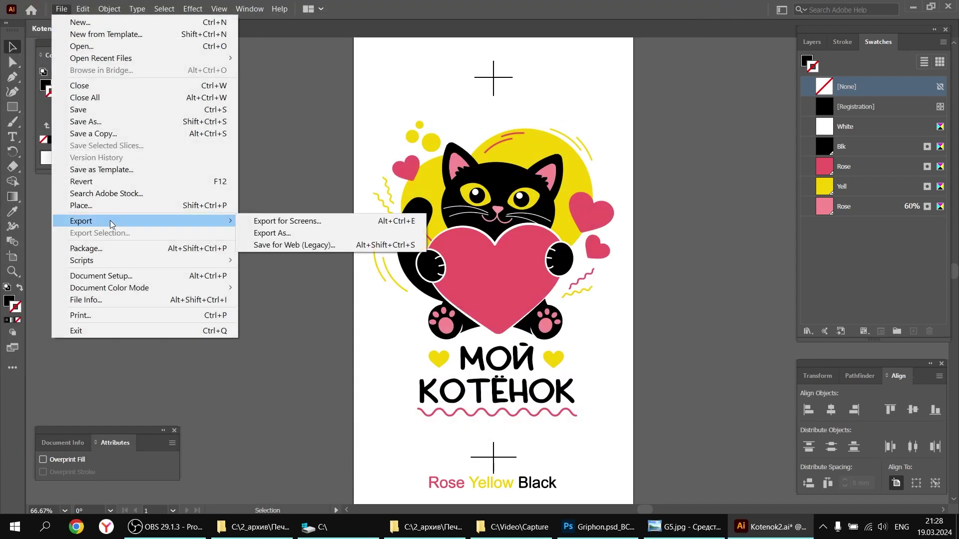
pyautogui.click(103, 314)
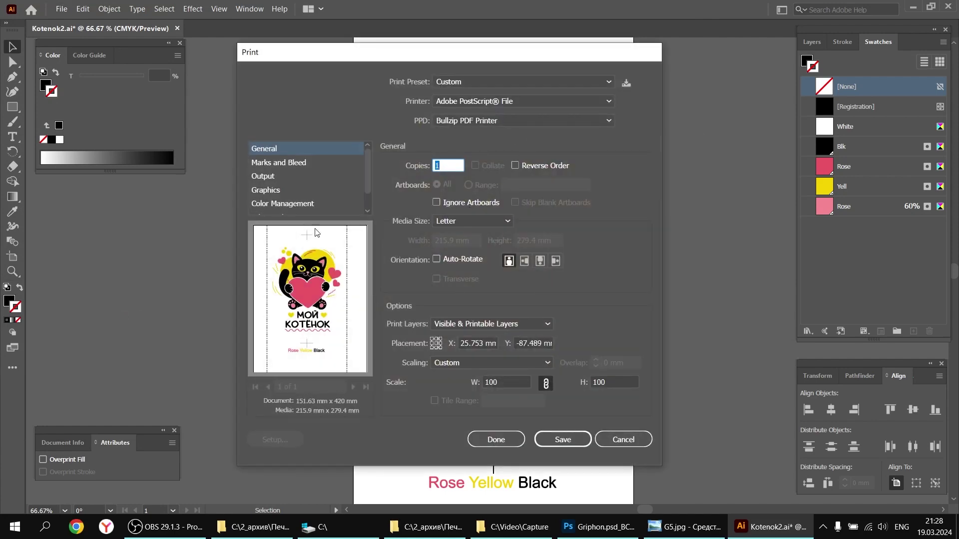
pyautogui.click(263, 177)
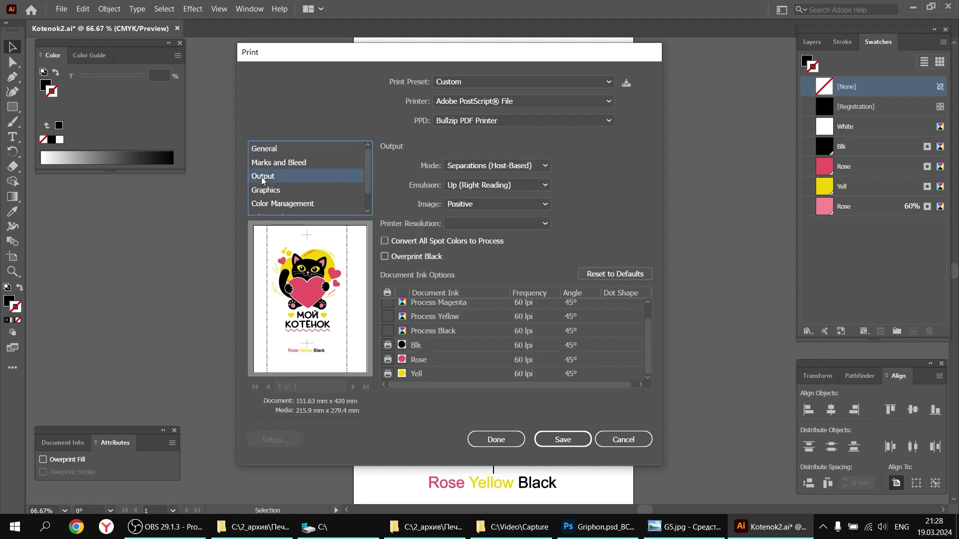
pyautogui.click(388, 346)
pyautogui.click(387, 374)
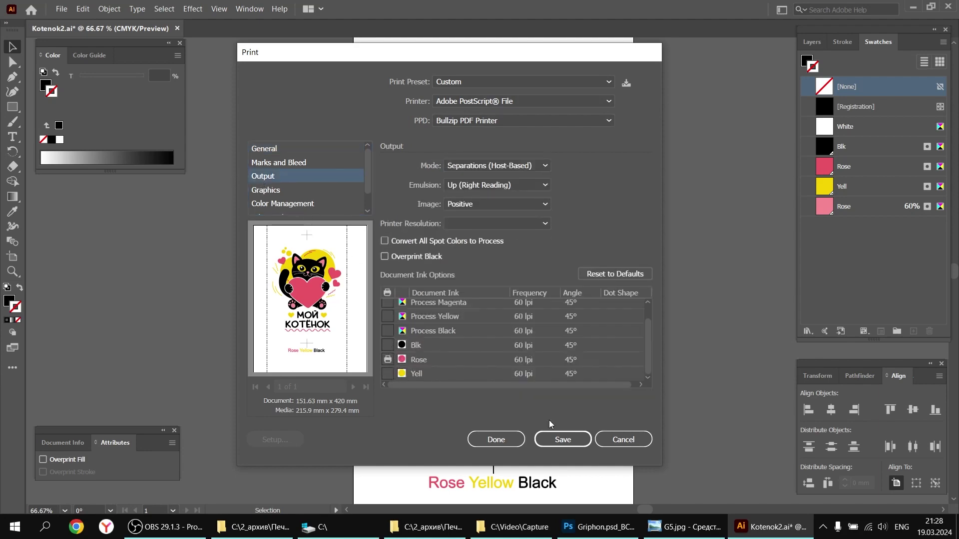
# - Save the Rose separation as the PostScript file KotenokR.ps in the _tmp folder on drive C
pyautogui.click(572, 440)
pyautogui.doubleClick(209, 92)
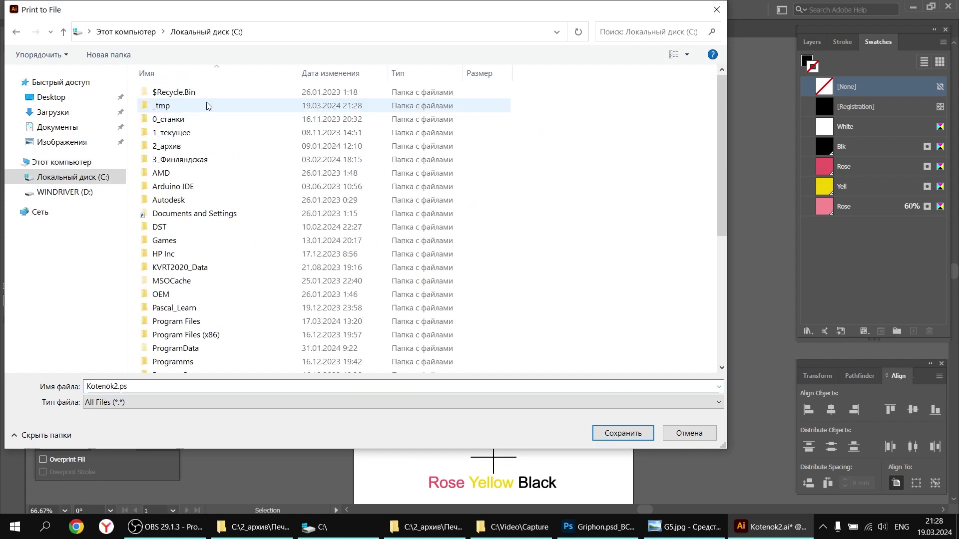
pyautogui.doubleClick(206, 101)
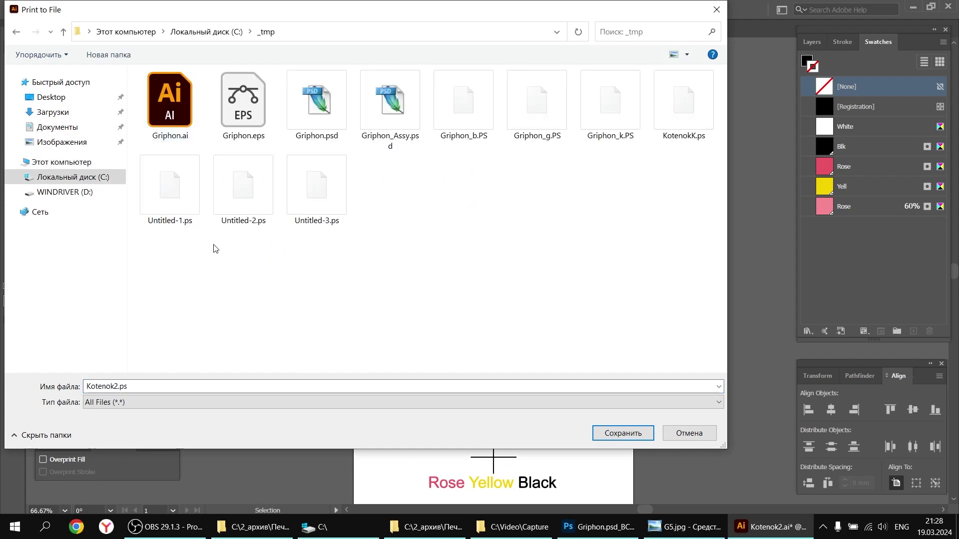
pyautogui.click(686, 109)
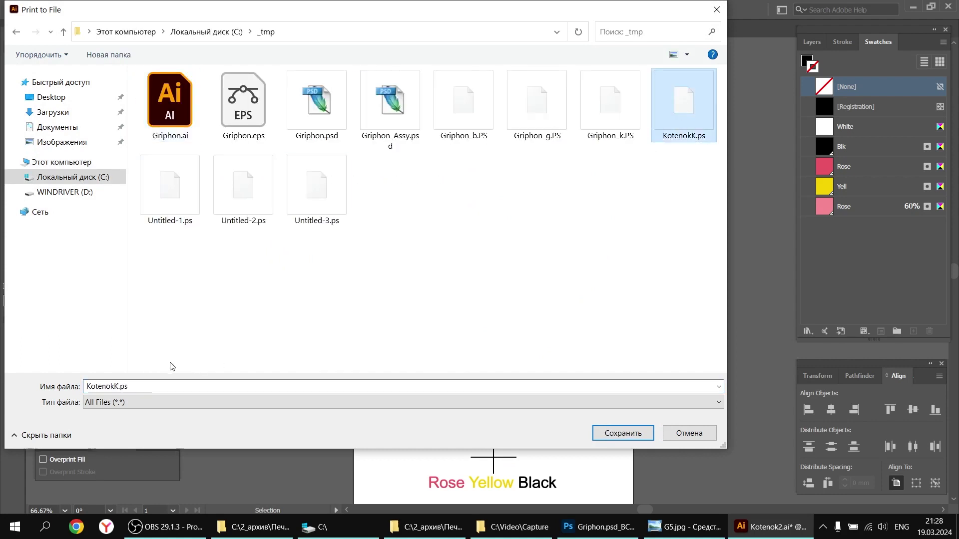
pyautogui.click(118, 386)
pyautogui.click(118, 386)
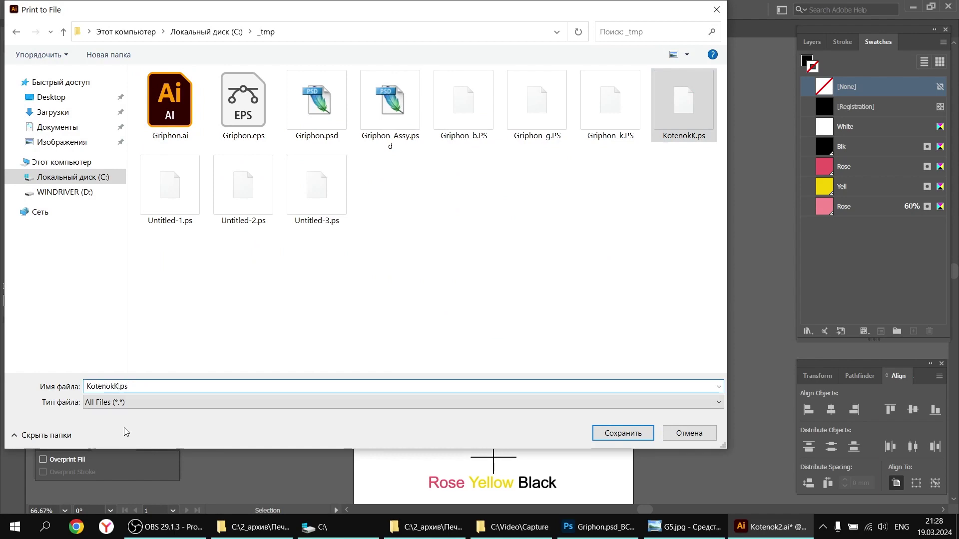
pyautogui.press('BackSpace')
pyautogui.write('R')
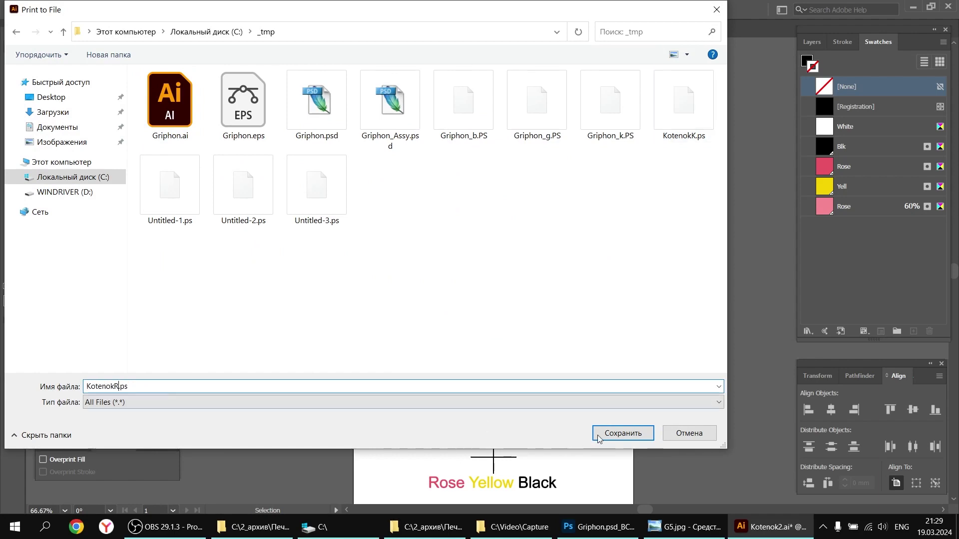
pyautogui.click(623, 433)
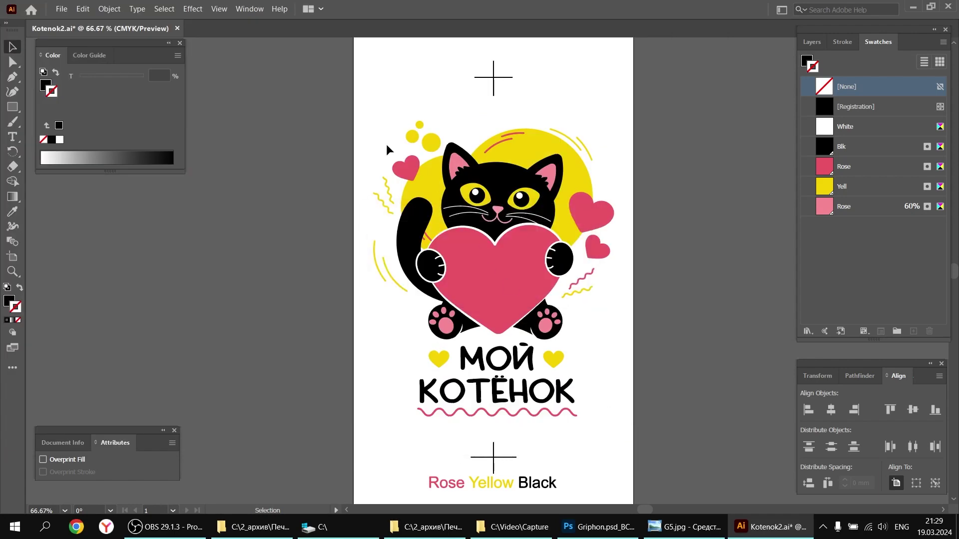
# - In the print output settings, turn off the Blk and Rose inks so only Yell is printed
pyautogui.click(61, 9)
pyautogui.click(116, 314)
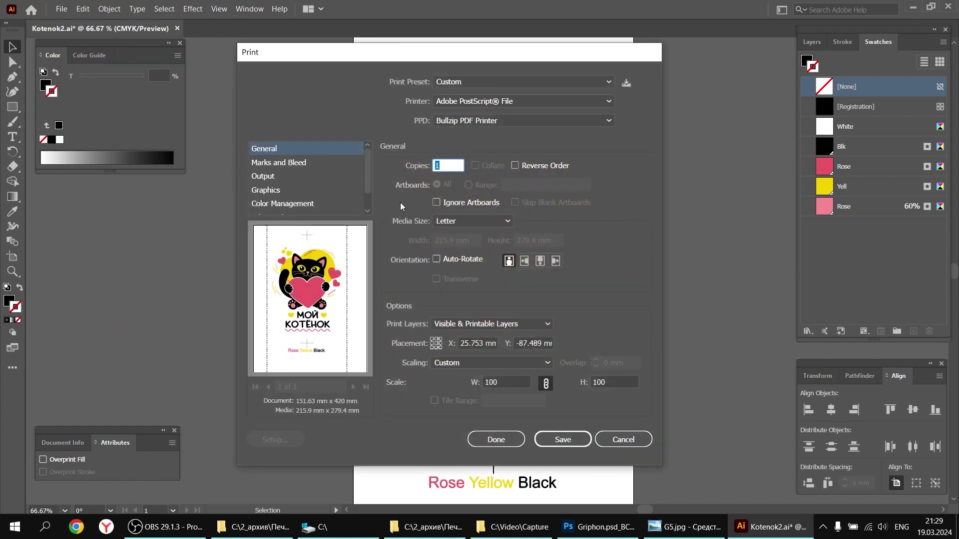
pyautogui.click(268, 176)
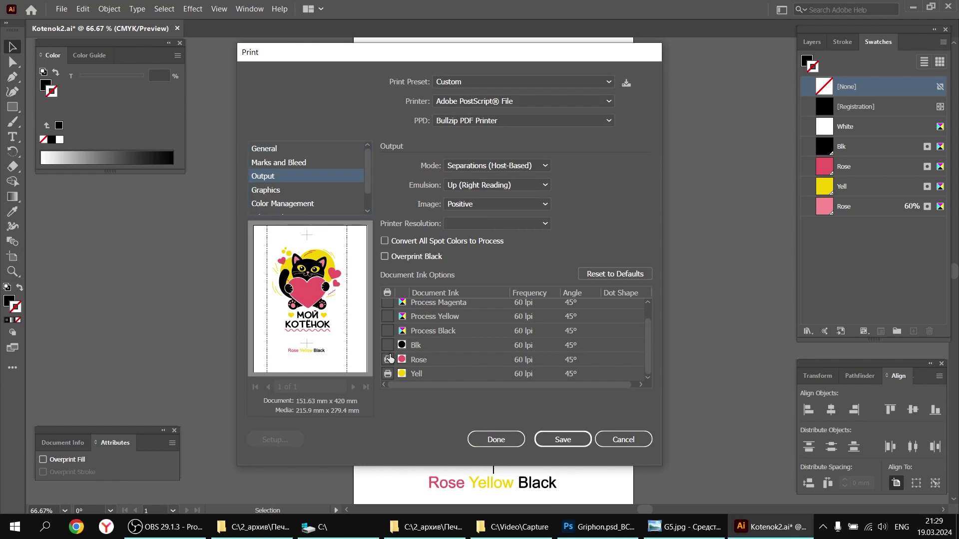
# - Save the Yell separation as the PostScript file KotenokY.ps in the _tmp folder on drive C
pyautogui.click(555, 440)
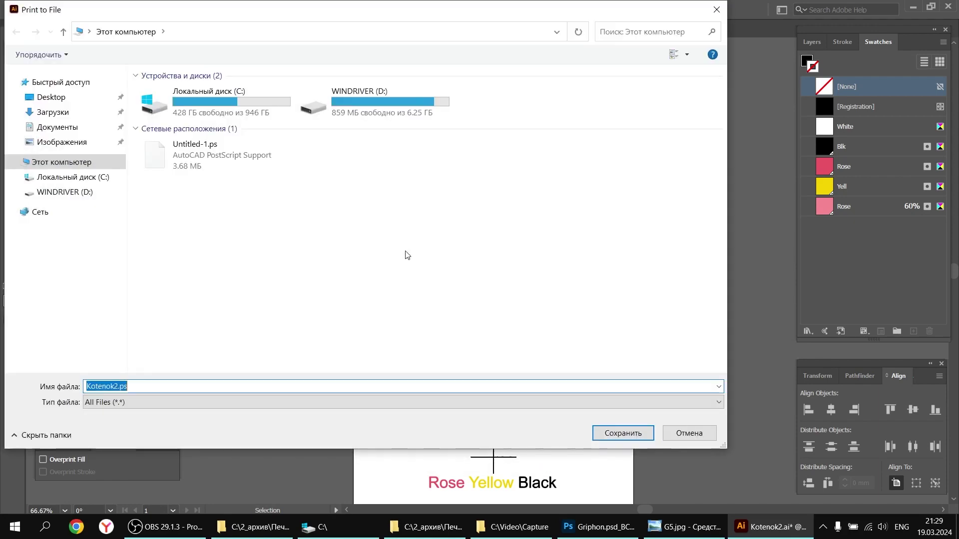
pyautogui.doubleClick(235, 91)
pyautogui.doubleClick(161, 106)
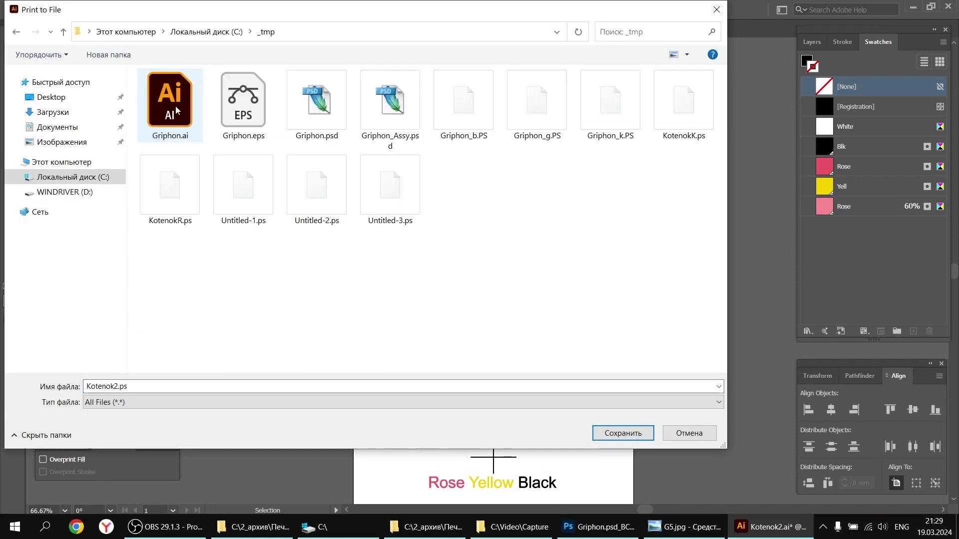
pyautogui.click(680, 125)
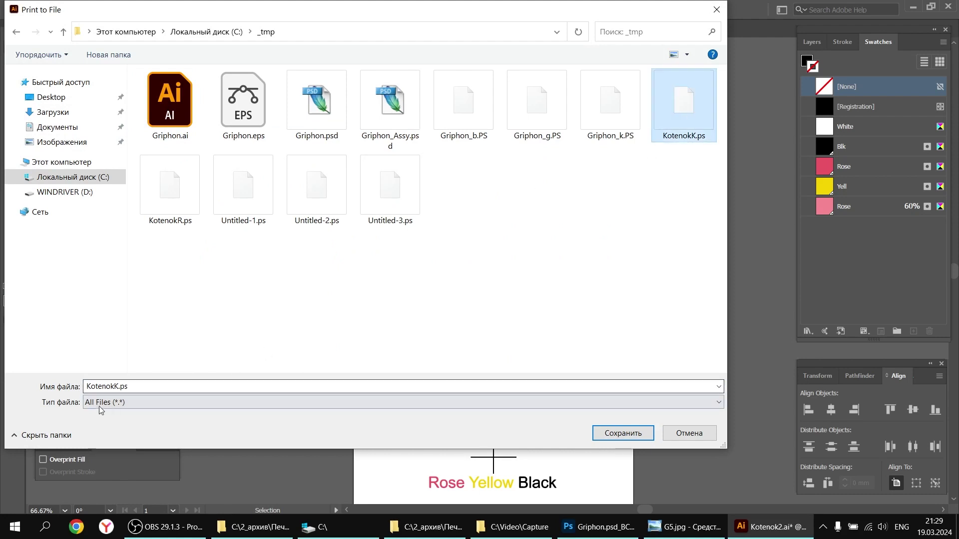
pyautogui.click(114, 386)
pyautogui.click(114, 386)
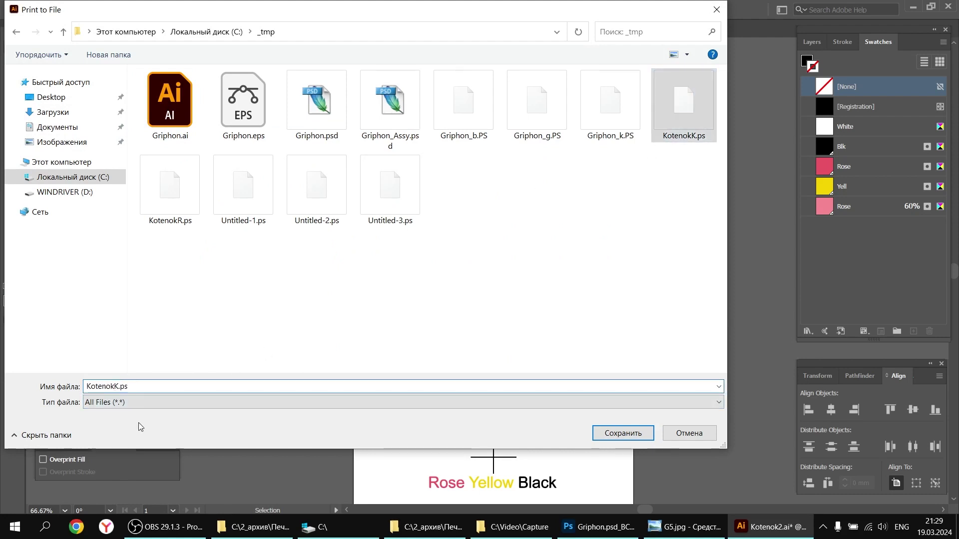
pyautogui.press('Delete')
pyautogui.write('Y')
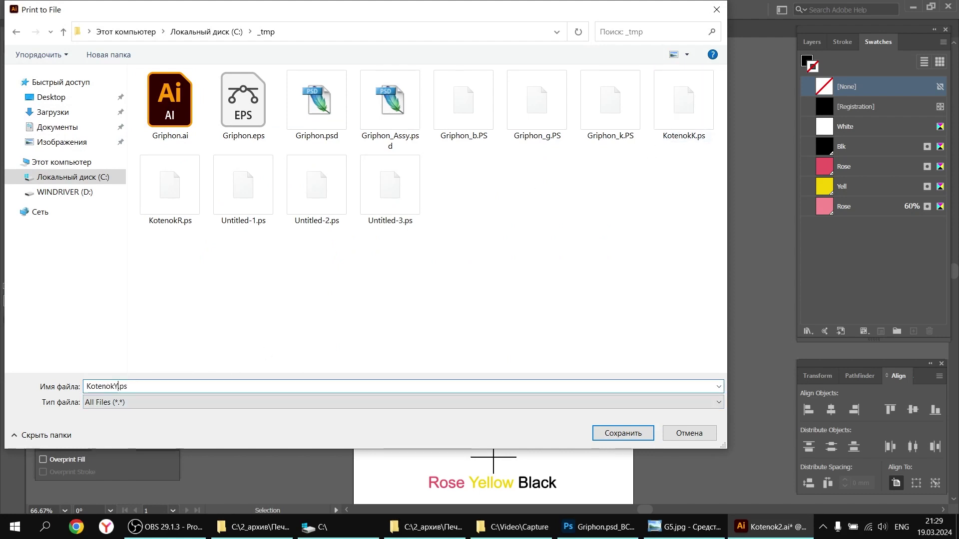
pyautogui.click(613, 437)
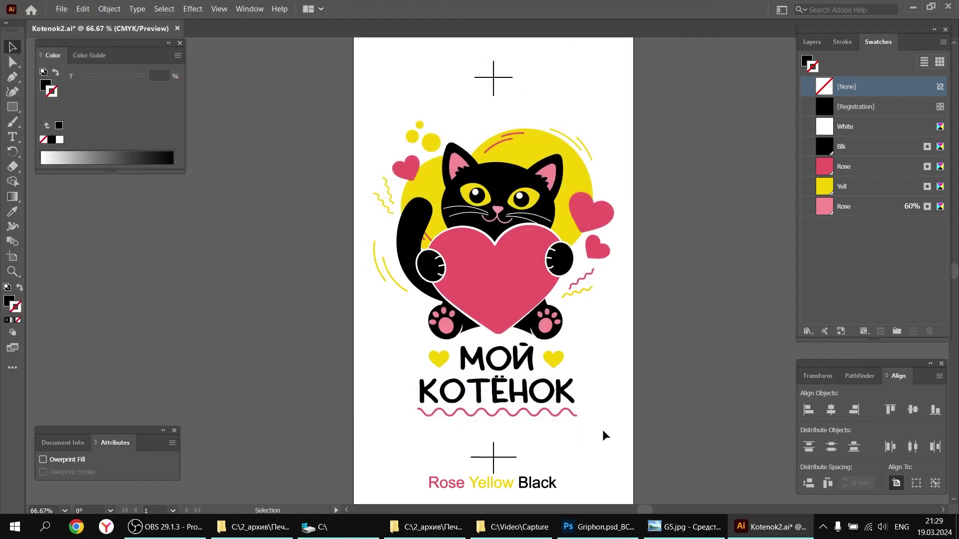
# - Open the separation files KotenokK.ps, KotenokR.ps and KotenokY.ps together from the _tmp folder on drive C
pyautogui.click(62, 9)
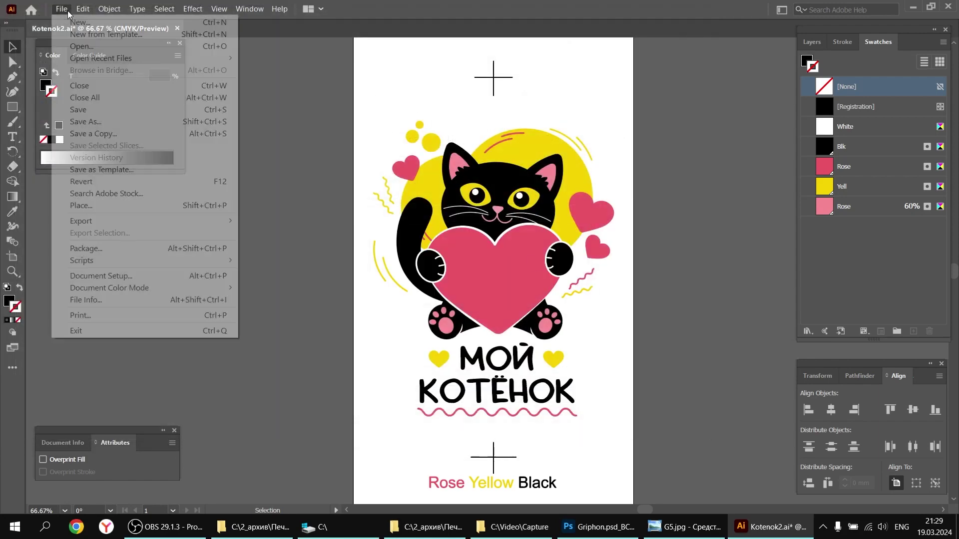
pyautogui.click(79, 46)
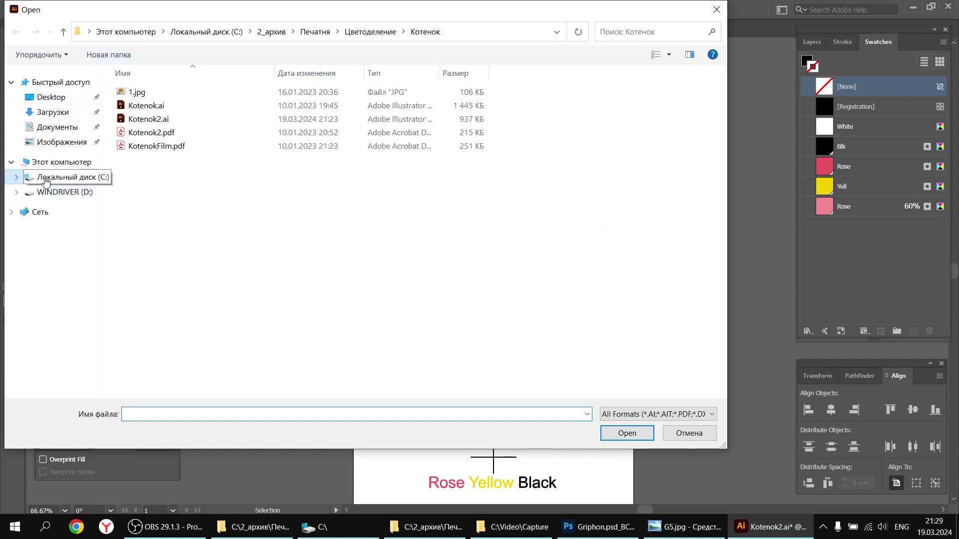
pyautogui.click(63, 177)
pyautogui.doubleClick(134, 107)
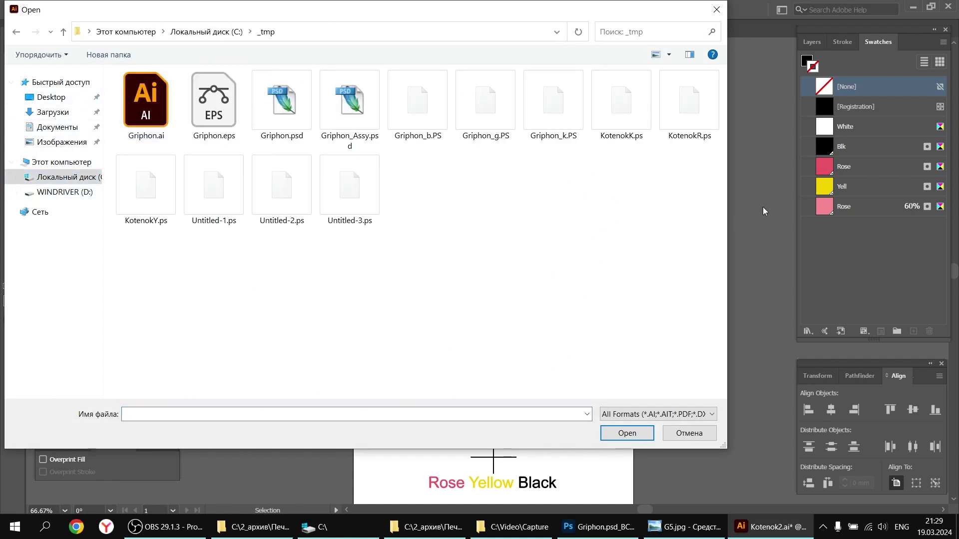
pyautogui.click(616, 115)
pyautogui.keyDown('ctrl'); pyautogui.click(686, 120); pyautogui.keyUp('ctrl')
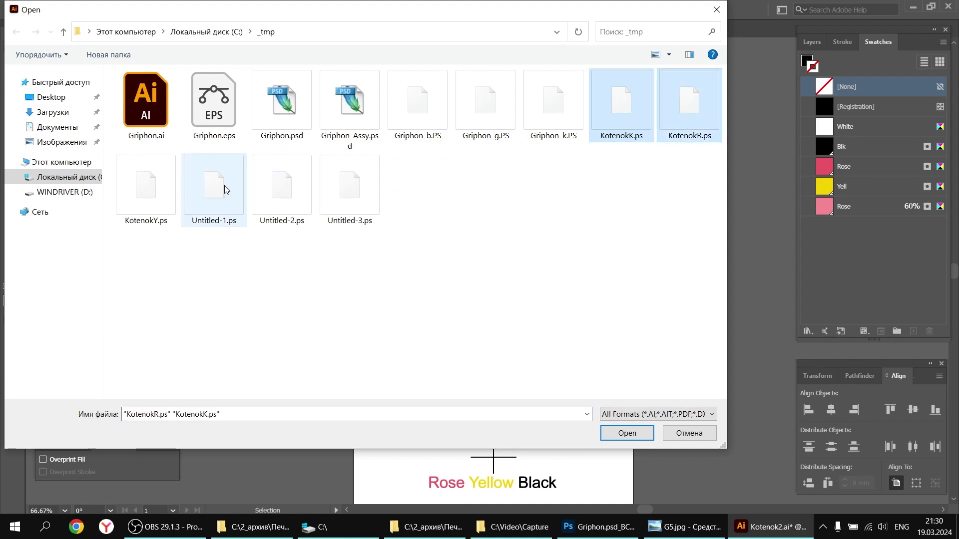
pyautogui.keyDown('ctrl'); pyautogui.click(169, 181); pyautogui.keyUp('ctrl')
pyautogui.click(629, 434)
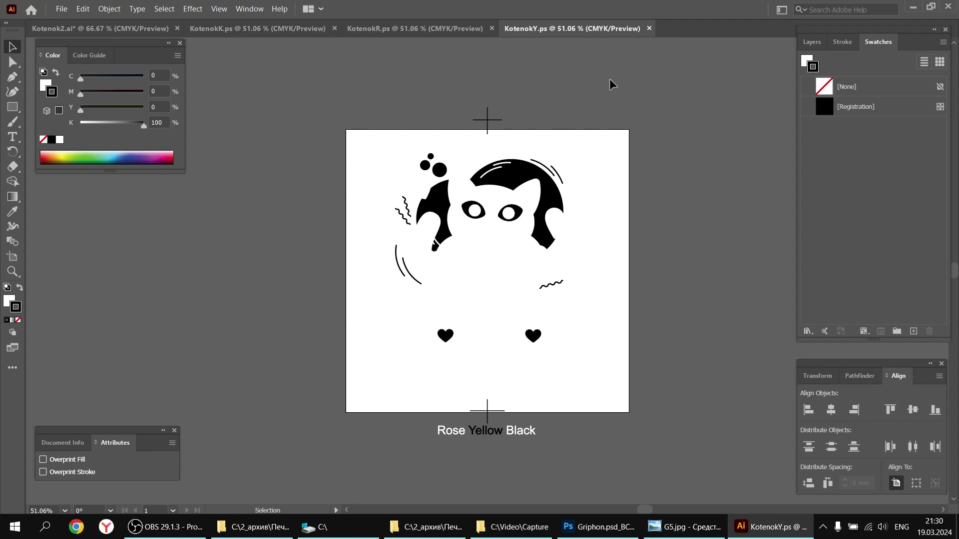
# - Look through the separations and close all three PostScript files, then save the changes to Kotenok2.ai
pyautogui.click(428, 29)
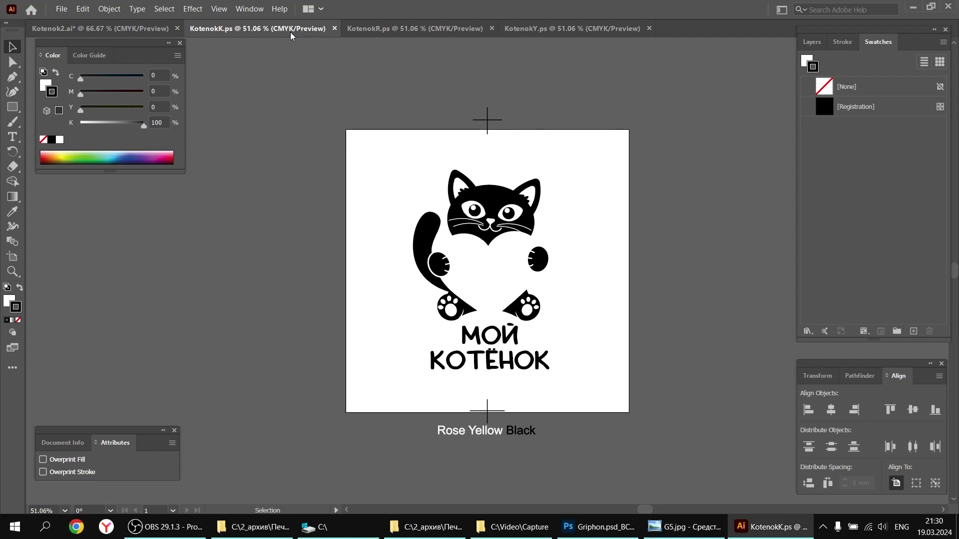
pyautogui.click(335, 29)
pyautogui.click(335, 29)
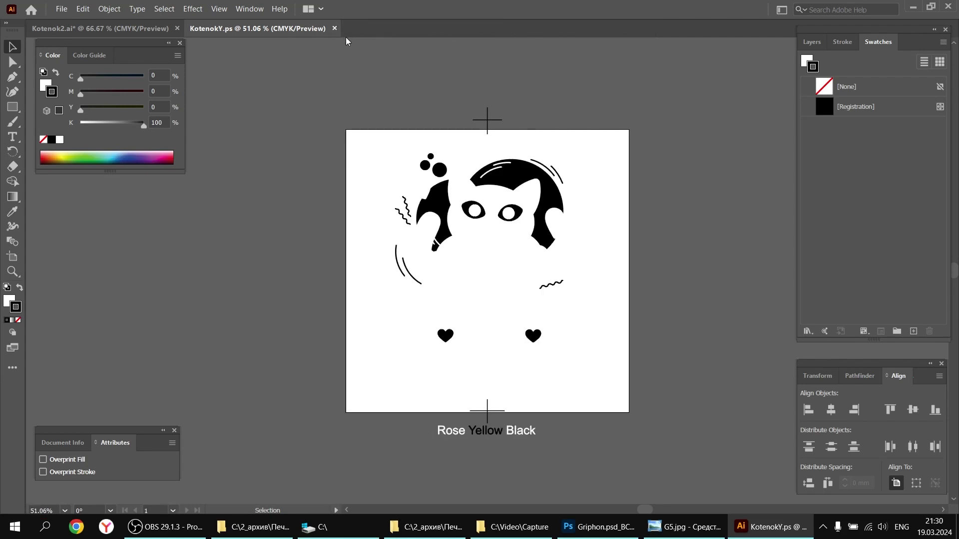
pyautogui.click(334, 29)
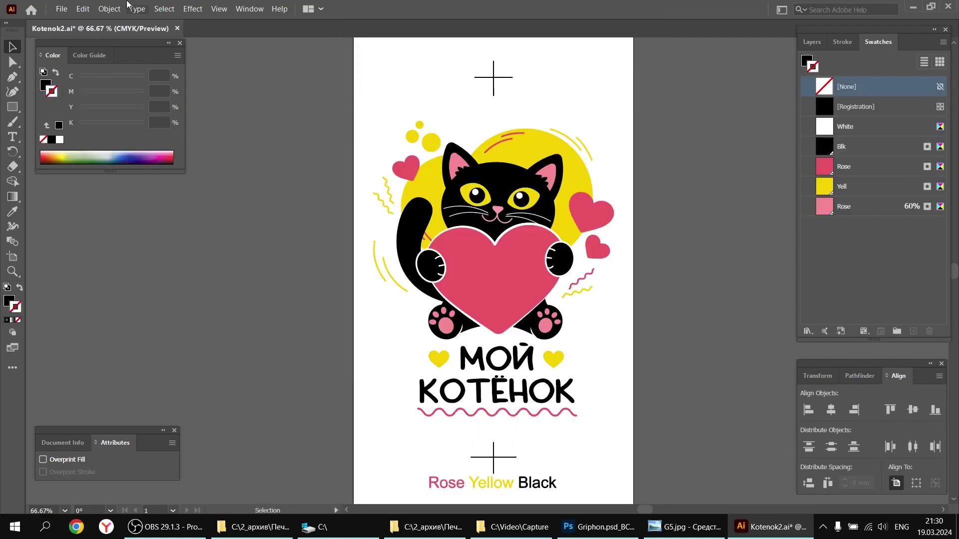
pyautogui.click(62, 8)
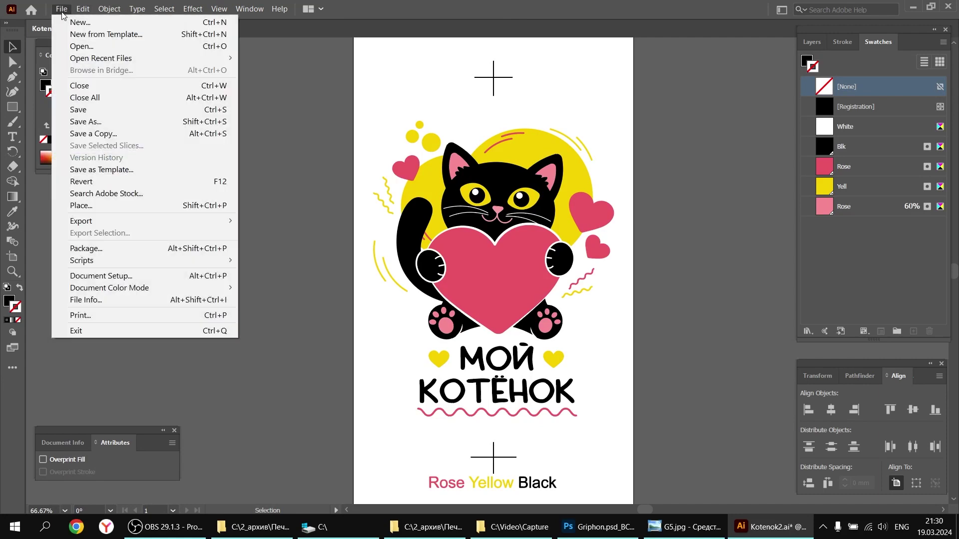
pyautogui.click(79, 111)
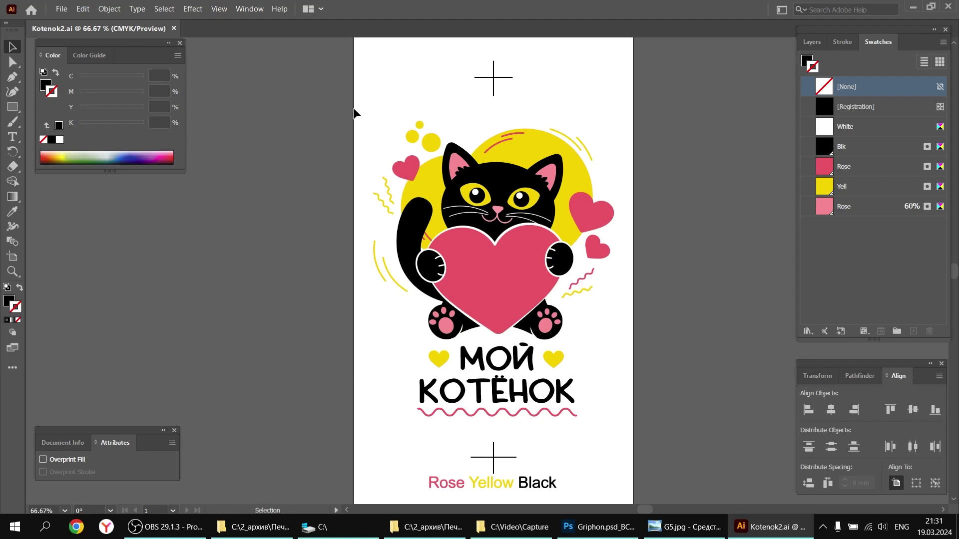
# - Merge the overlapping shapes of the whole kitten artwork and lettering with Pathfinder Merge, checking the paths in outline view before and after
pyautogui.hotkey('ctrl', 'y')
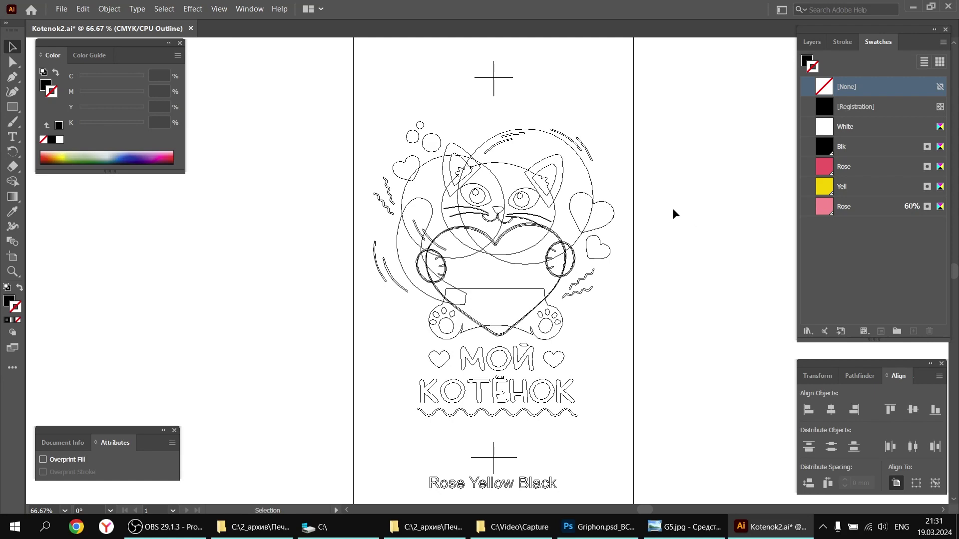
pyautogui.hotkey('ctrl', 'y')
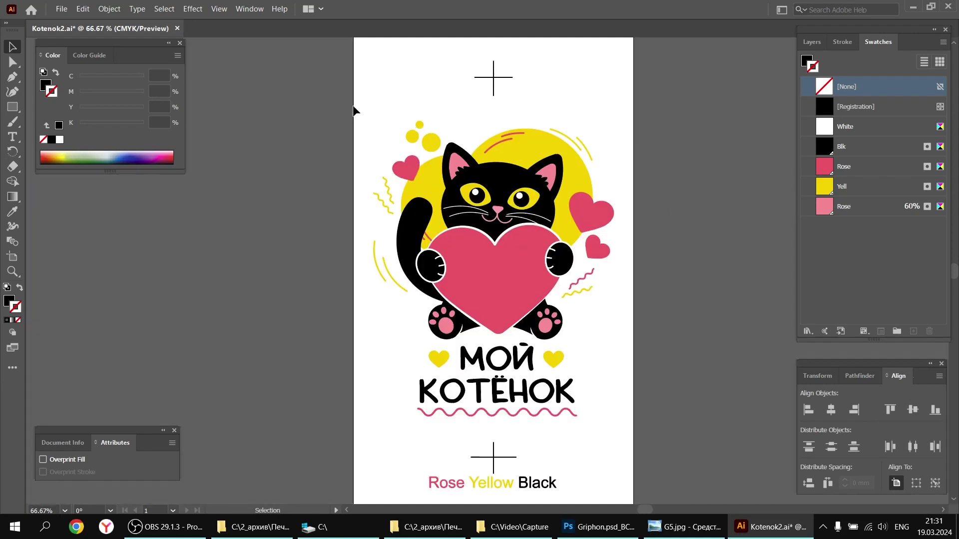
pyautogui.moveTo(349, 103); pyautogui.dragTo(649, 430)
pyautogui.click(859, 376)
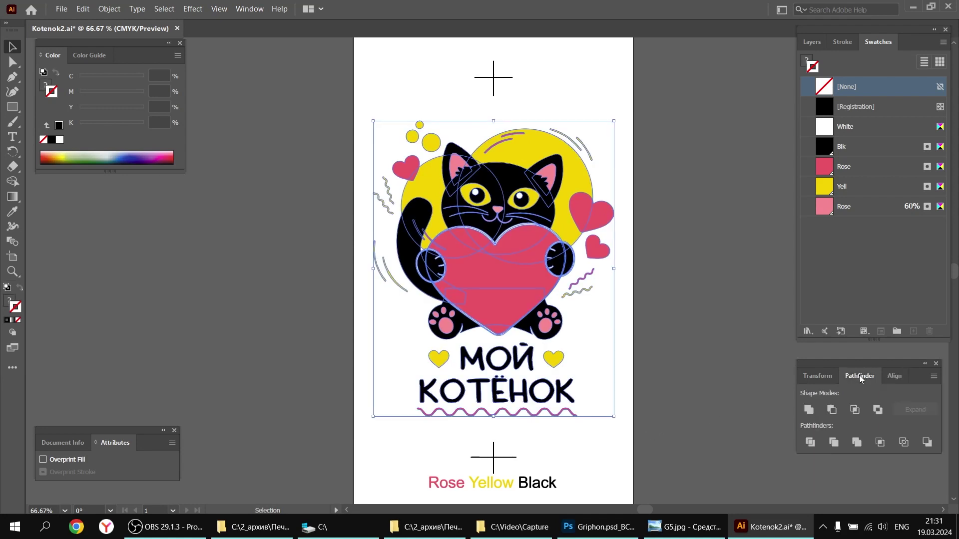
pyautogui.click(856, 443)
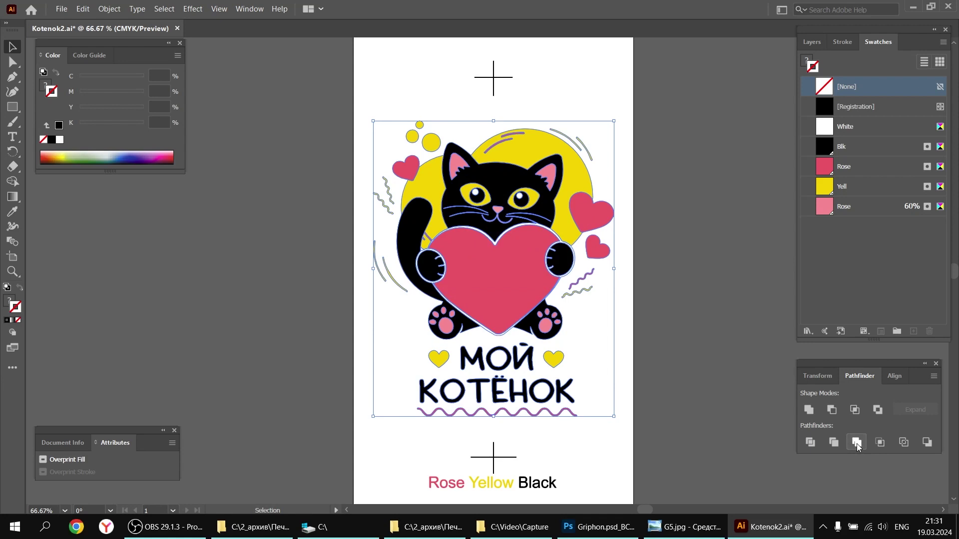
pyautogui.click(595, 83)
pyautogui.hotkey('ctrl', 'y')
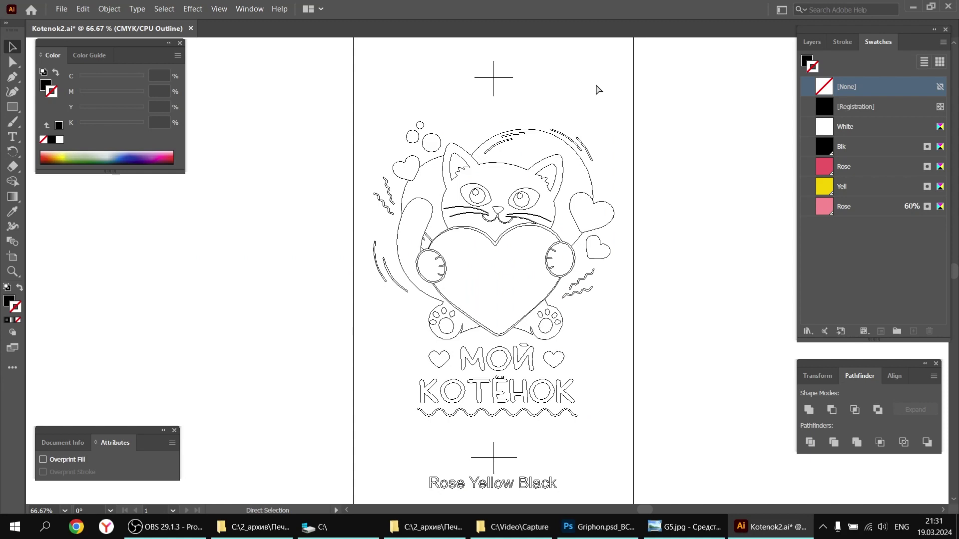
pyautogui.hotkey('ctrl', 'y')
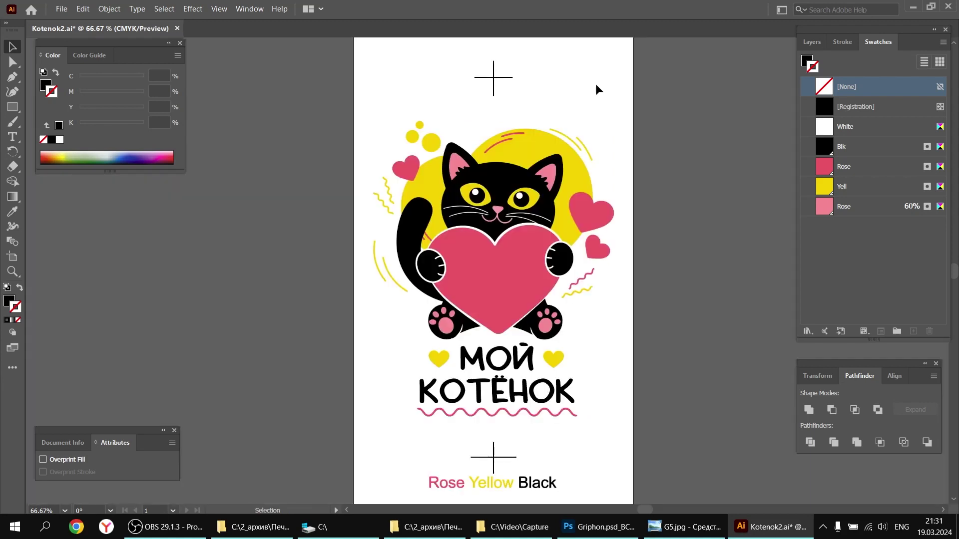
# - Widen the artboard on both sides of the kitten artwork to make room for separate colour layouts
pyautogui.hotkey('shift', 'o')
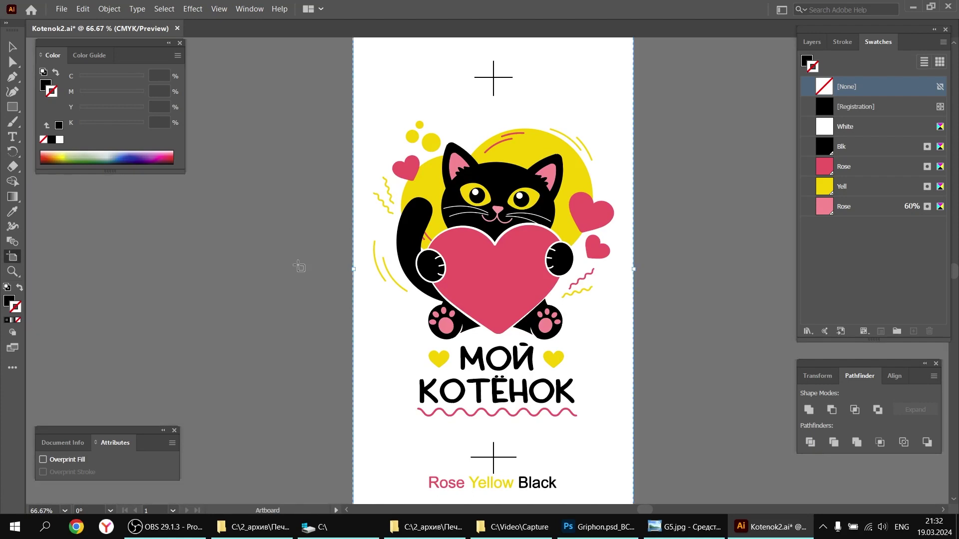
pyautogui.moveTo(633, 269); pyautogui.dragTo(944, 270)
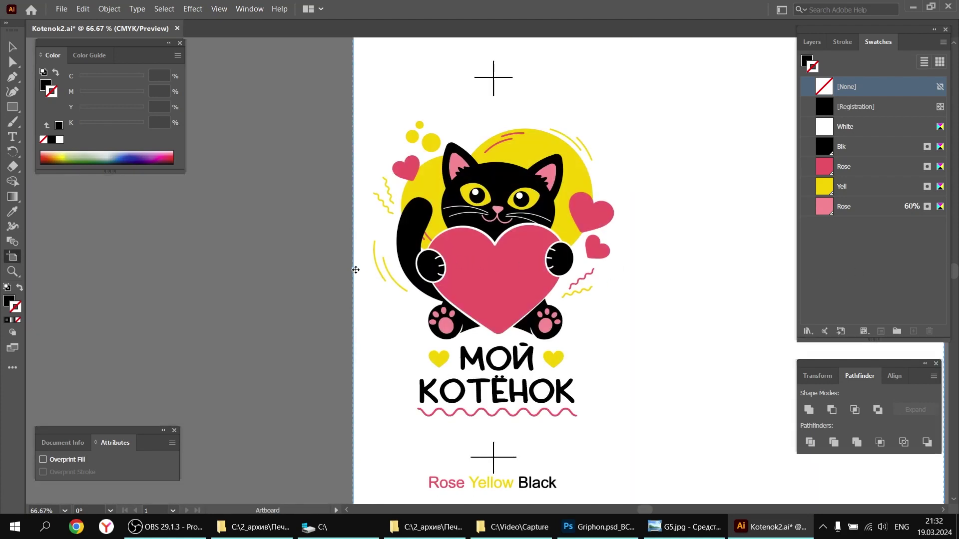
pyautogui.moveTo(354, 269); pyautogui.dragTo(56, 262)
pyautogui.scroll(-1, 220, 273)
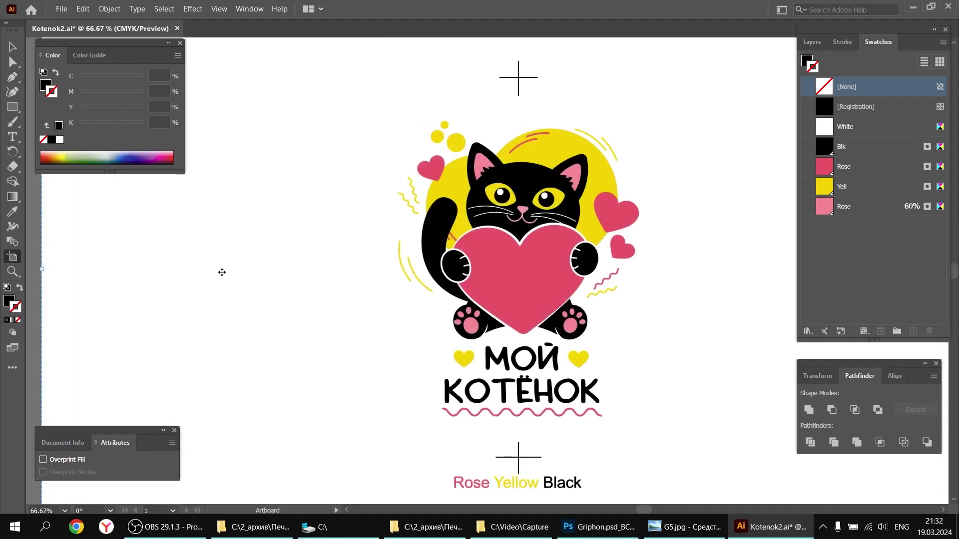
pyautogui.press('v')
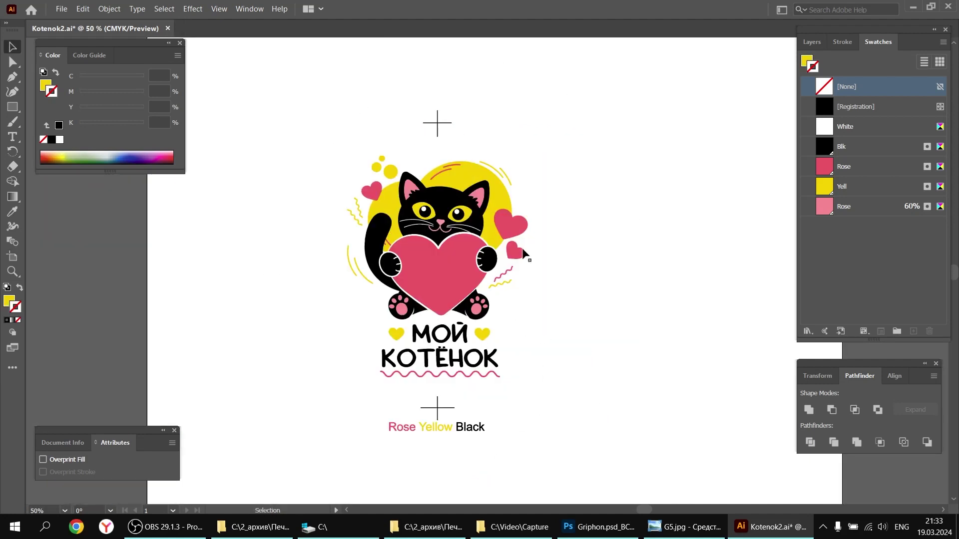
# - Ungroup the merged kitten artwork and clear the selection
pyautogui.click(468, 167)
pyautogui.rightClick(465, 181)
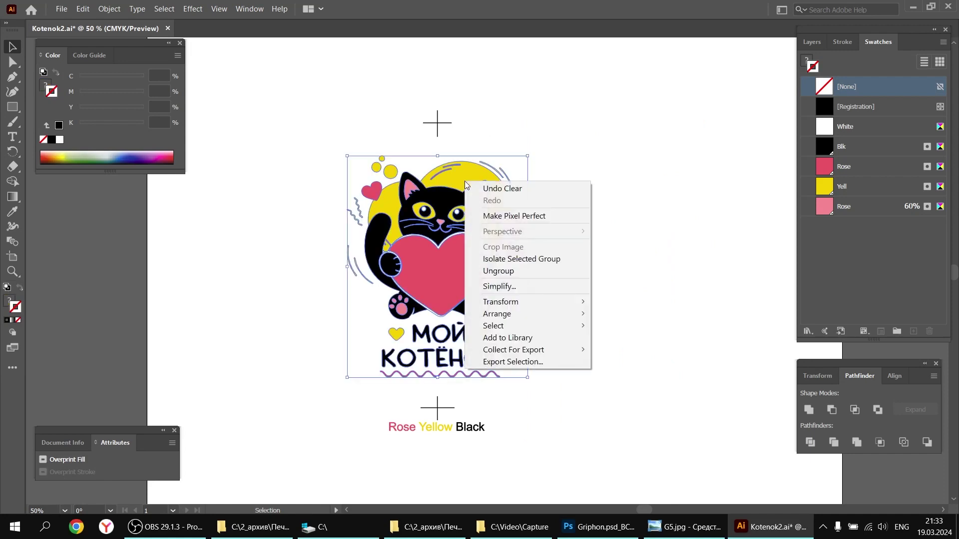
pyautogui.click(498, 272)
pyautogui.click(643, 234)
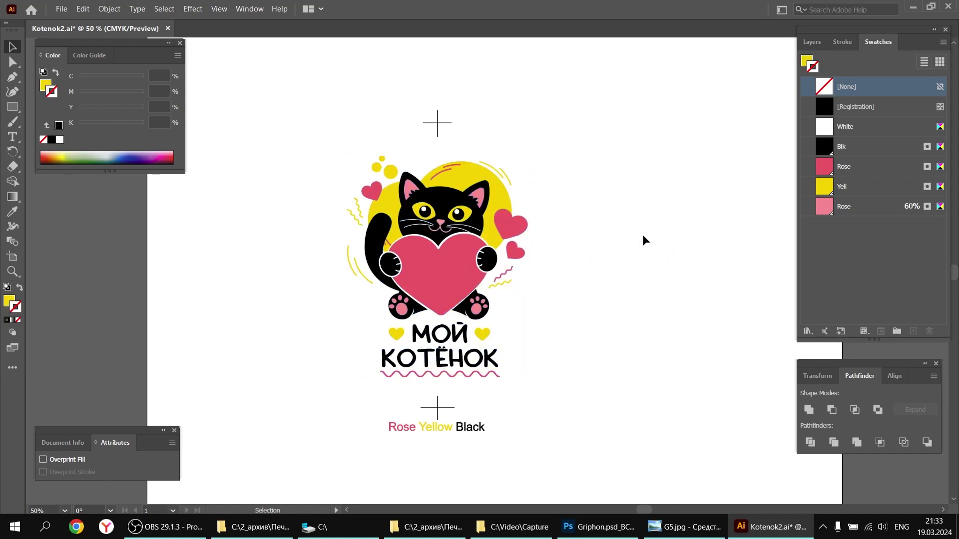
# - Select every object with the same yellow fill as the background circle and unite them with Pathfinder
pyautogui.click(478, 181)
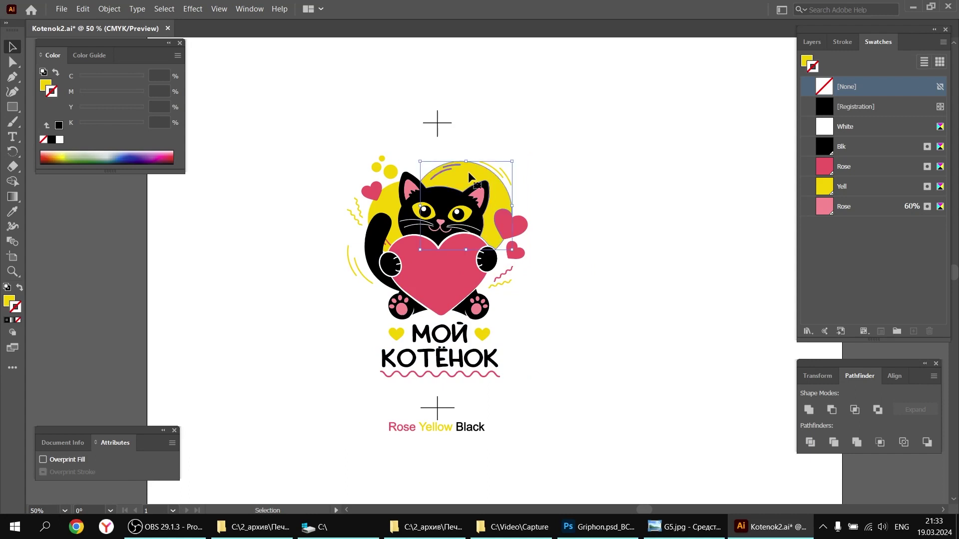
pyautogui.click(168, 14)
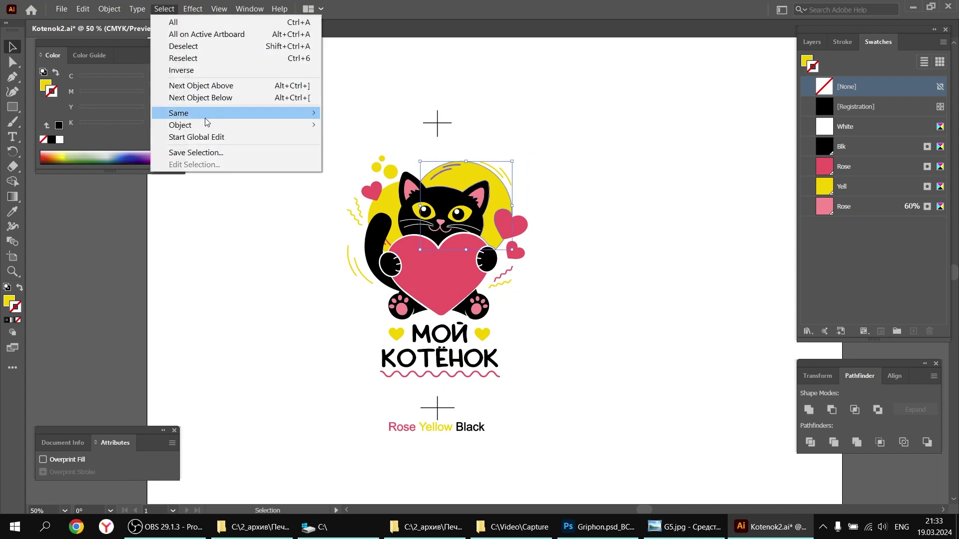
pyautogui.moveTo(273, 125)
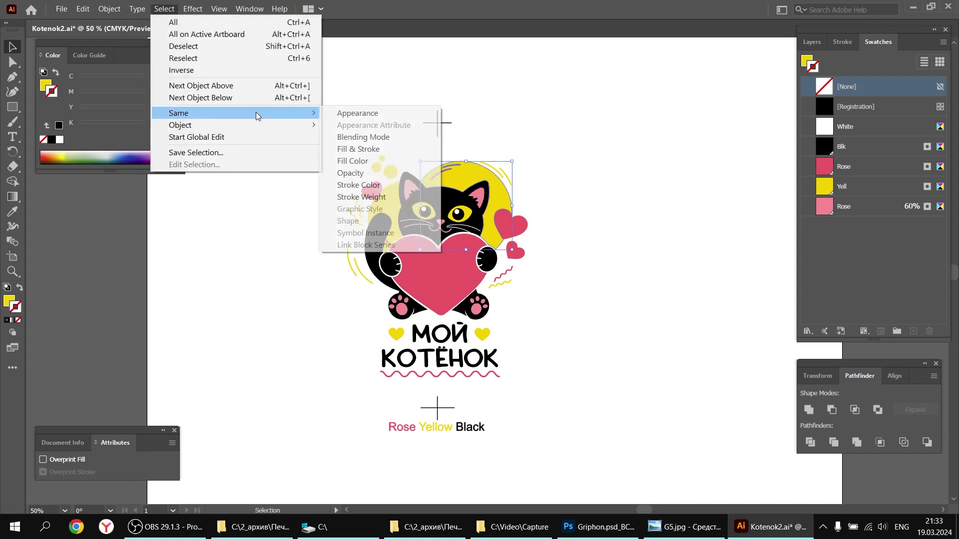
pyautogui.click(352, 162)
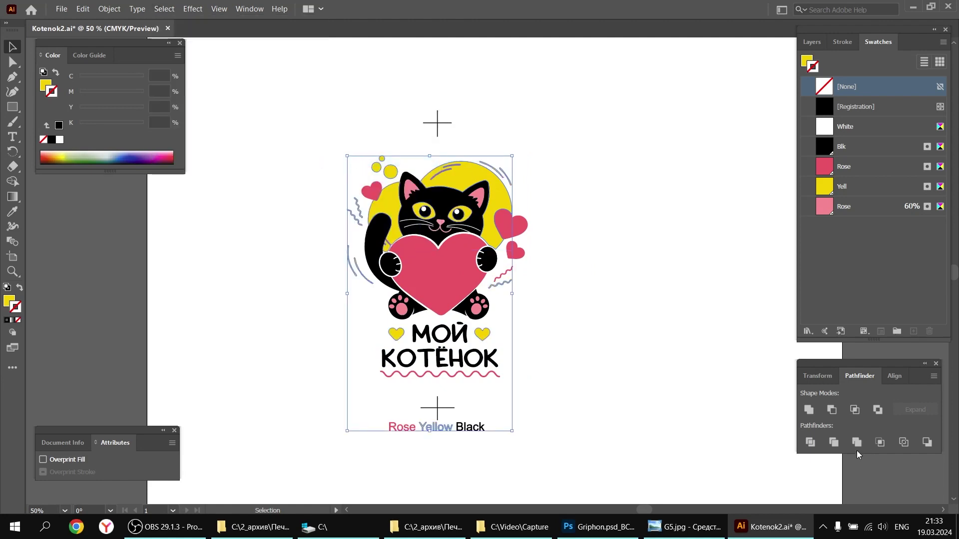
pyautogui.click(808, 410)
pyautogui.click(570, 208)
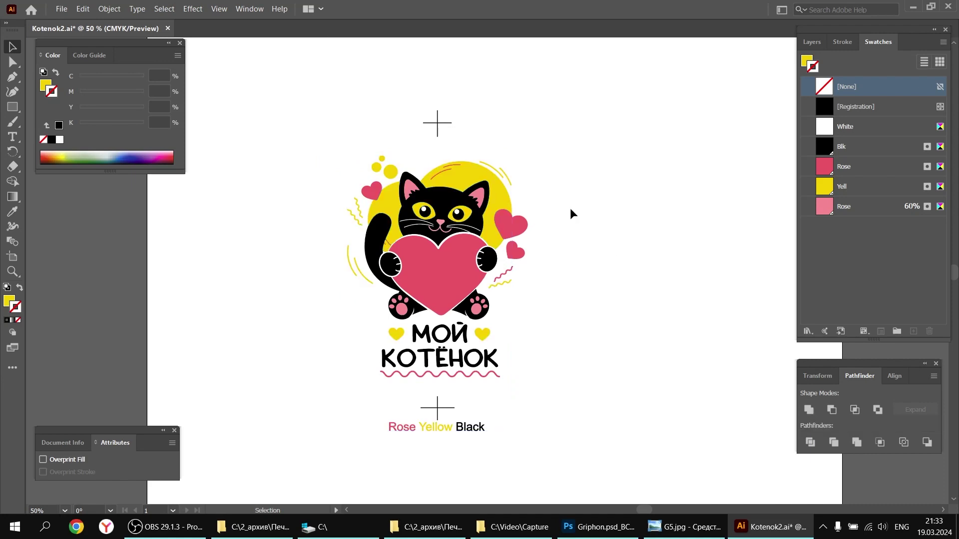
# - Select every object with the same rose fill as the large side heart and unite them with Pathfinder
pyautogui.click(519, 229)
pyautogui.click(164, 9)
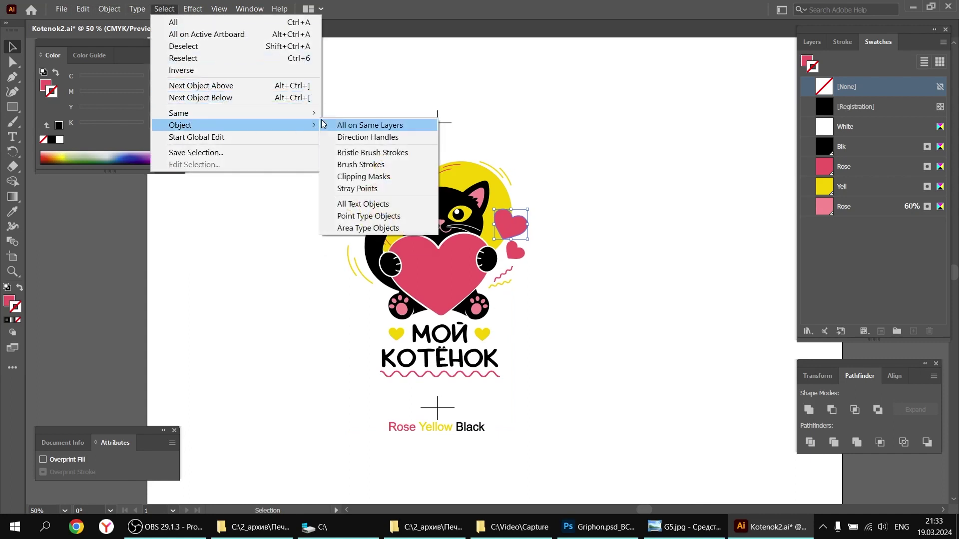
pyautogui.moveTo(310, 115)
pyautogui.click(372, 160)
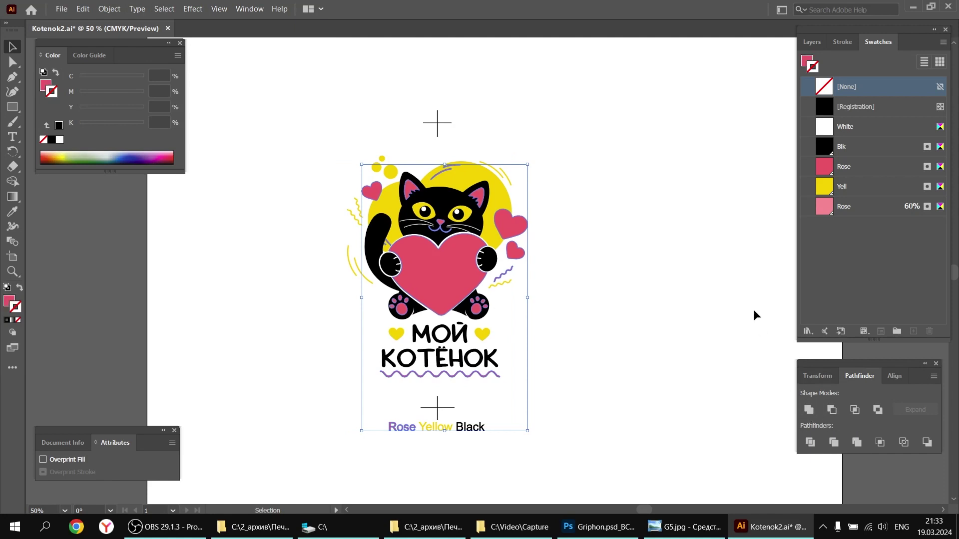
pyautogui.click(728, 299)
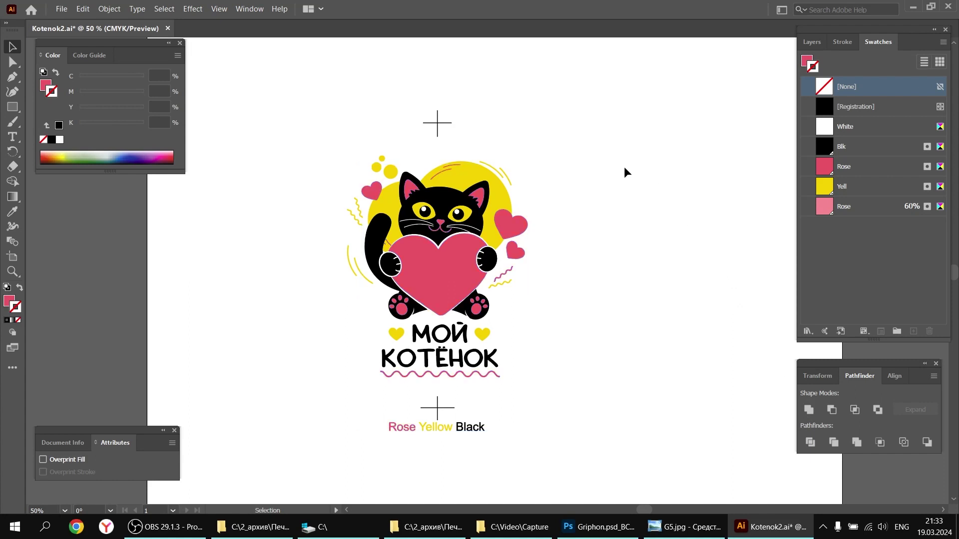
# - Select every object with the same black fill as the kitten's head and unite them with Pathfinder
pyautogui.click(438, 201)
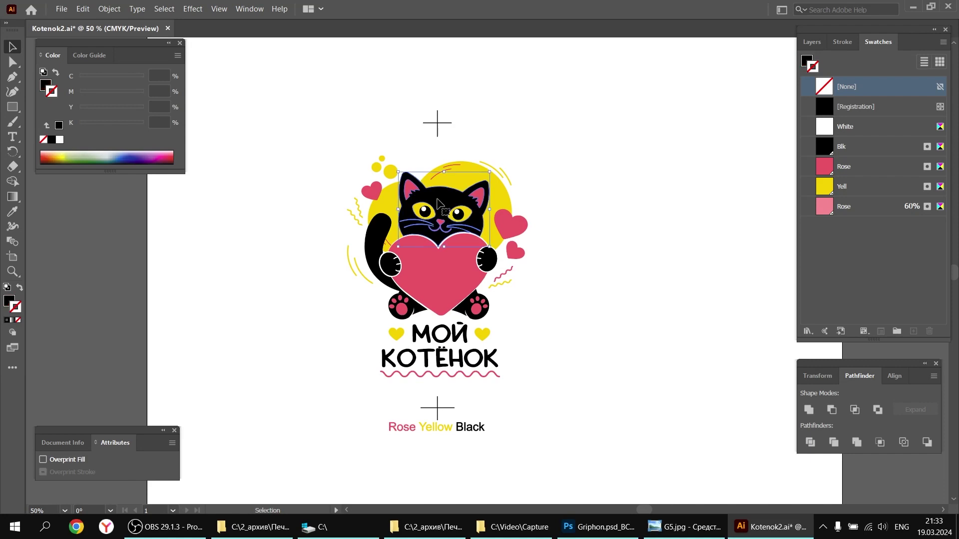
pyautogui.click(164, 9)
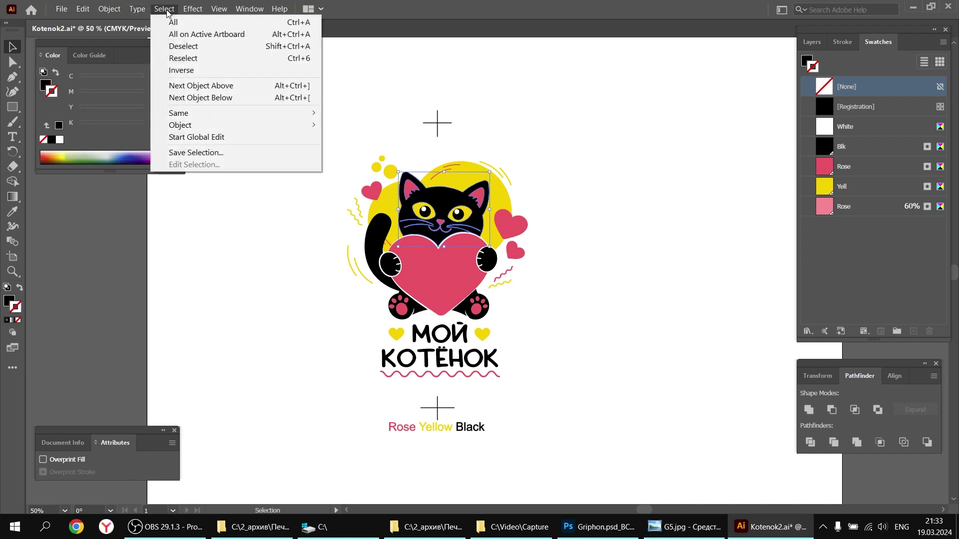
pyautogui.moveTo(200, 113)
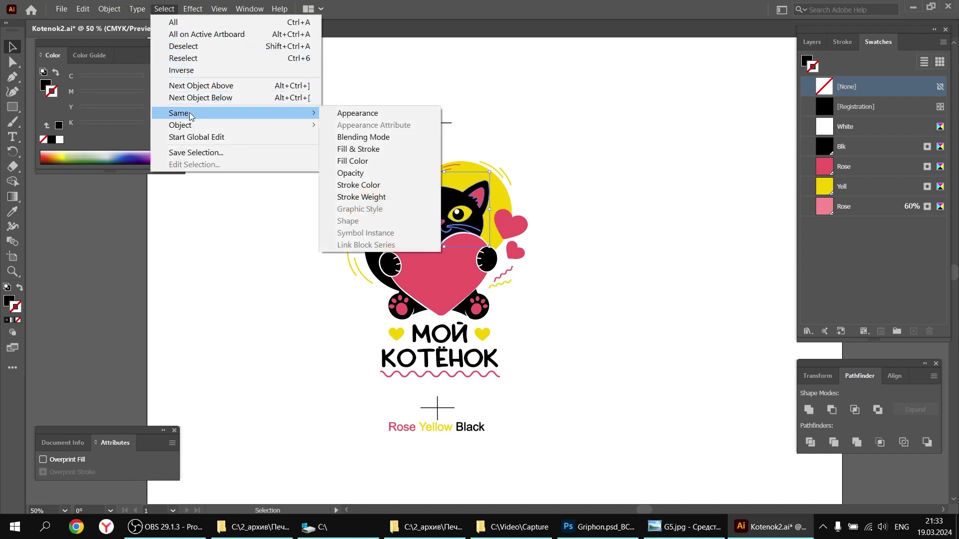
pyautogui.click(355, 160)
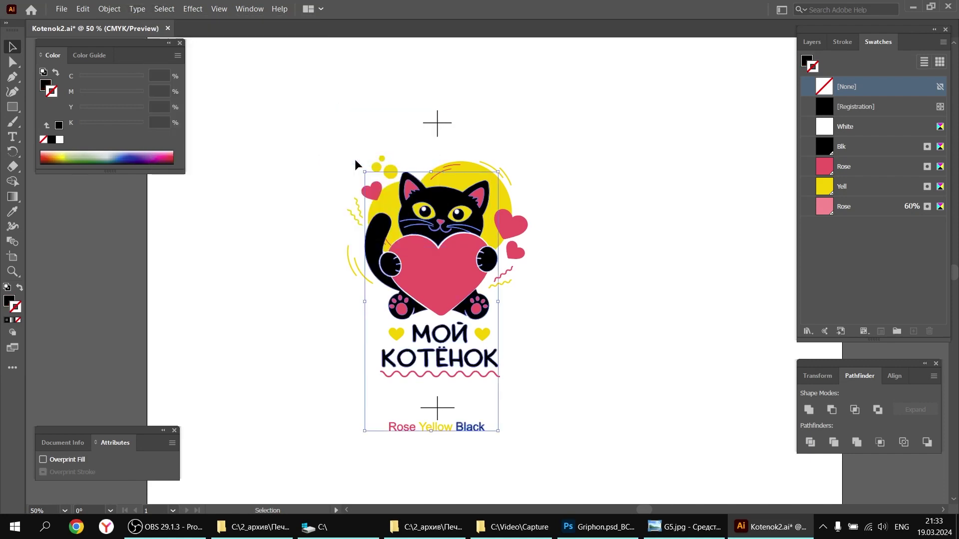
pyautogui.click(808, 410)
pyautogui.click(639, 293)
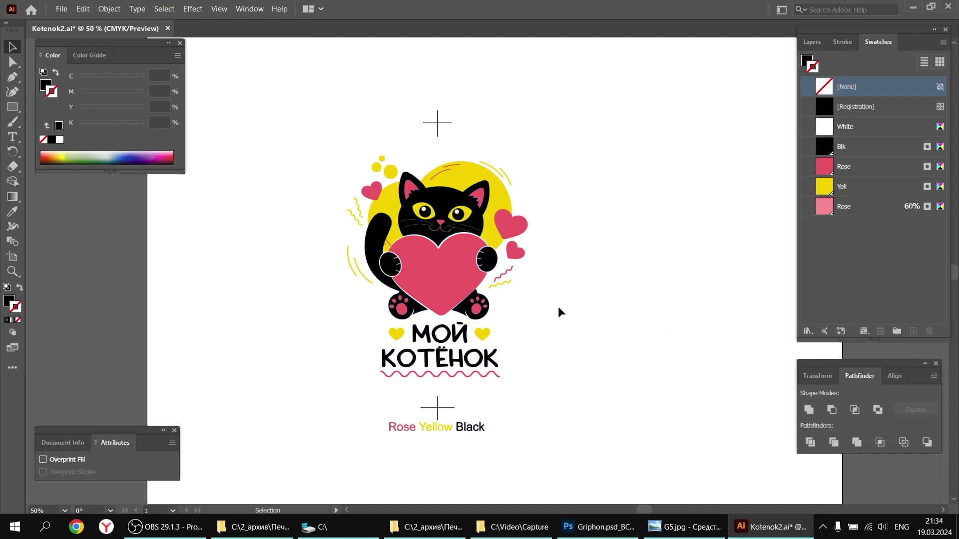
# - Undo the trial move of the artwork and ungroup it into its separate colour shapes
pyautogui.moveTo(481, 201); pyautogui.dragTo(643, 191)
pyautogui.hotkey('ctrl', 'z')
pyautogui.click(527, 182)
pyautogui.click(442, 202)
pyautogui.rightClick(442, 203)
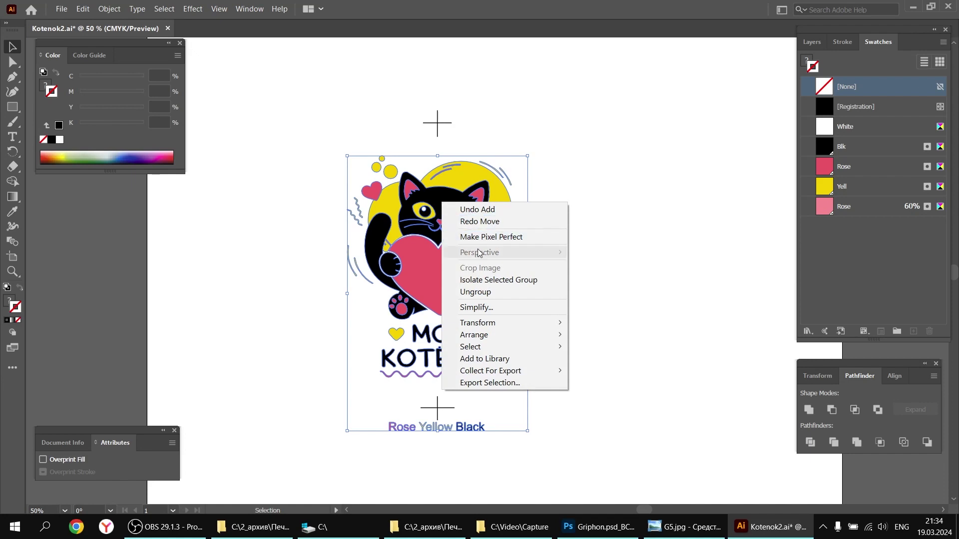
pyautogui.click(476, 292)
pyautogui.click(568, 281)
# - Move the black and yellow shapes apart from the rose ones to check the separation, and undo both moves
pyautogui.moveTo(474, 212); pyautogui.dragTo(660, 183)
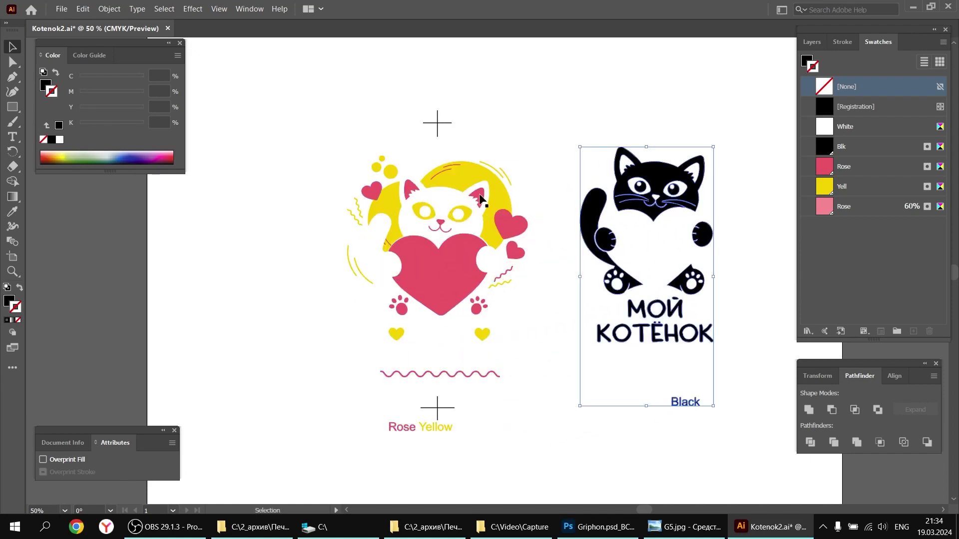
pyautogui.moveTo(433, 175); pyautogui.dragTo(278, 169)
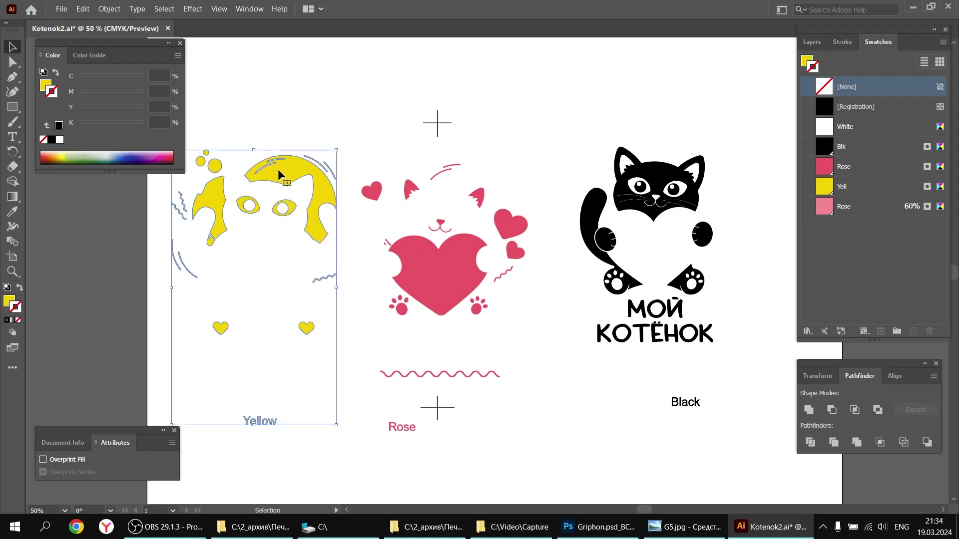
pyautogui.press('a')
pyautogui.hotkey('ctrl', 'z')
pyautogui.hotkey('ctrl', 'z')
pyautogui.press('v')
pyautogui.click(584, 123)
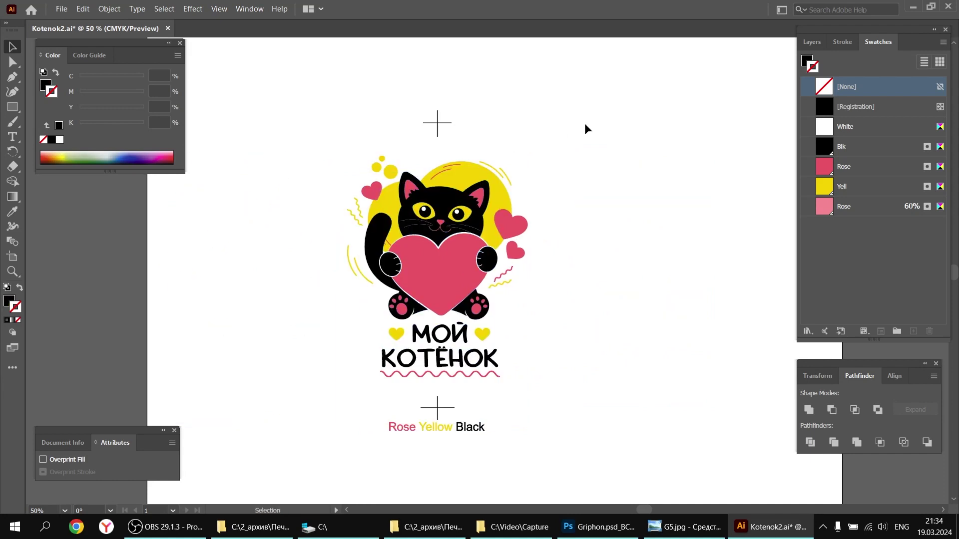
# - Lay out three evenly spaced copies of the kitten artwork with its registration marks and colour labels across the artboard
pyautogui.moveTo(583, 93); pyautogui.dragTo(312, 464)
pyautogui.moveTo(428, 272); pyautogui.dragTo(484, 277)
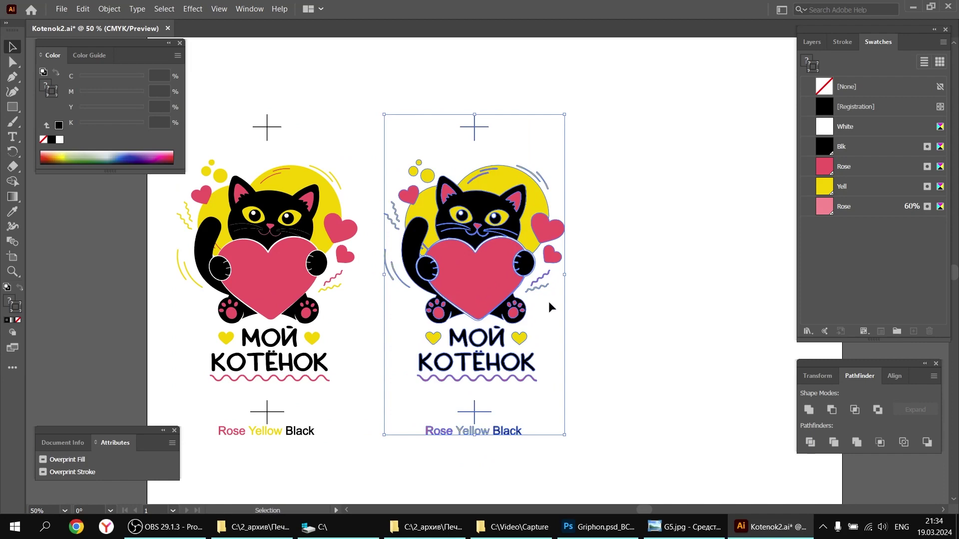
pyautogui.hotkey('ctrl', 'd')
pyautogui.click(584, 70)
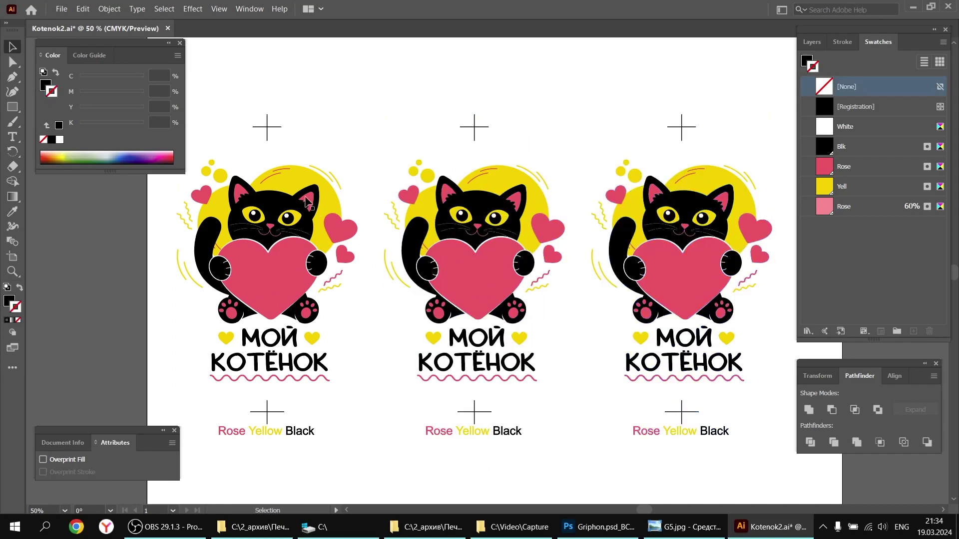
# - Delete the yellow and rose shapes from the first kitten copy, leaving only its black separation
pyautogui.click(287, 178)
pyautogui.moveTo(287, 177); pyautogui.dragTo(332, 160)
pyautogui.press('Delete')
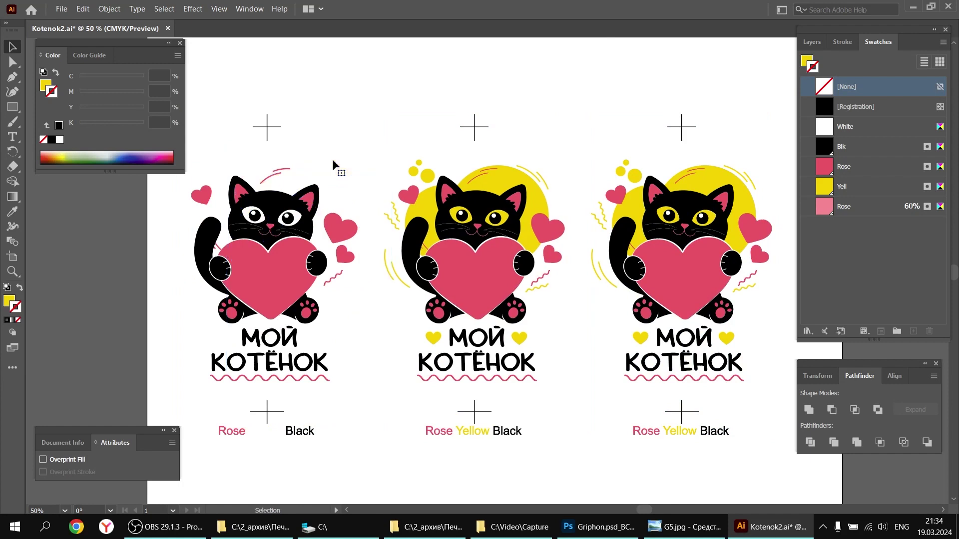
pyautogui.click(274, 254)
pyautogui.press('Delete')
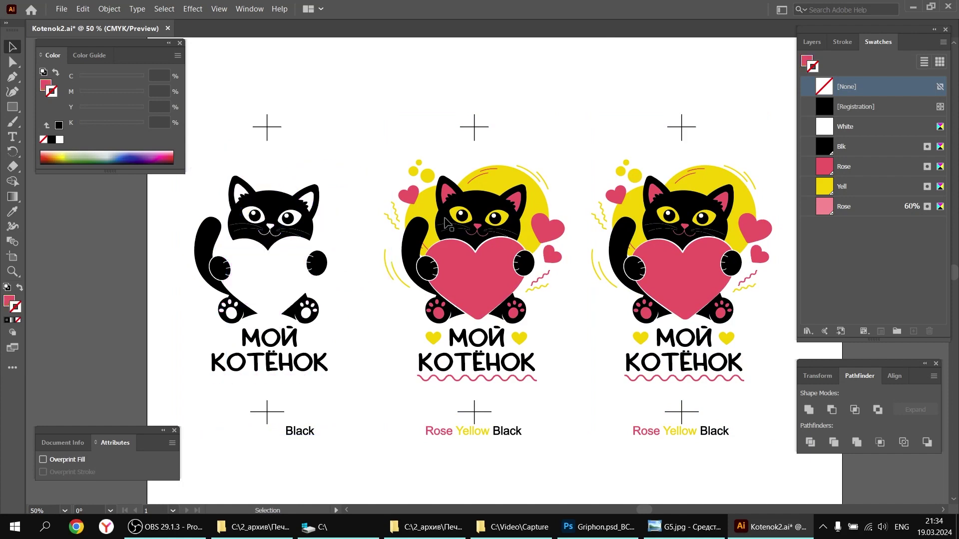
# - Delete the black and yellow shapes from the middle kitten copy, leaving only its rose separation
pyautogui.click(492, 210)
pyautogui.press('Delete')
pyautogui.click(492, 185)
pyautogui.press('Delete')
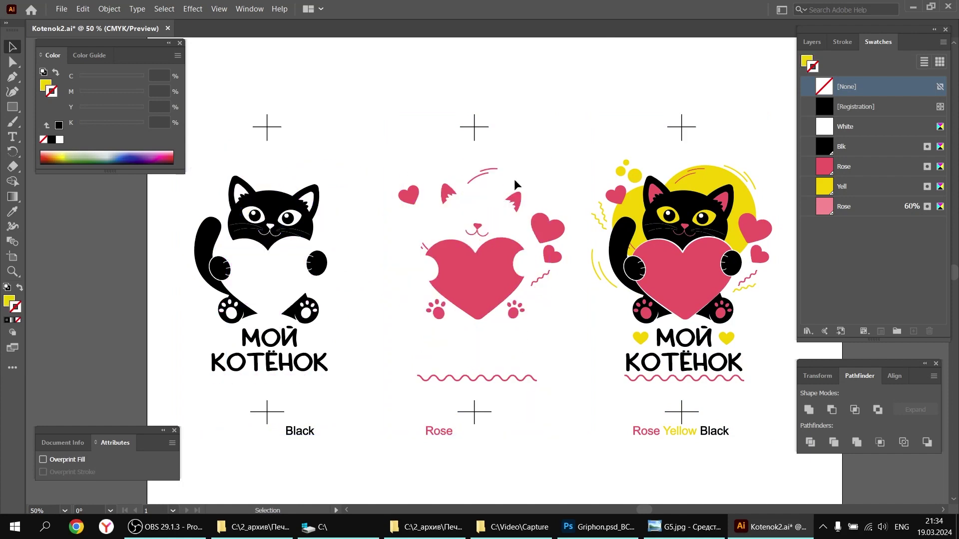
# - Delete the rose and black shapes from the third kitten copy, leaving only its yellow separation
pyautogui.click(692, 272)
pyautogui.press('Delete')
pyautogui.click(667, 238)
pyautogui.press('Delete')
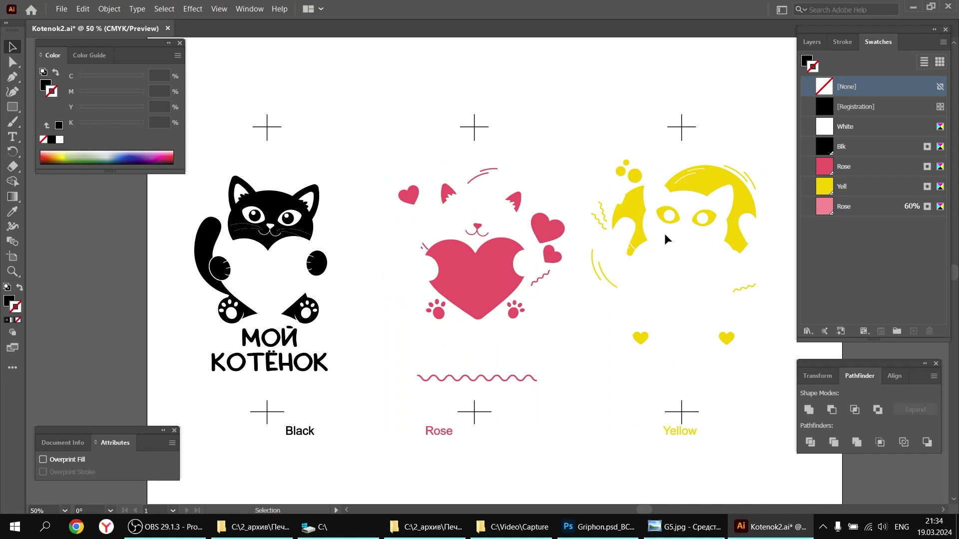
# - Select the artwork and labels of all three separations and give them the Blk swatch as fill with no stroke
pyautogui.moveTo(768, 175); pyautogui.dragTo(190, 374)
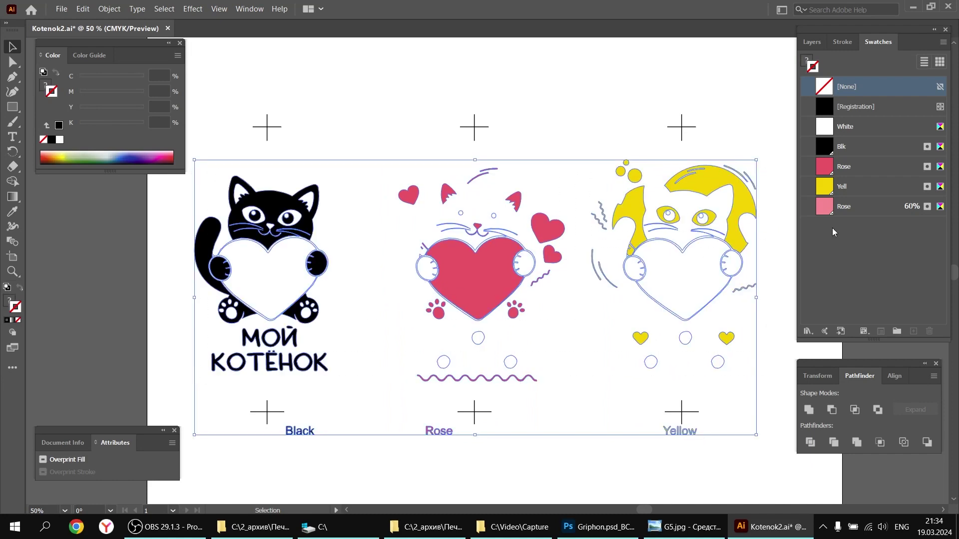
pyautogui.click(825, 148)
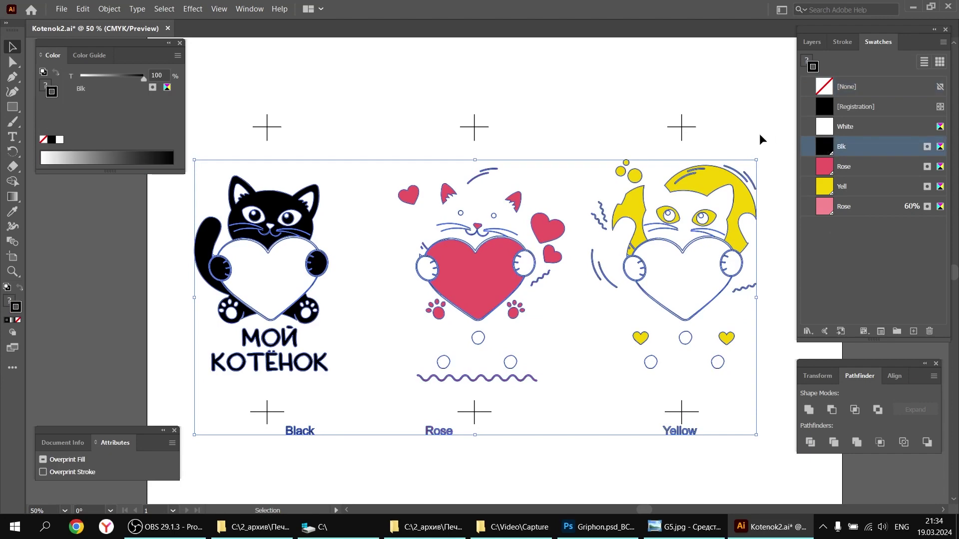
pyautogui.press('/')
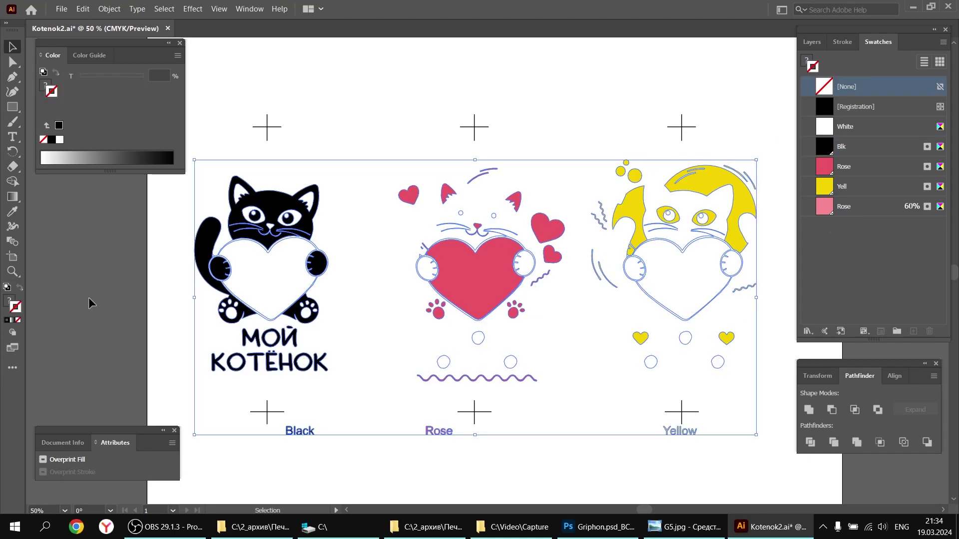
pyautogui.click(6, 300)
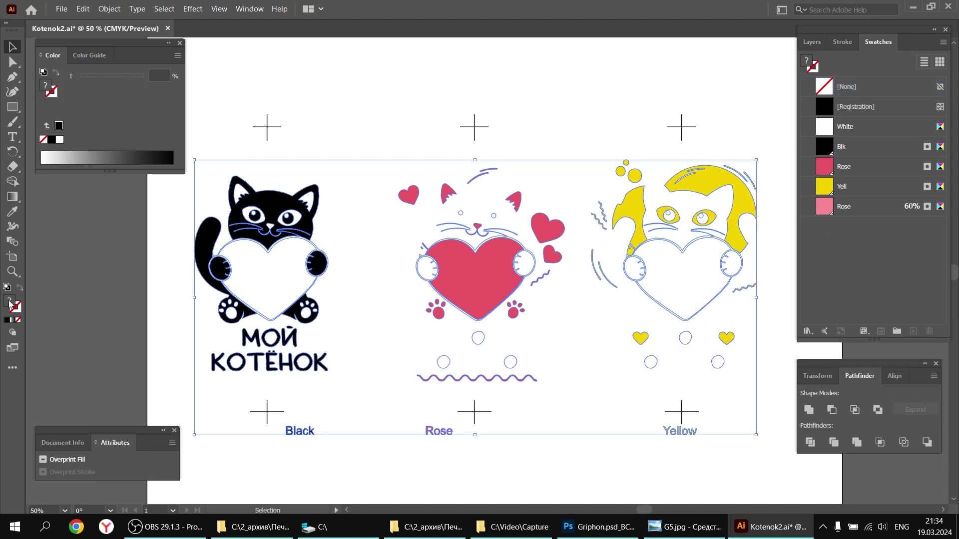
pyautogui.click(824, 147)
pyautogui.click(617, 81)
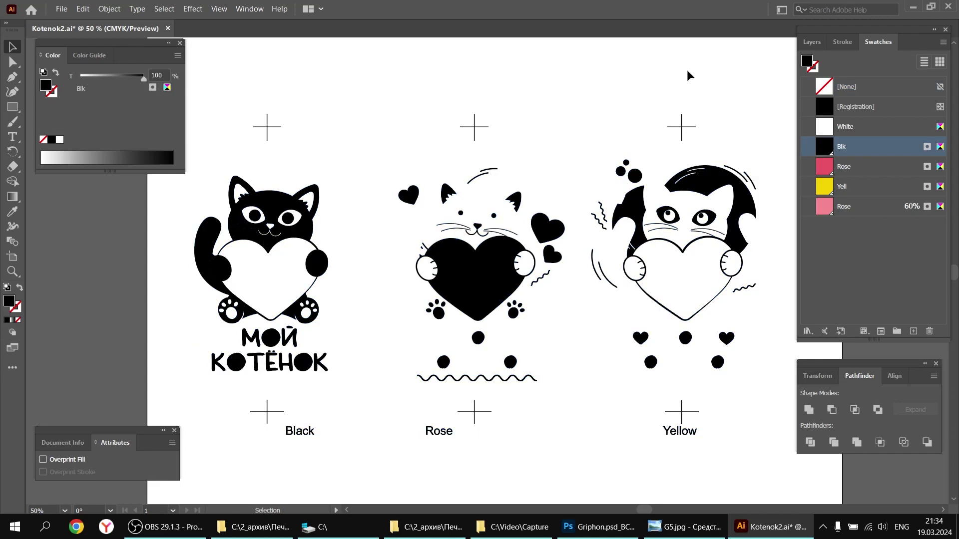
# - Save the document as Kotenok3.ai in the Illustrator 2020 format
pyautogui.click(64, 11)
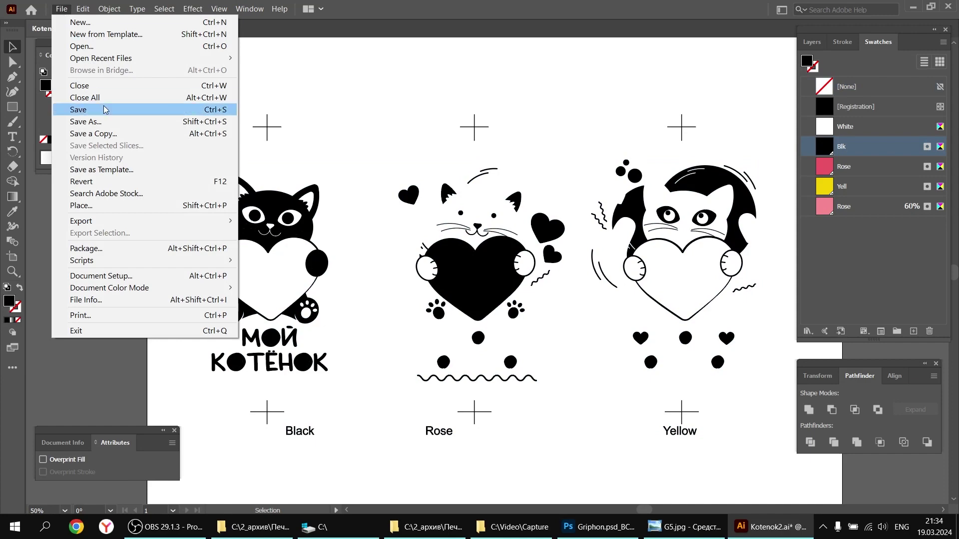
pyautogui.click(107, 121)
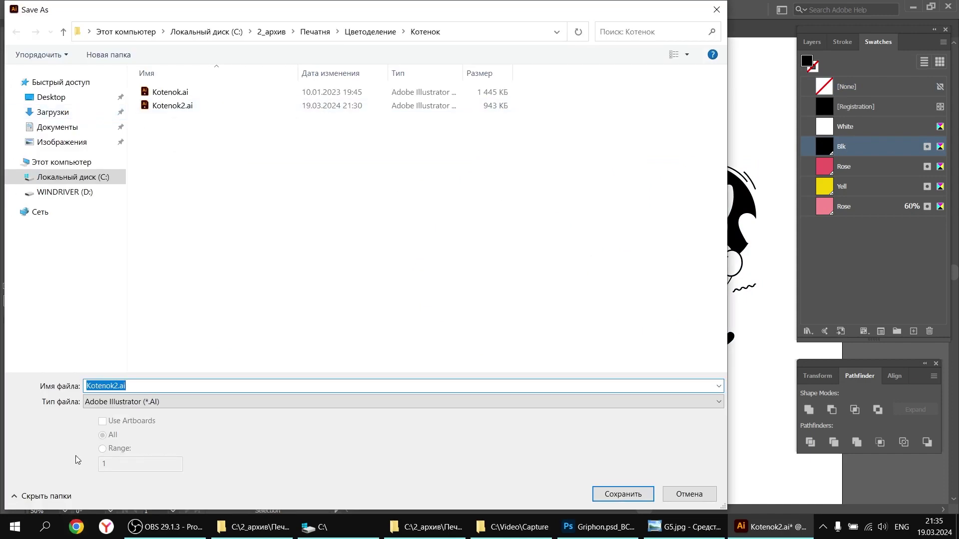
pyautogui.click(115, 387)
pyautogui.press('Delete')
pyautogui.write('3')
pyautogui.press('Return')
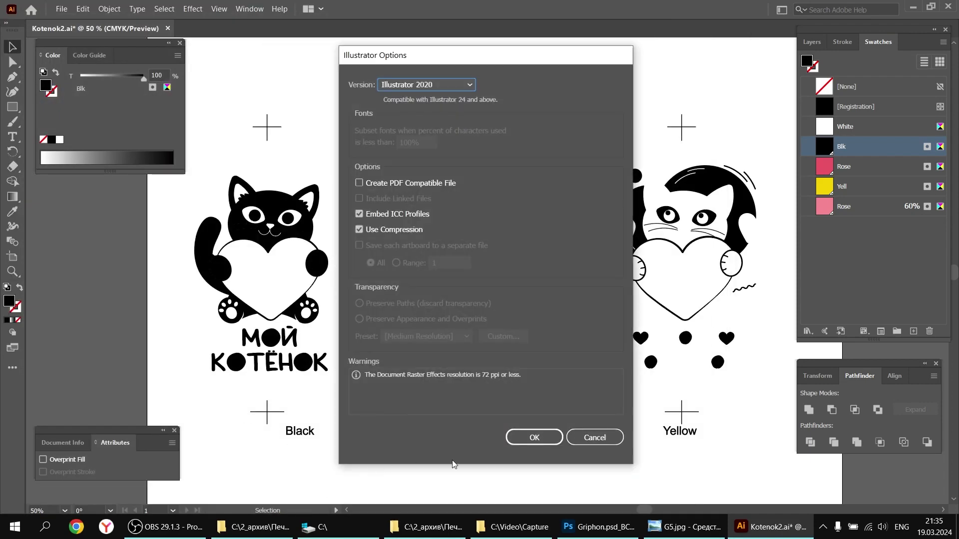
pyautogui.click(520, 439)
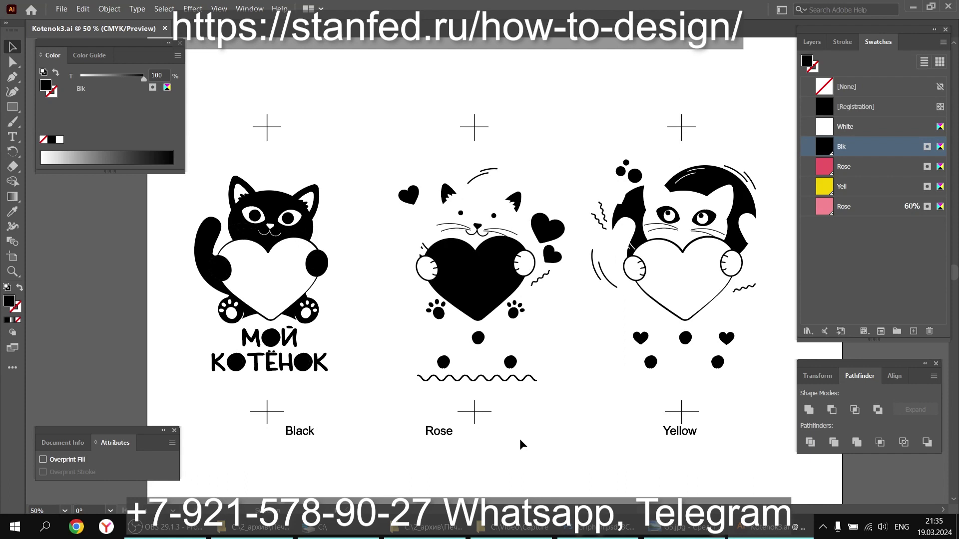
pyautogui.click(855, 443)
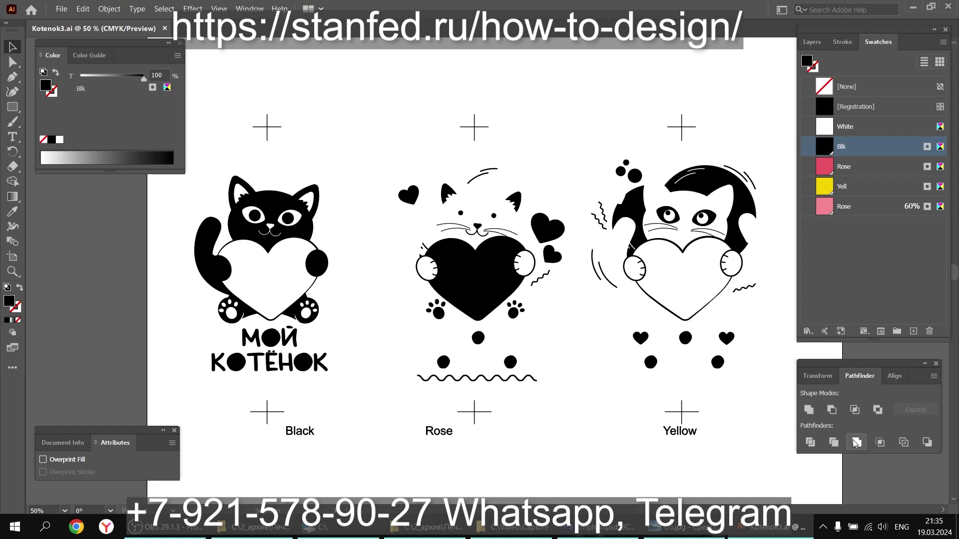